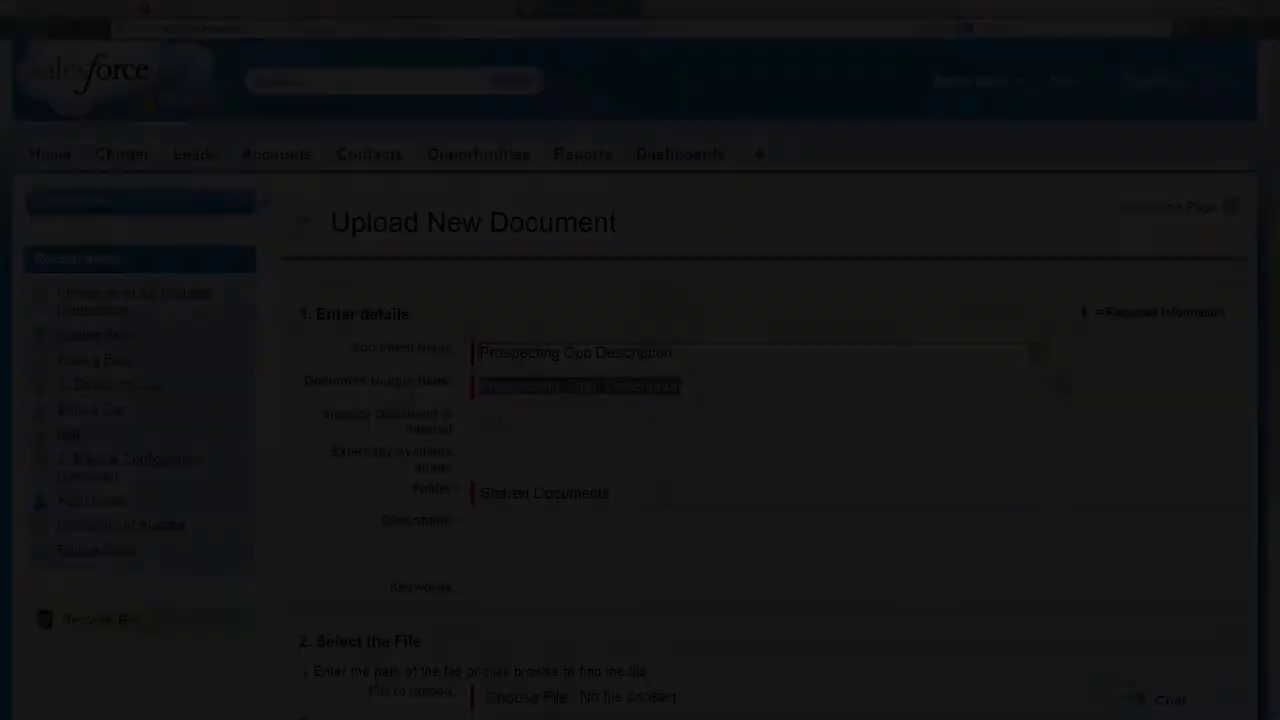
Step: Upload Adv Admin Cert Logo.jpg as the Prospecting Opp Description document
{"action": "scroll", "coordinate": [343, 499], "scroll_direction": "down", "scroll_amount": 3}
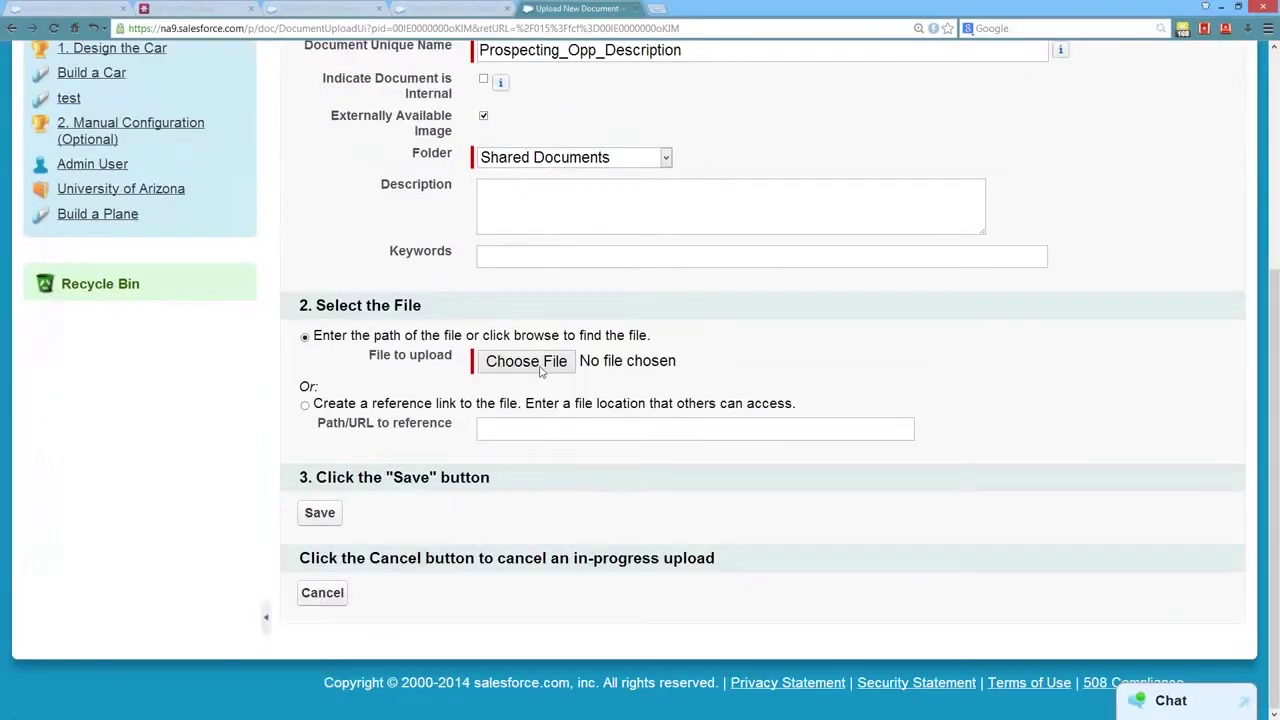
{"action": "left_click", "coordinate": [531, 366]}
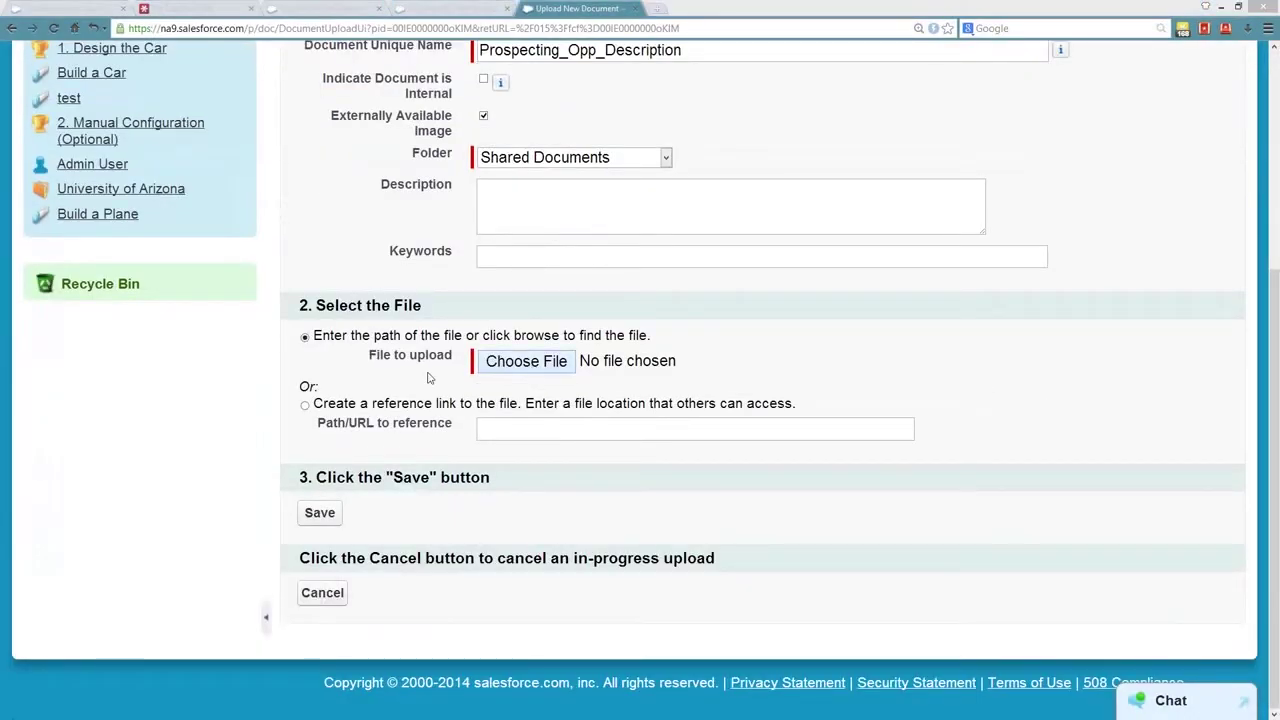
{"action": "left_click_drag", "start_coordinate": [340, 14], "coordinate": [149, 308]}
{"action": "key", "text": "Escape"}
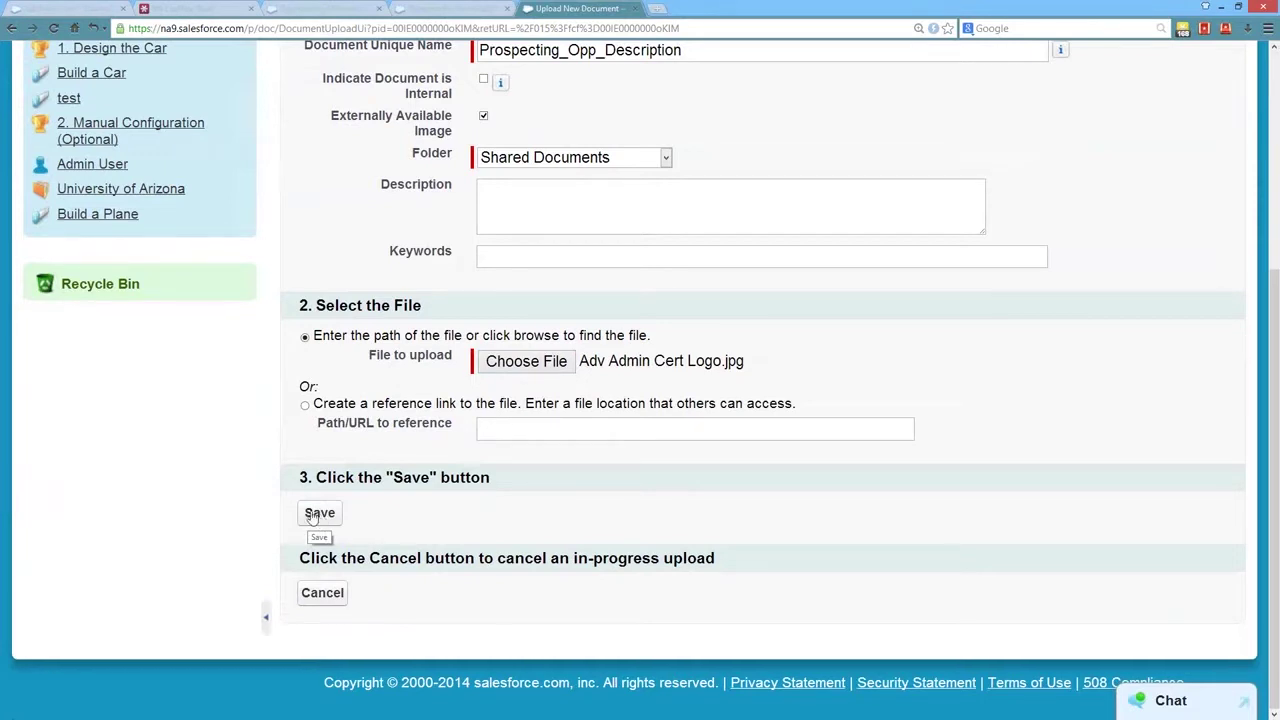
{"action": "left_click", "coordinate": [318, 513]}
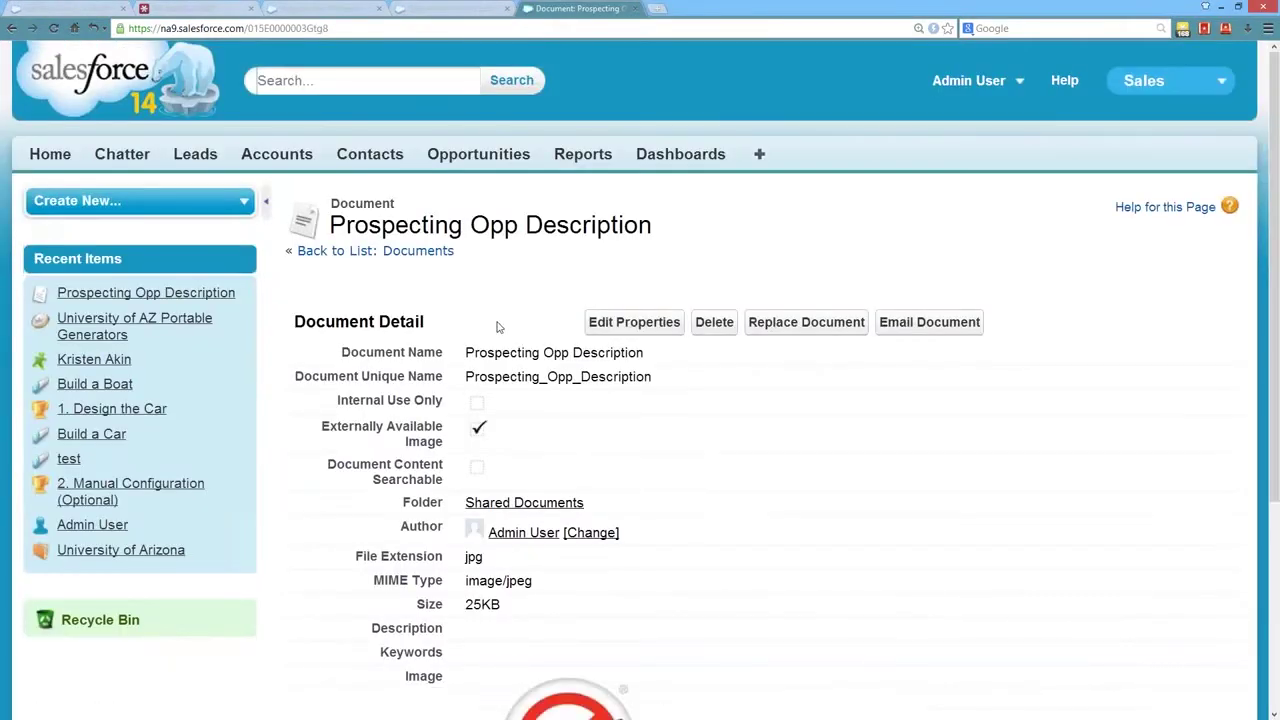
Step: Return to the list of documents
{"action": "scroll", "coordinate": [410, 362], "scroll_direction": "down", "scroll_amount": 4}
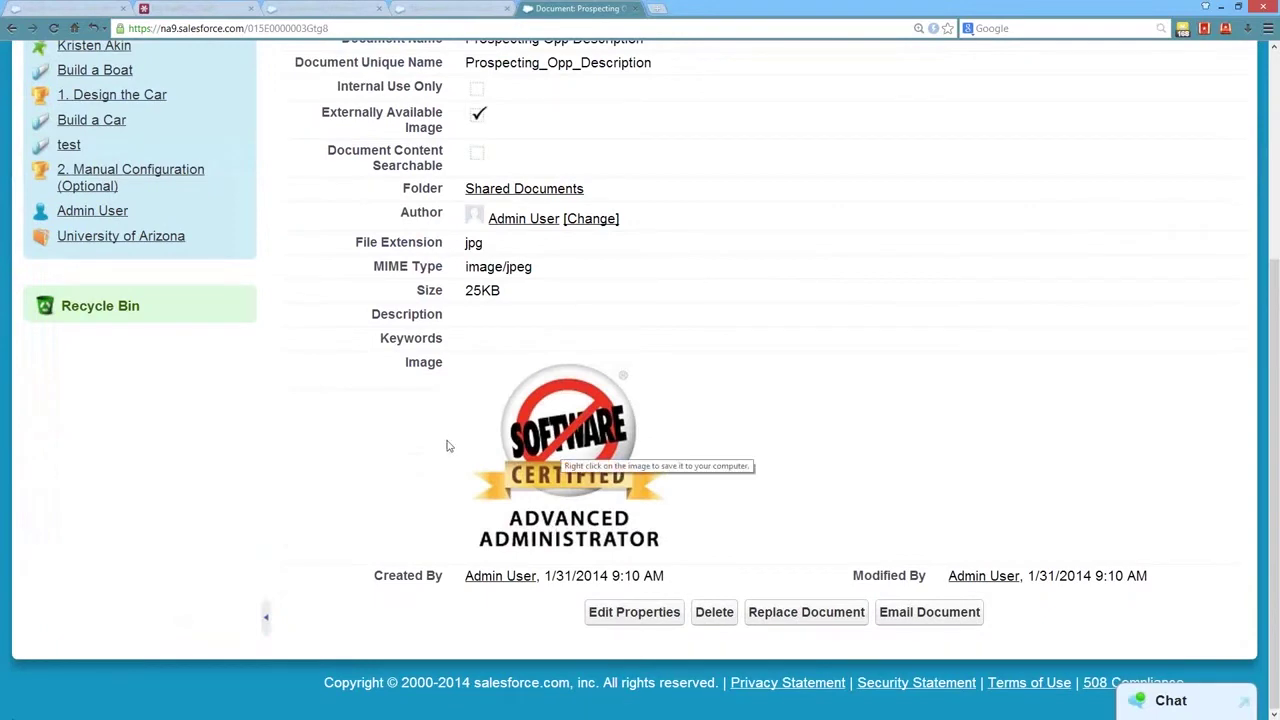
{"action": "scroll", "coordinate": [430, 444], "scroll_direction": "up", "scroll_amount": 3}
{"action": "scroll", "coordinate": [428, 444], "scroll_direction": "up", "scroll_amount": 1}
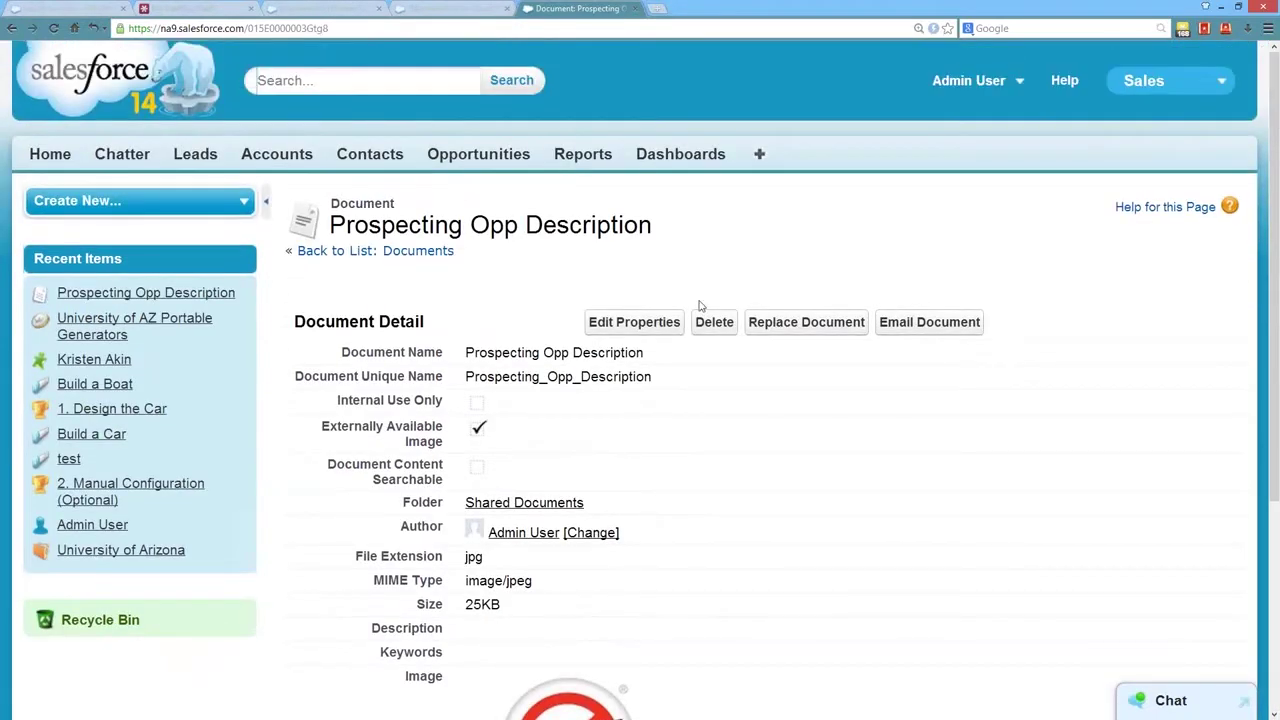
{"action": "left_click", "coordinate": [414, 254]}
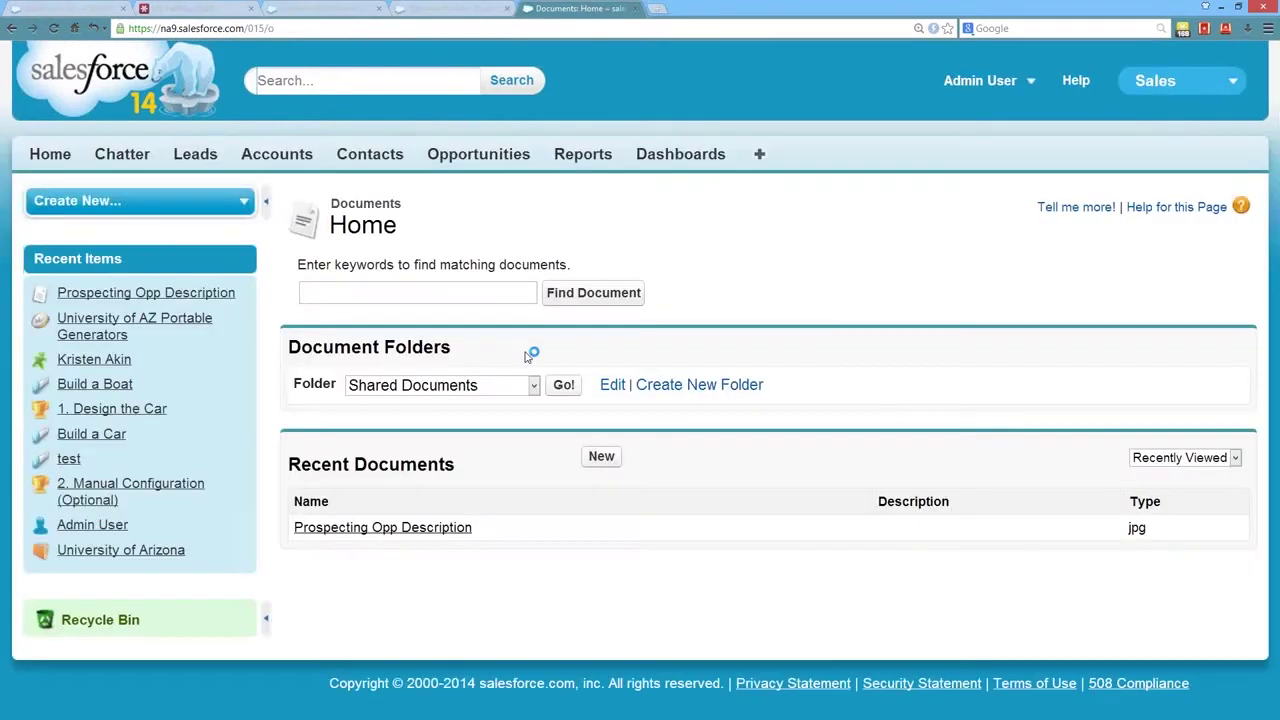
Step: In Shared Documents, save 'Closed Won Description' as an externally available image from cert_ccsales_cropped.jpg
{"action": "left_click", "coordinate": [563, 386]}
{"action": "left_click", "coordinate": [760, 338]}
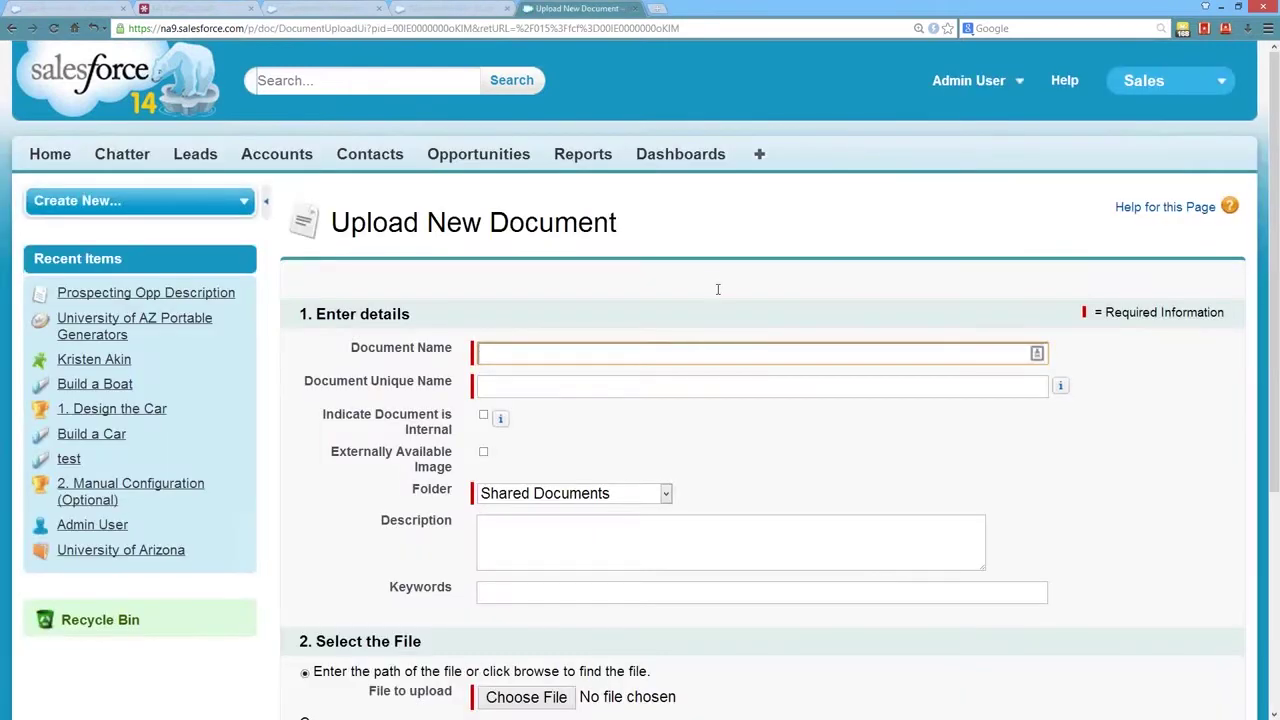
{"action": "type", "text": "Closed Won"}
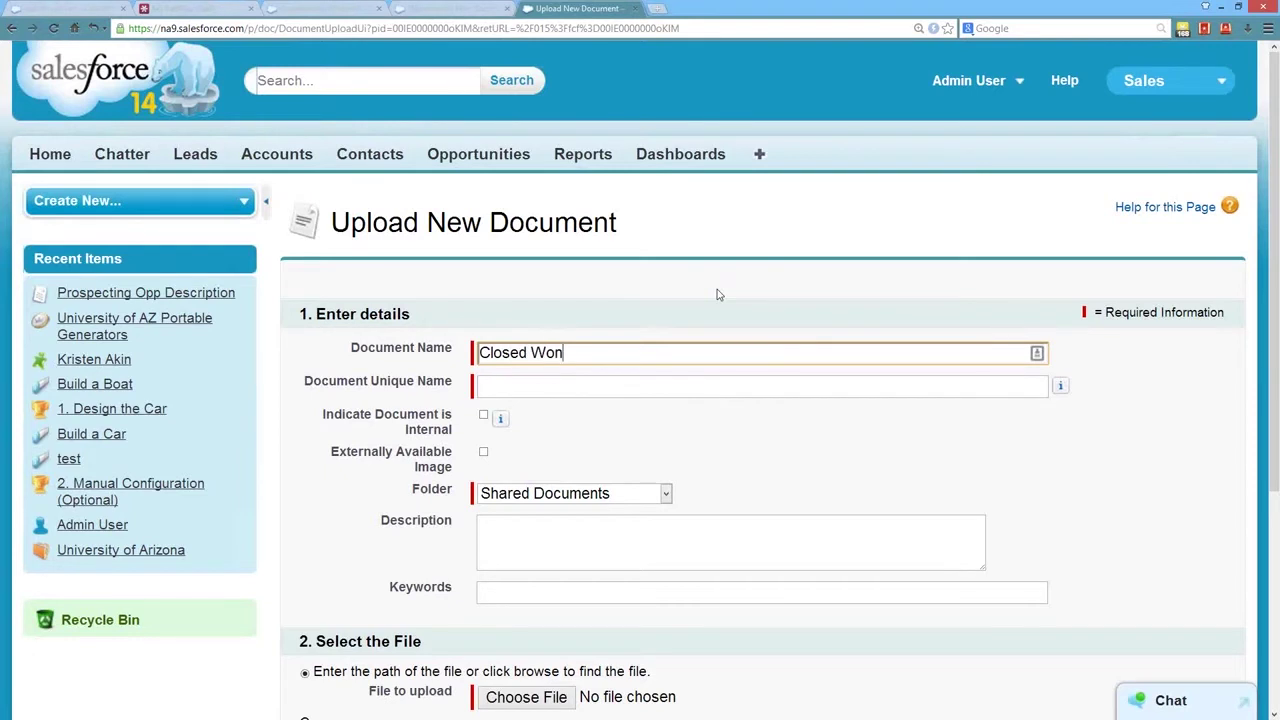
{"action": "type", "text": " Description"}
{"action": "key", "text": "Tab"}
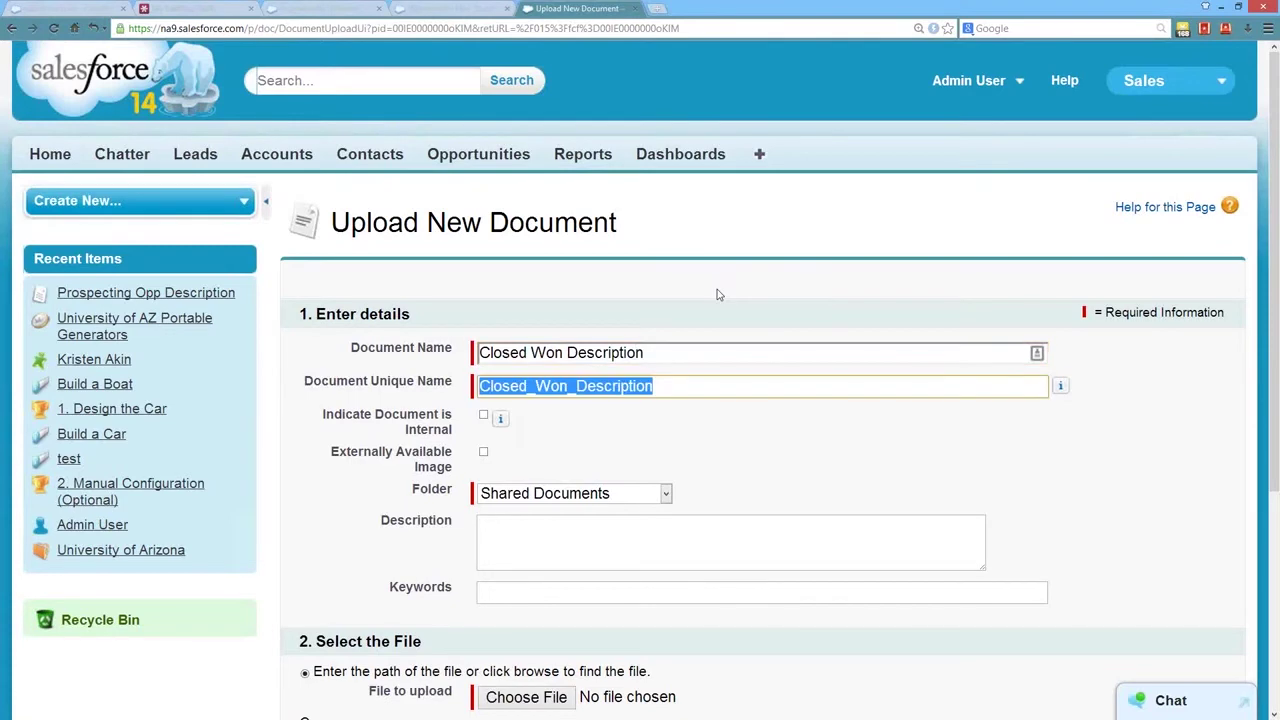
{"action": "left_click", "coordinate": [484, 453]}
{"action": "scroll", "coordinate": [531, 437], "scroll_direction": "down", "scroll_amount": 1}
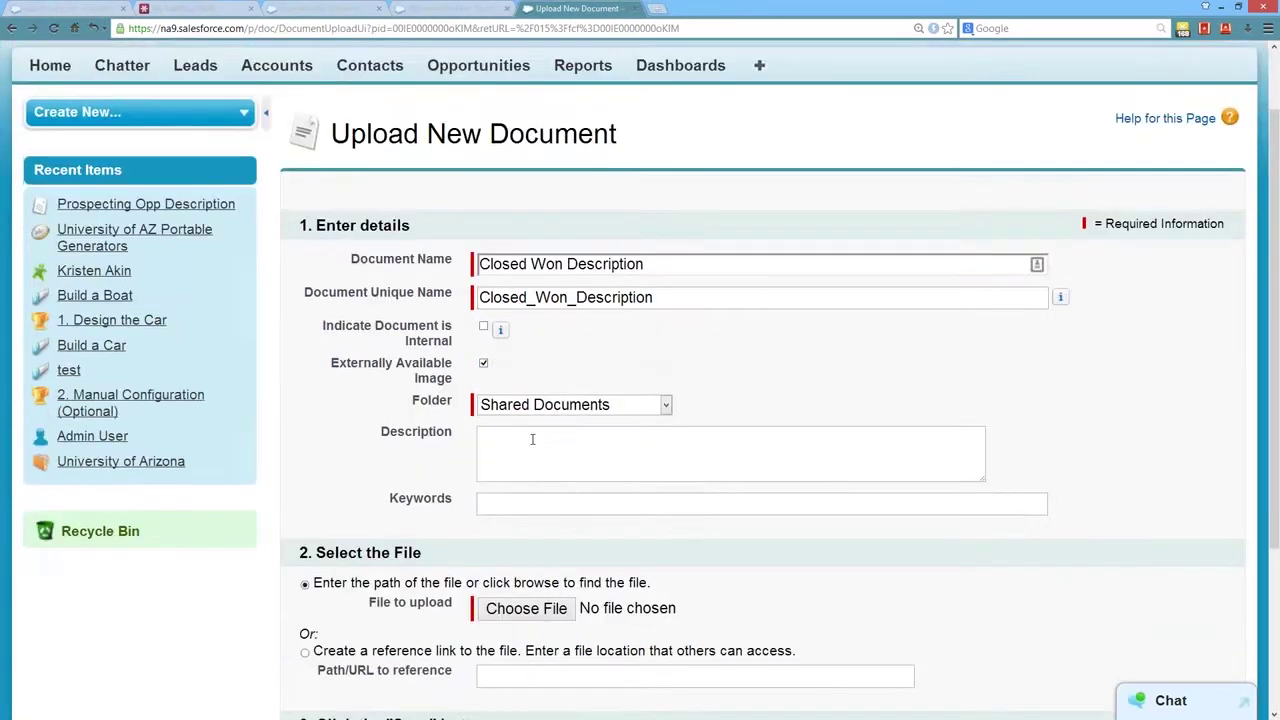
{"action": "left_click", "coordinate": [524, 609]}
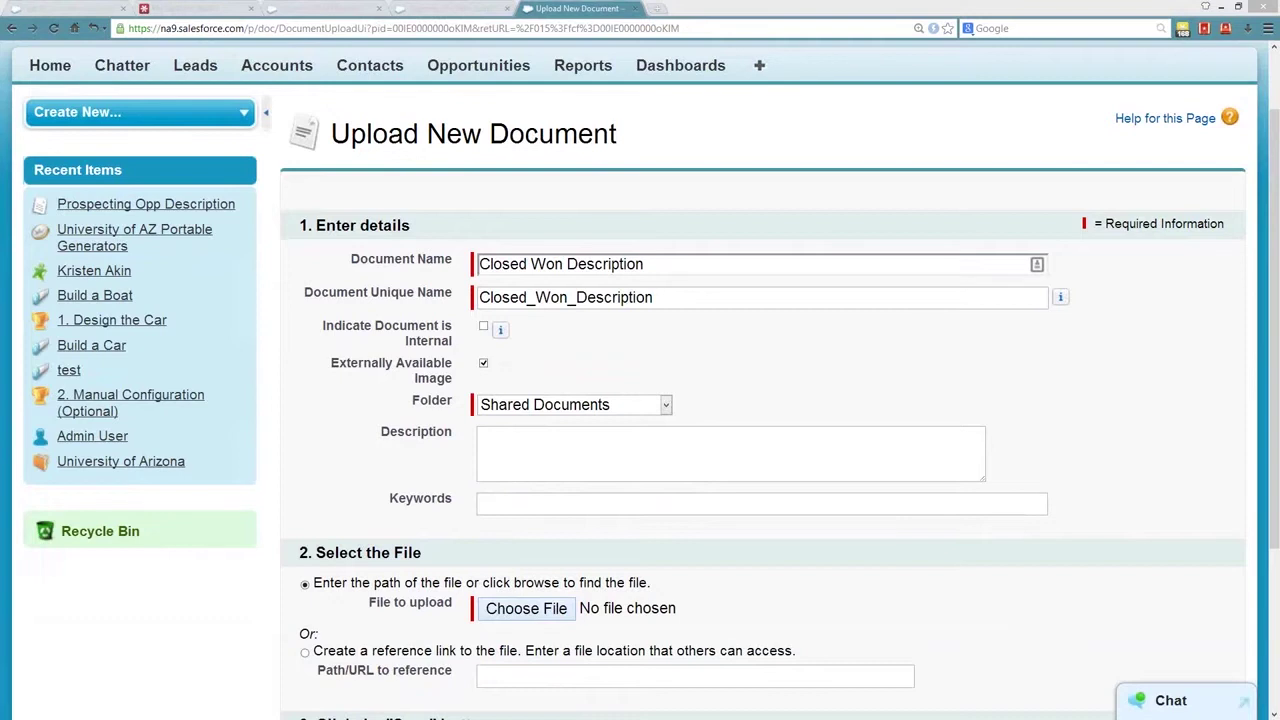
{"action": "key", "text": "Return"}
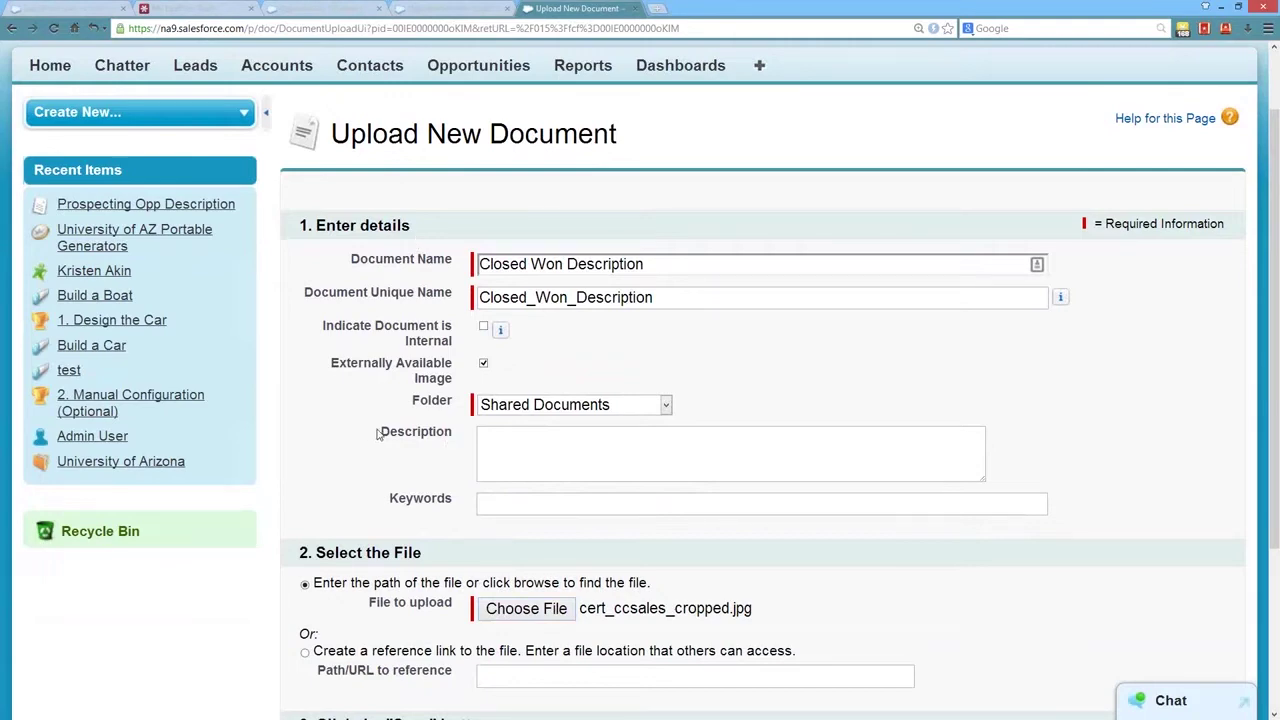
{"action": "scroll", "coordinate": [378, 433], "scroll_direction": "down", "scroll_amount": 2}
{"action": "left_click", "coordinate": [320, 582]}
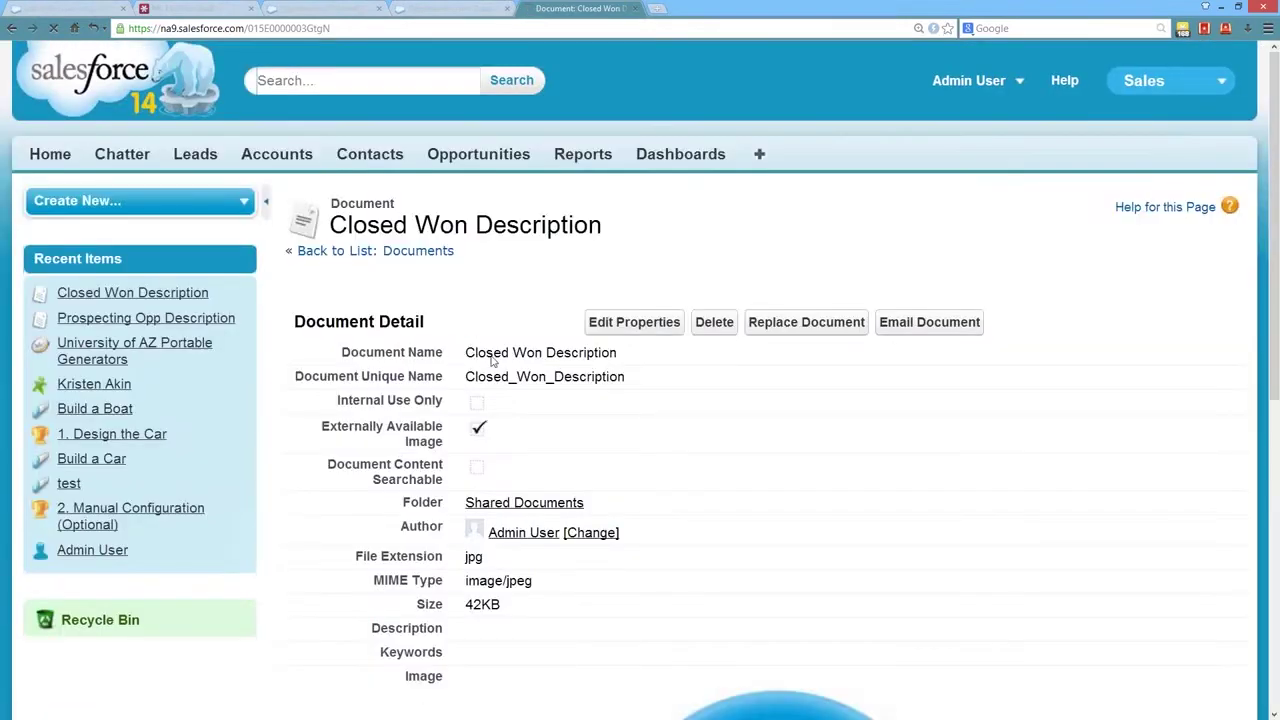
Step: Go back to the Documents list and open the Shared Documents folder
{"action": "scroll", "coordinate": [430, 430], "scroll_direction": "down", "scroll_amount": 4}
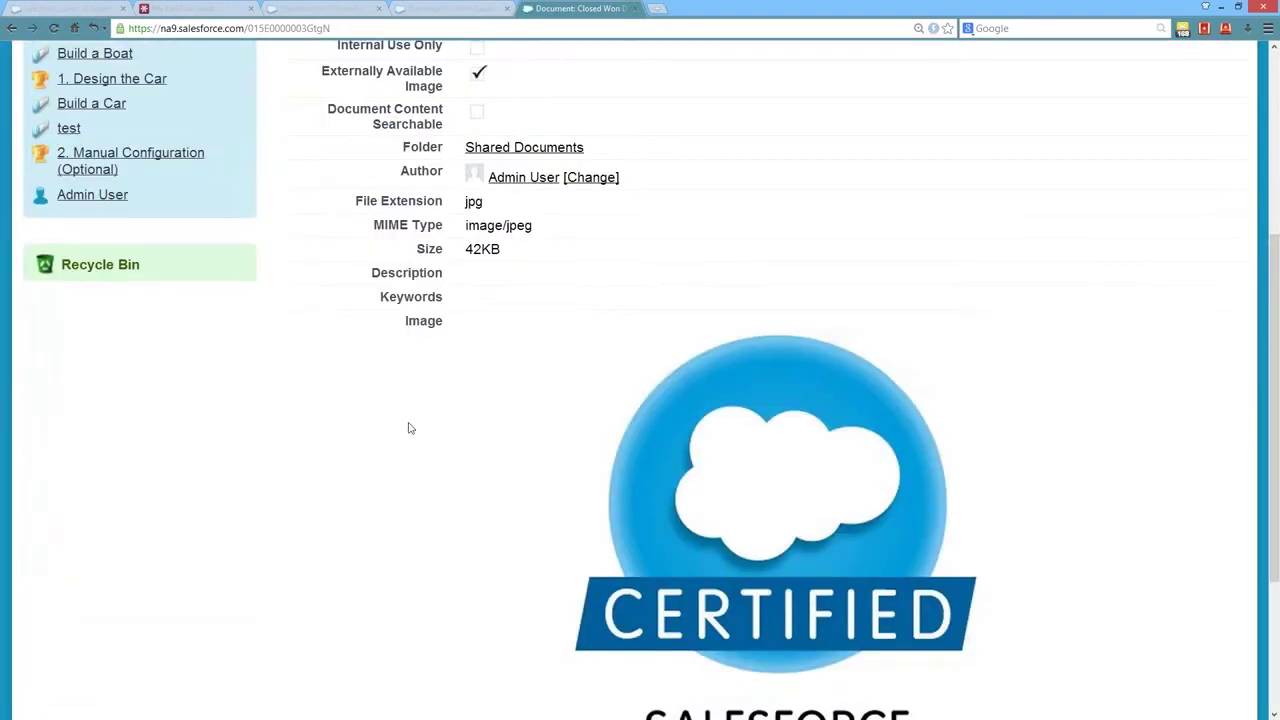
{"action": "scroll", "coordinate": [400, 428], "scroll_direction": "down", "scroll_amount": 1}
{"action": "scroll", "coordinate": [443, 297], "scroll_direction": "up", "scroll_amount": 5}
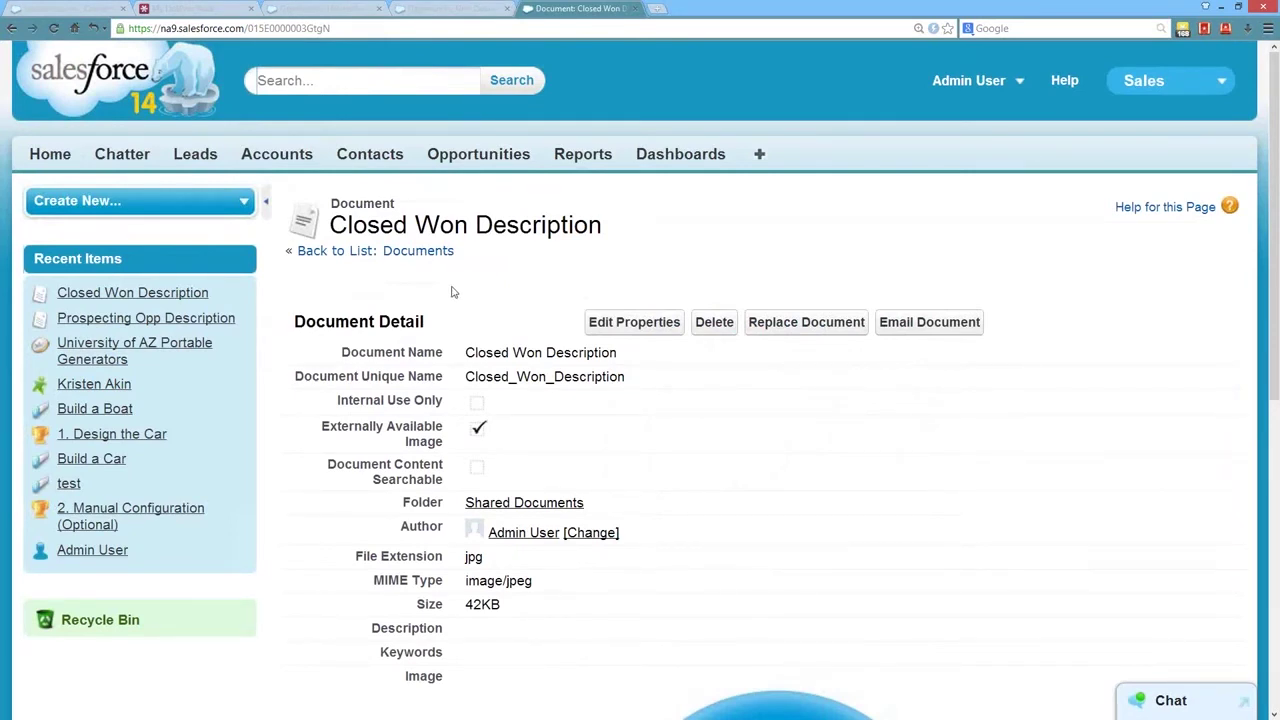
{"action": "left_click", "coordinate": [412, 253]}
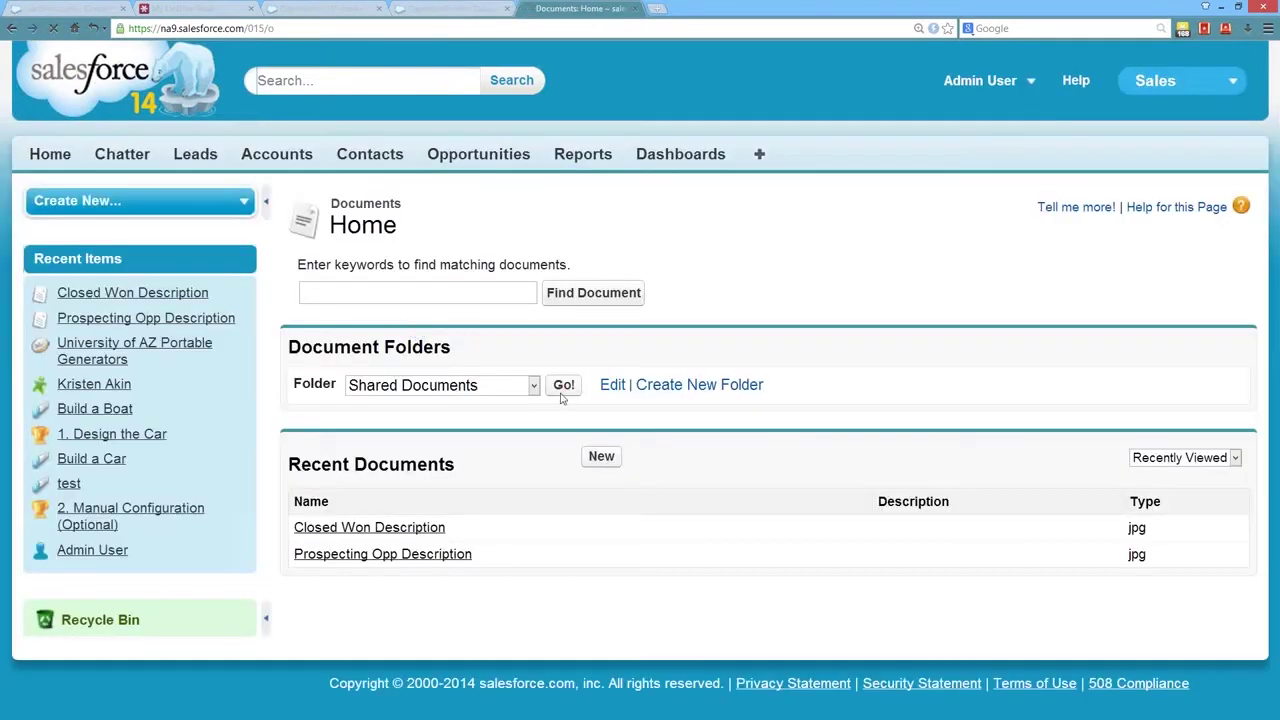
{"action": "left_click", "coordinate": [562, 390]}
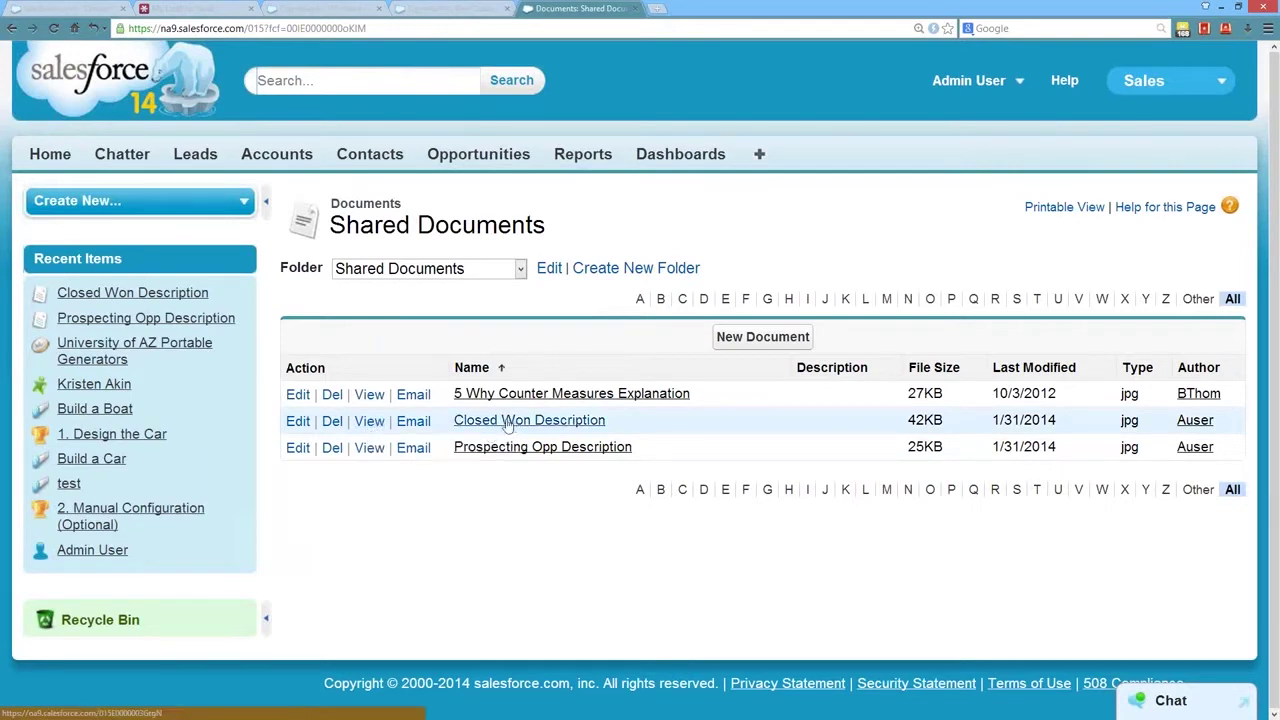
Step: View the Closed Won Description image, select its download path, and return to the formula page
{"action": "left_click", "coordinate": [369, 421]}
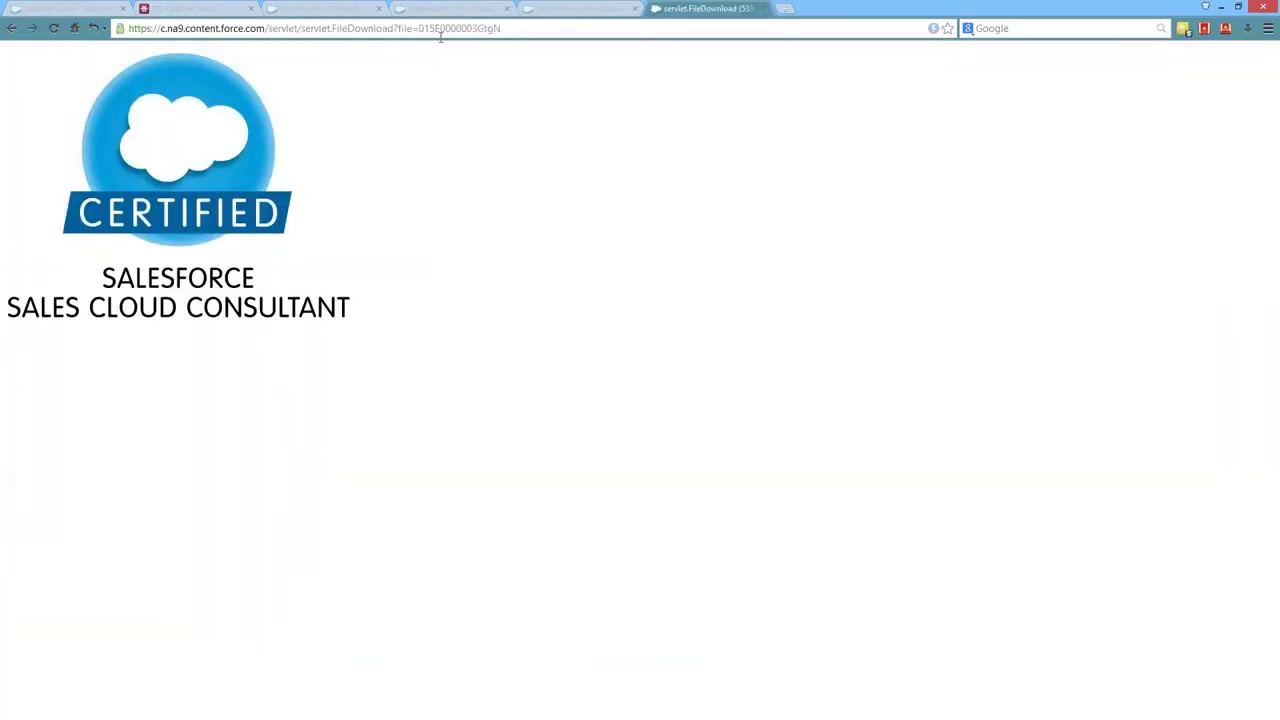
{"action": "left_click_drag", "start_coordinate": [510, 29], "coordinate": [272, 29]}
{"action": "key", "text": "ctrl+c"}
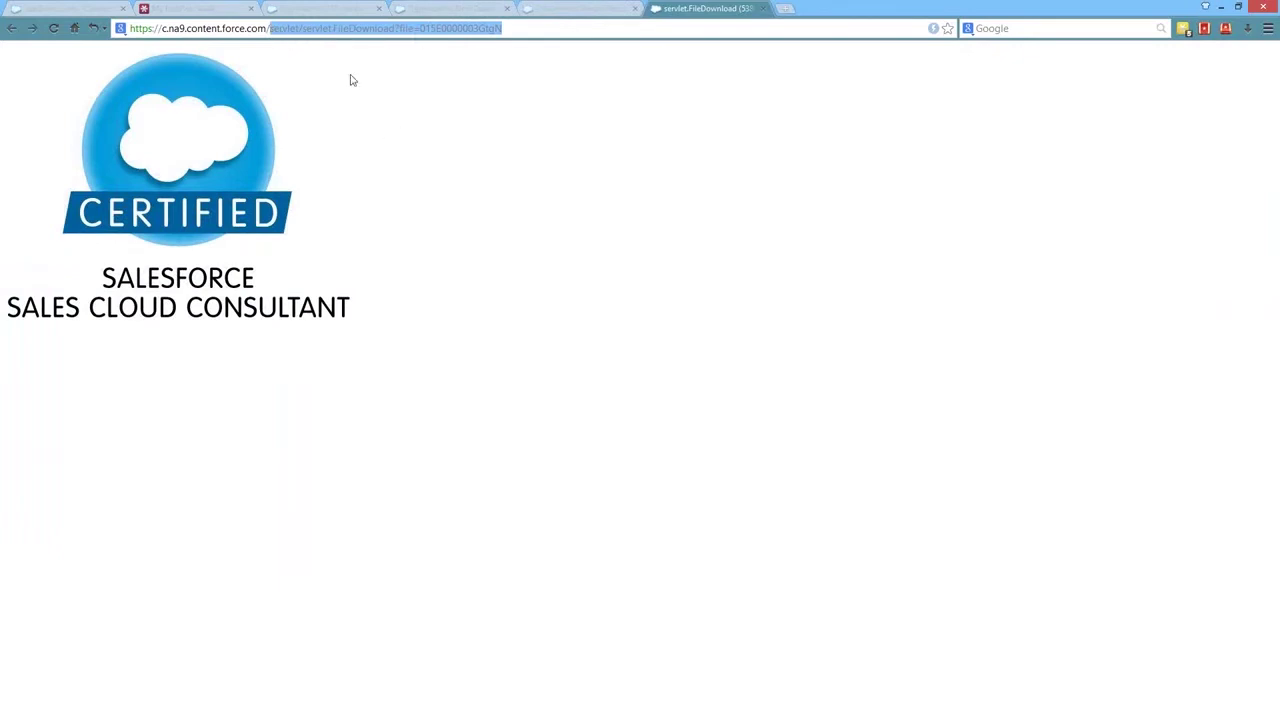
{"action": "left_click", "coordinate": [462, 12]}
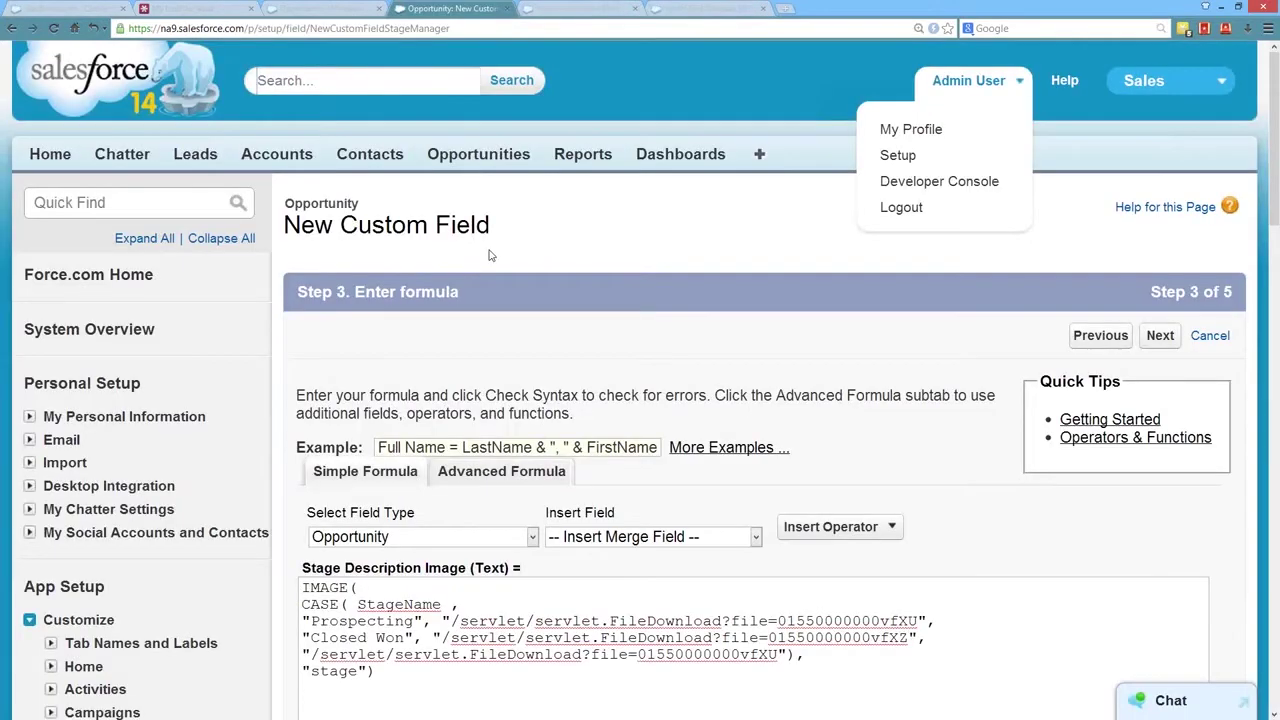
Step: Paste the copied image path over the formula's Closed Won URL and close the image tab
{"action": "scroll", "coordinate": [489, 255], "scroll_direction": "down", "scroll_amount": 3}
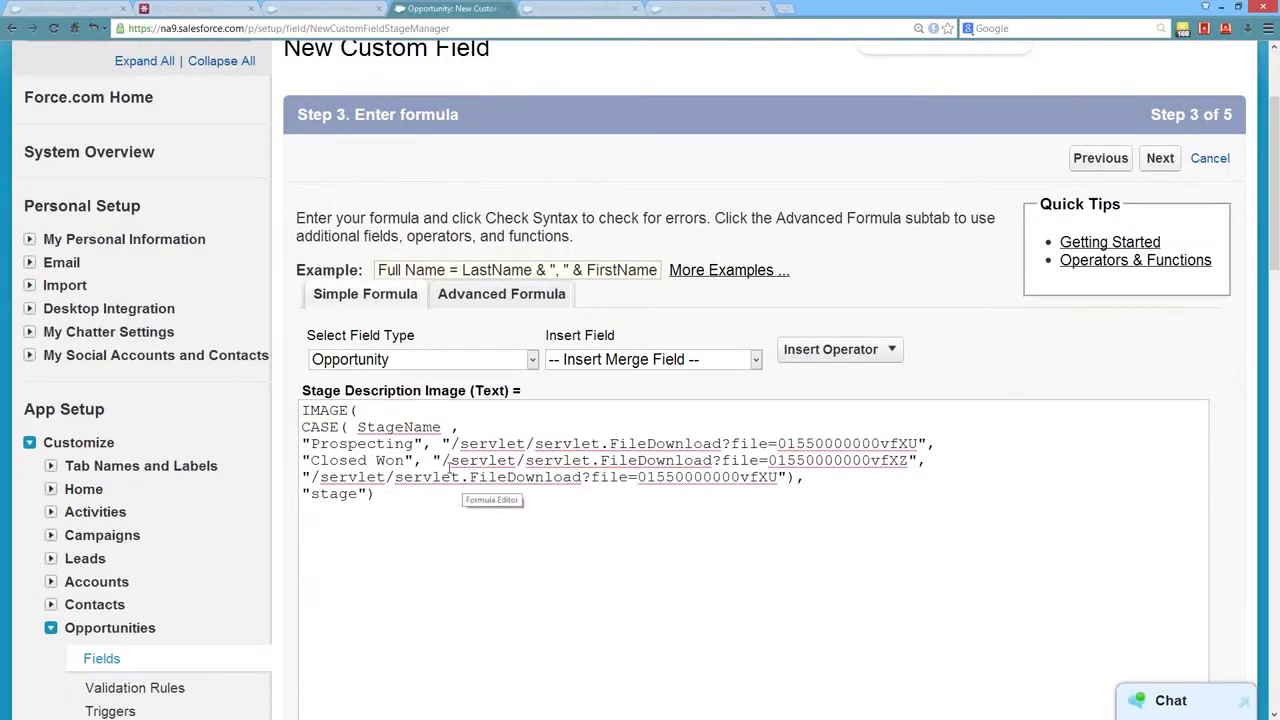
{"action": "left_click_drag", "start_coordinate": [451, 460], "coordinate": [908, 461]}
{"action": "key", "text": "ctrl+v"}
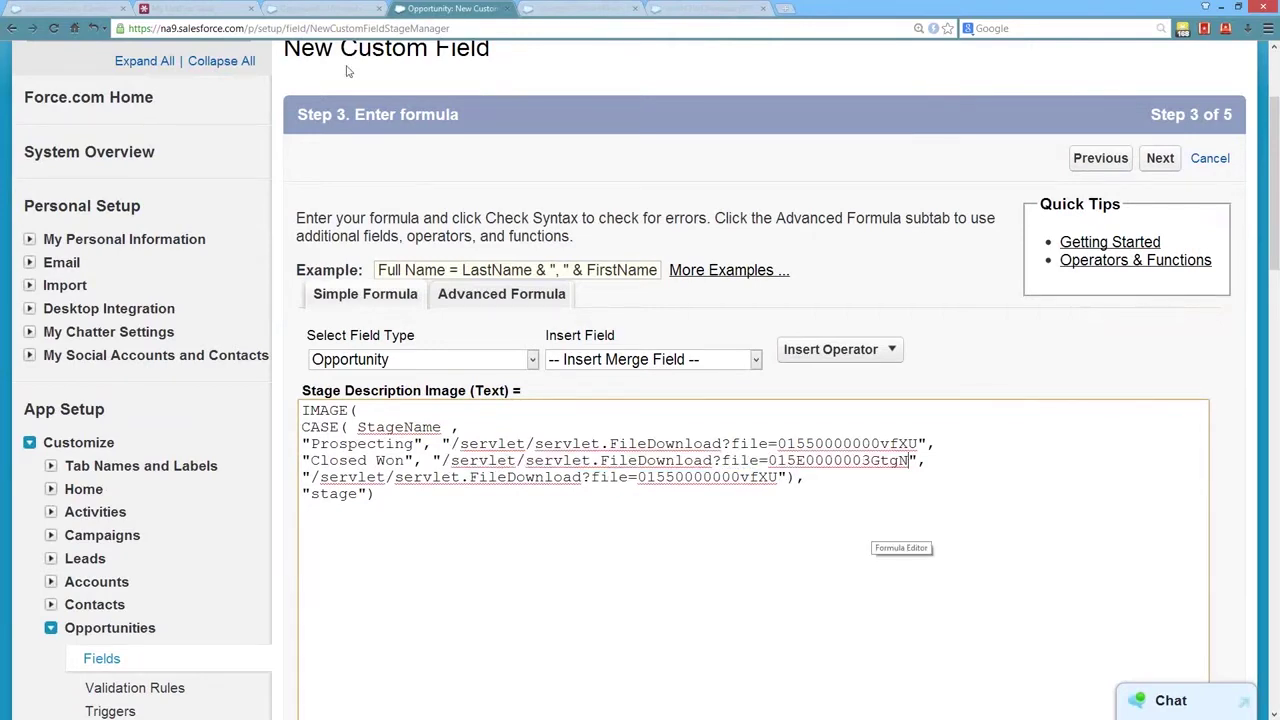
{"action": "left_click", "coordinate": [697, 12]}
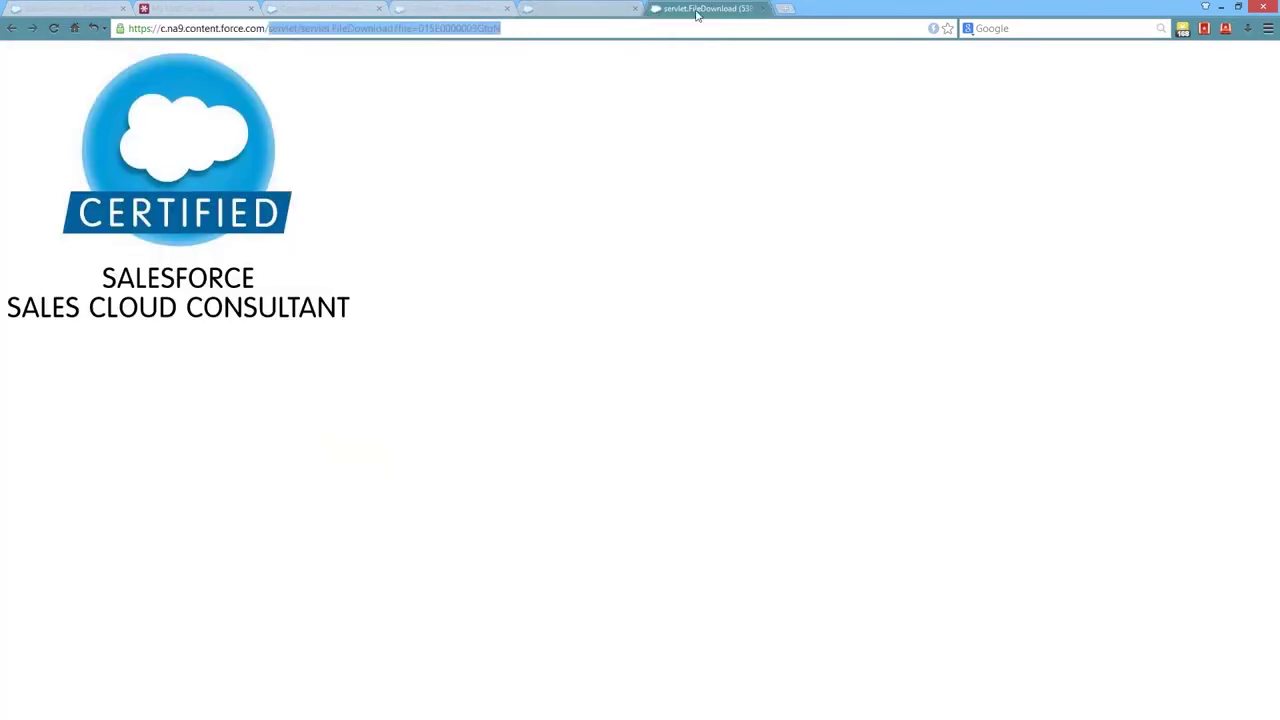
{"action": "left_click", "coordinate": [762, 8]}
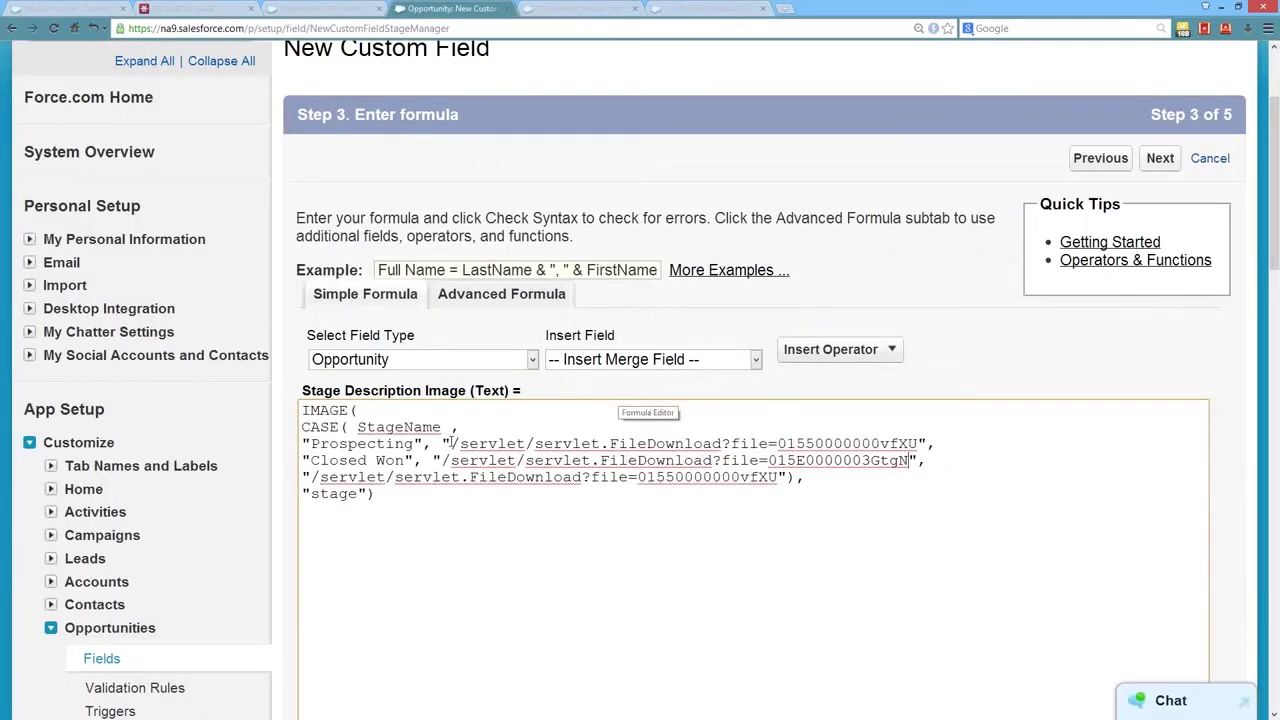
Step: Paste the Prospecting Opp Description image address into the formula's Prospecting line
{"action": "left_click_drag", "start_coordinate": [450, 443], "coordinate": [918, 443]}
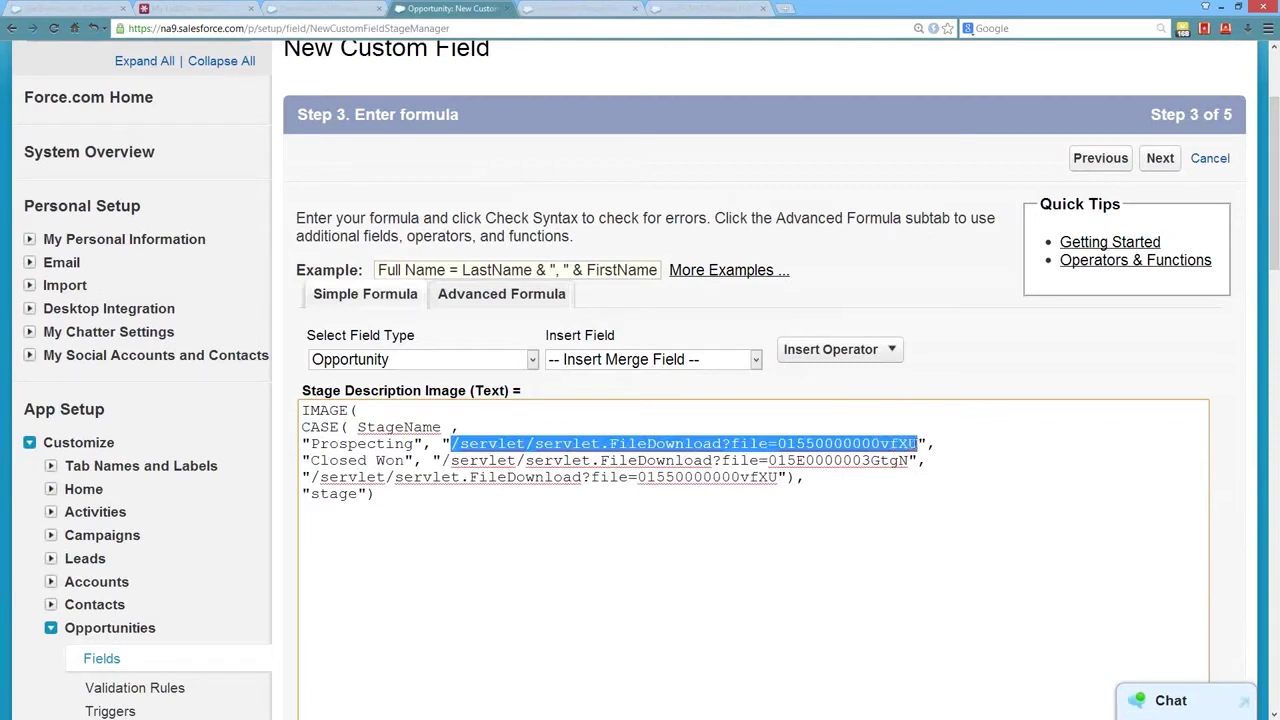
{"action": "type", "text": "/servlet/servlet.FileDownload?file=015E0000003Gtg8"}
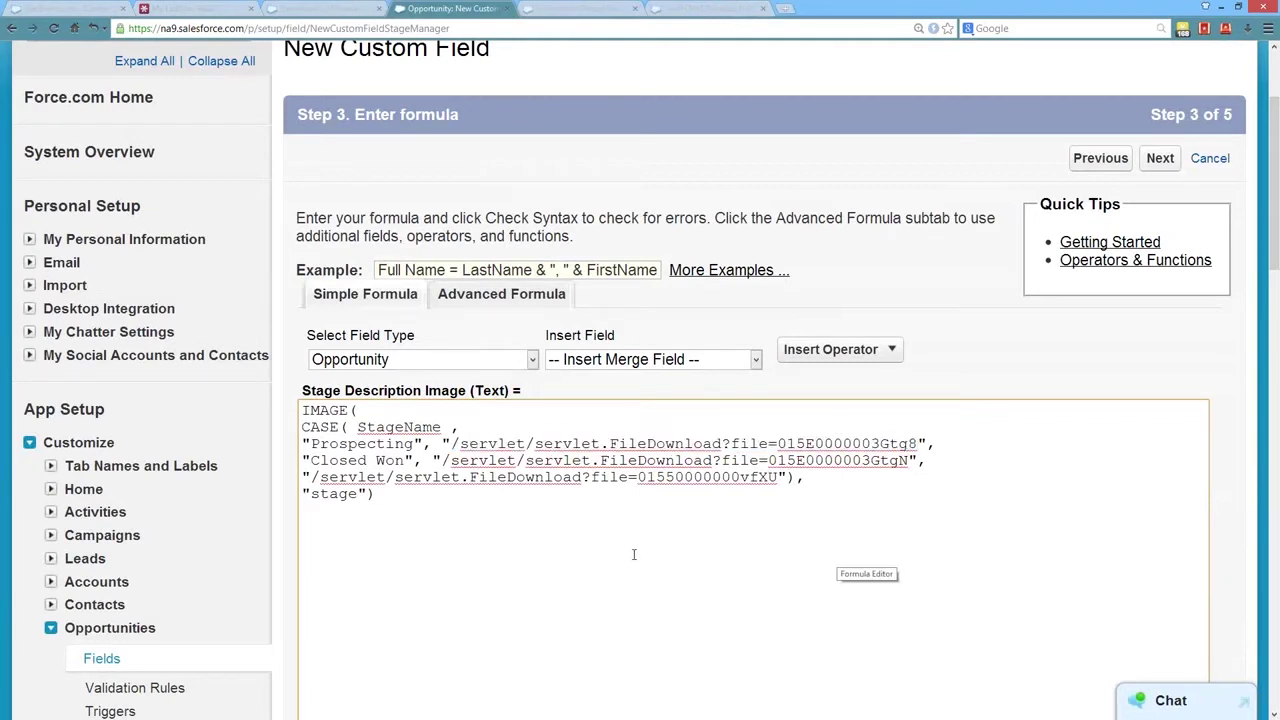
{"action": "left_click_drag", "start_coordinate": [413, 443], "coordinate": [320, 448]}
{"action": "left_click_drag", "start_coordinate": [452, 443], "coordinate": [722, 443]}
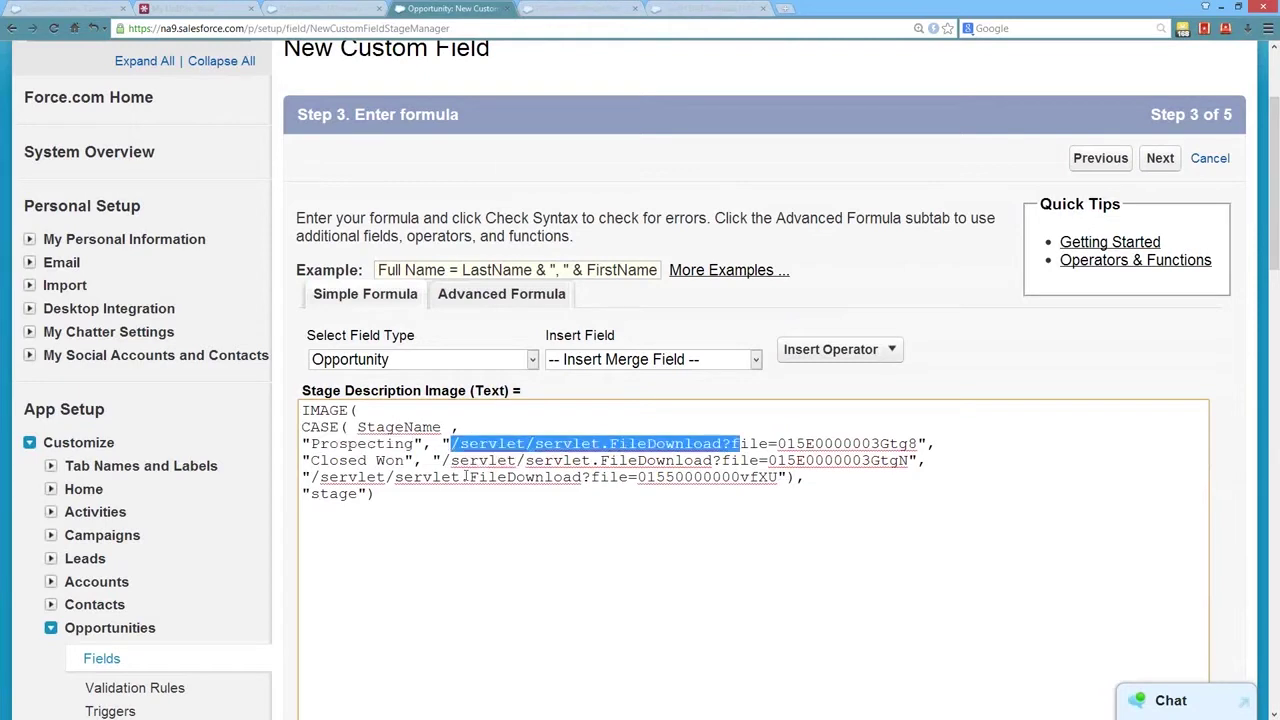
{"action": "left_click_drag", "start_coordinate": [311, 460], "coordinate": [656, 461]}
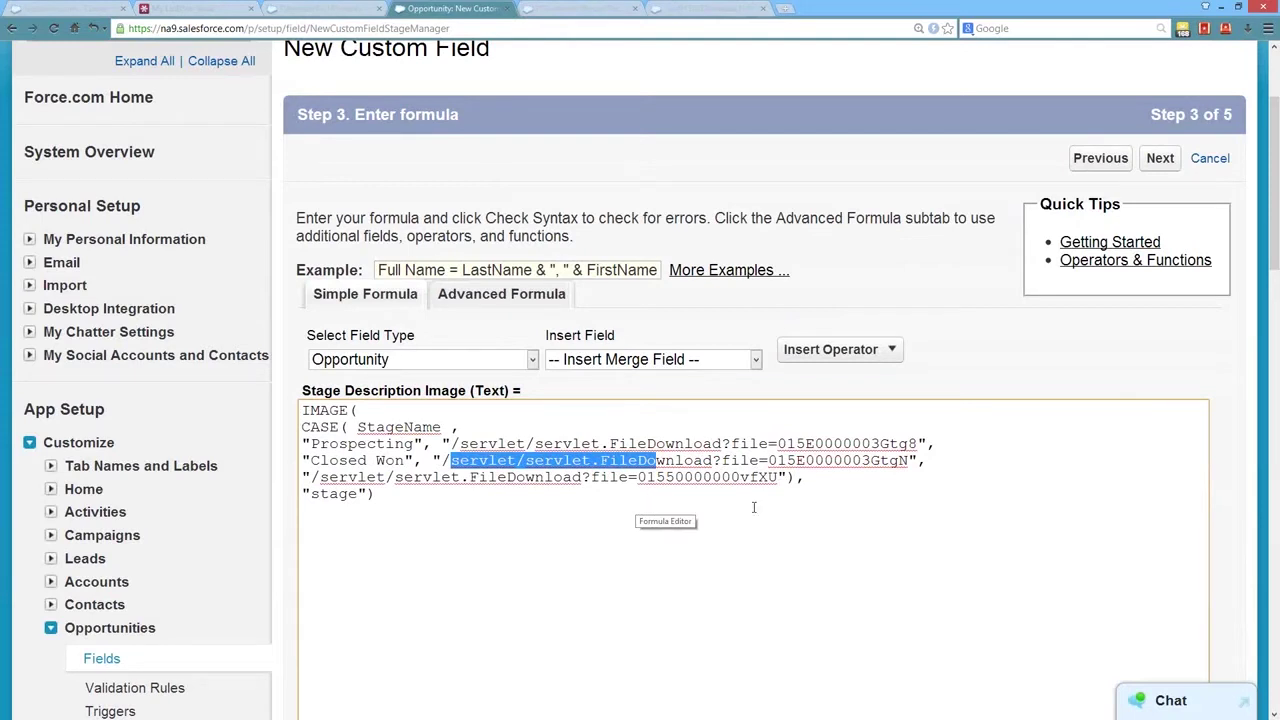
{"action": "left_click_drag", "start_coordinate": [778, 478], "coordinate": [749, 478]}
{"action": "left_click_drag", "start_coordinate": [632, 479], "coordinate": [312, 492]}
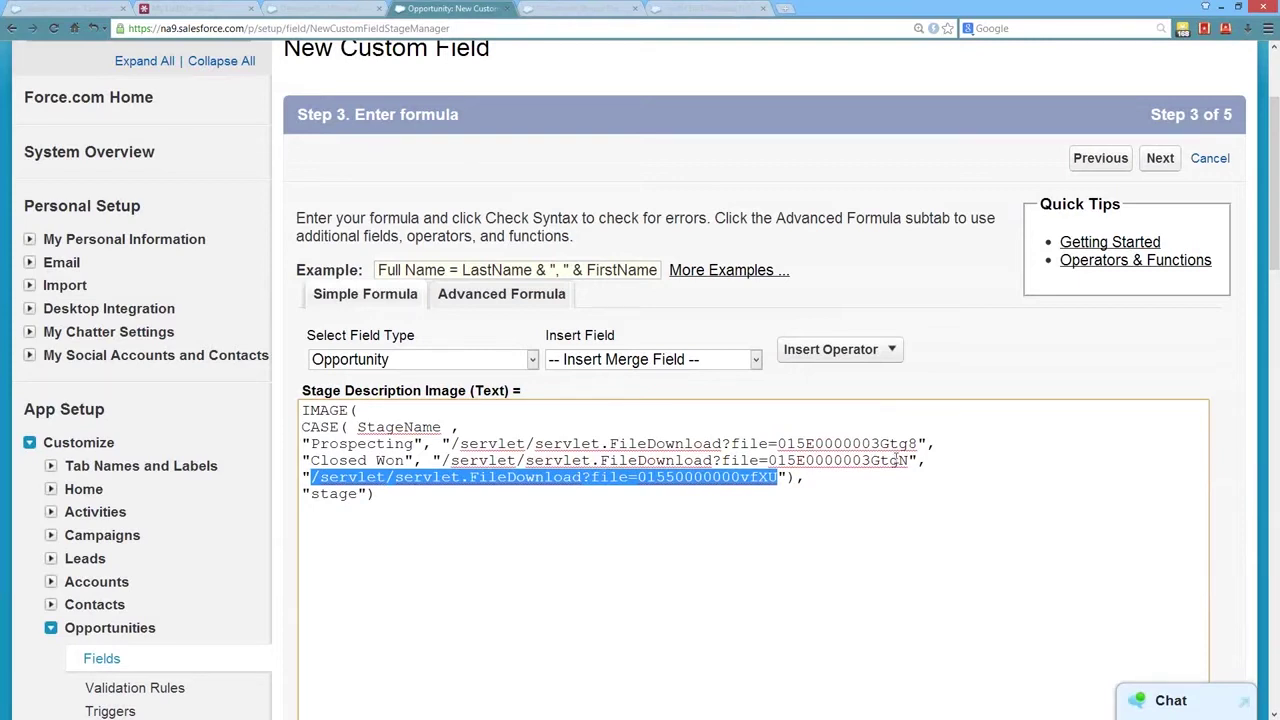
Step: Point the default image URL to the Prospecting file (015E0000003Gtg8) and capitalize the alt text to 'Stage'
{"action": "left_click_drag", "start_coordinate": [917, 443], "coordinate": [450, 444]}
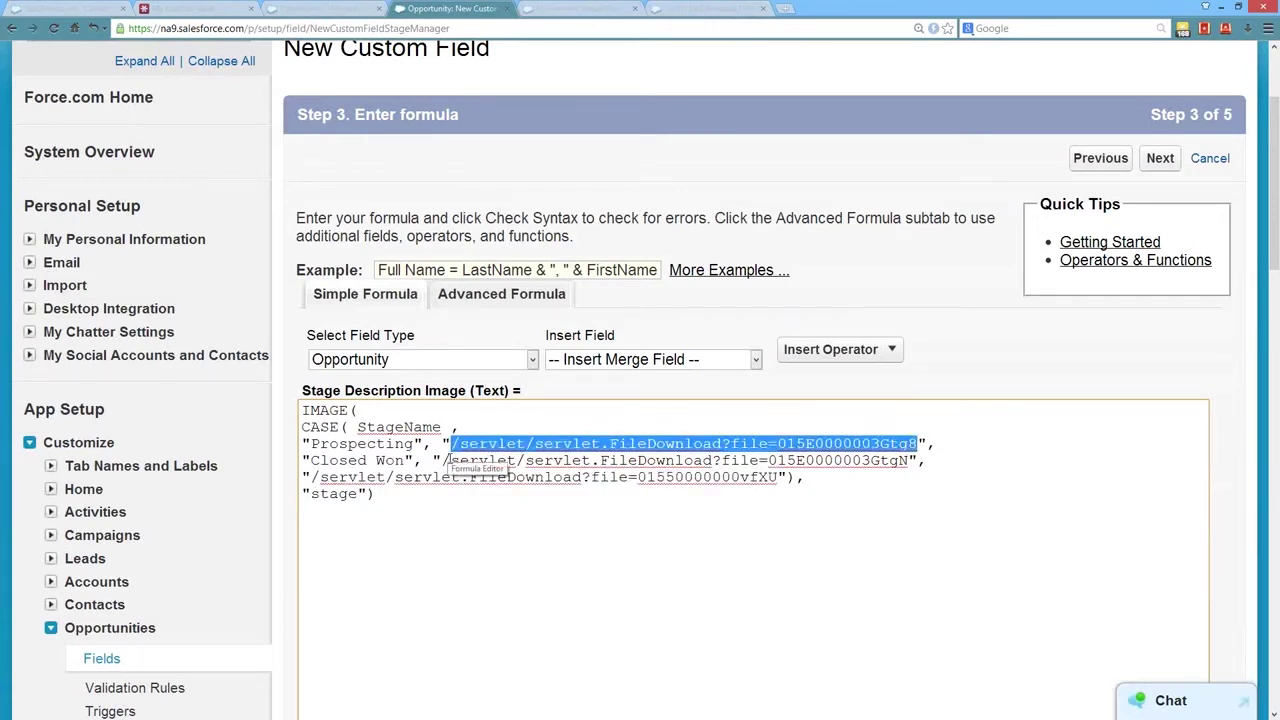
{"action": "left_click", "coordinate": [311, 477]}
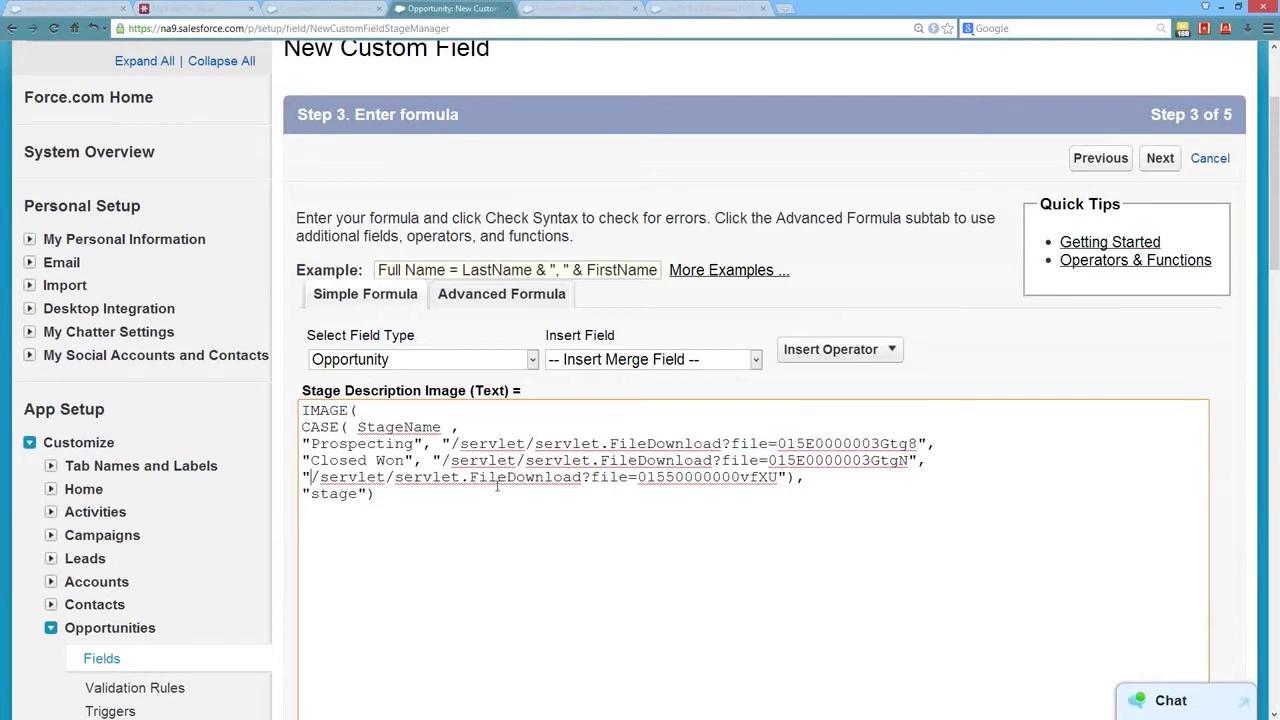
{"action": "left_click_drag", "start_coordinate": [497, 486], "coordinate": [778, 479]}
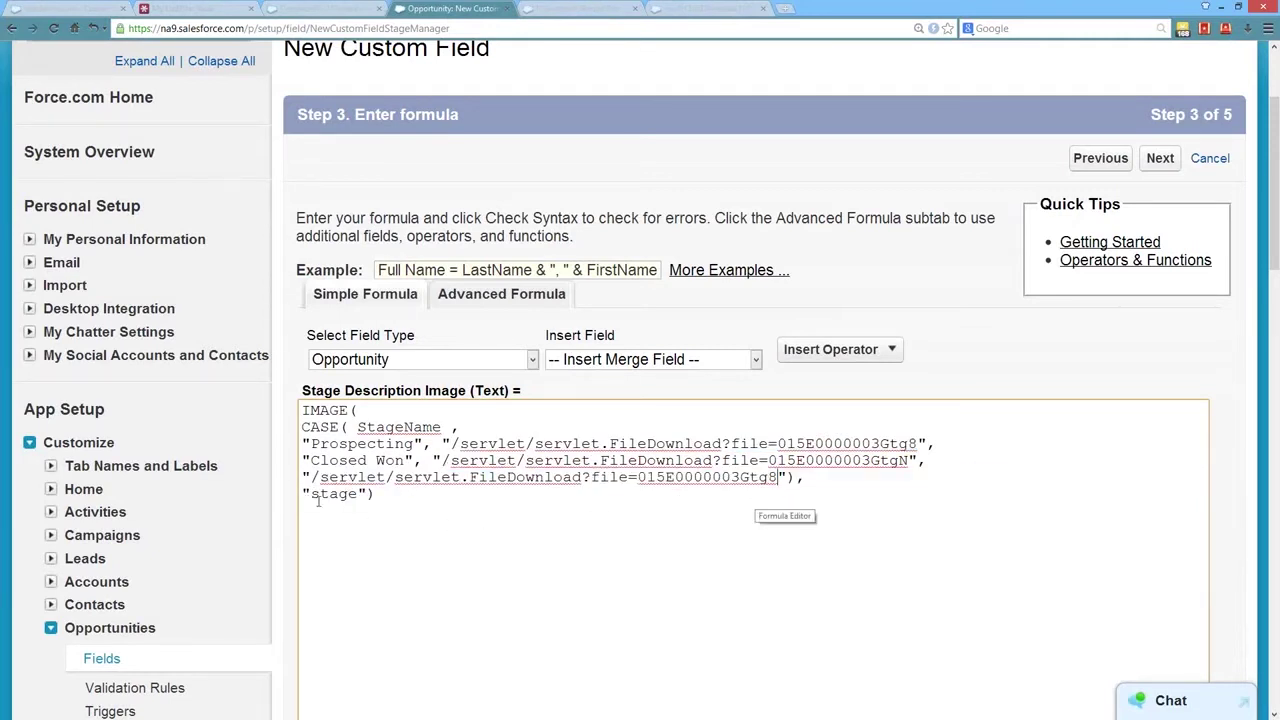
{"action": "left_click_drag", "start_coordinate": [310, 494], "coordinate": [318, 494]}
{"action": "type", "text": "S"}
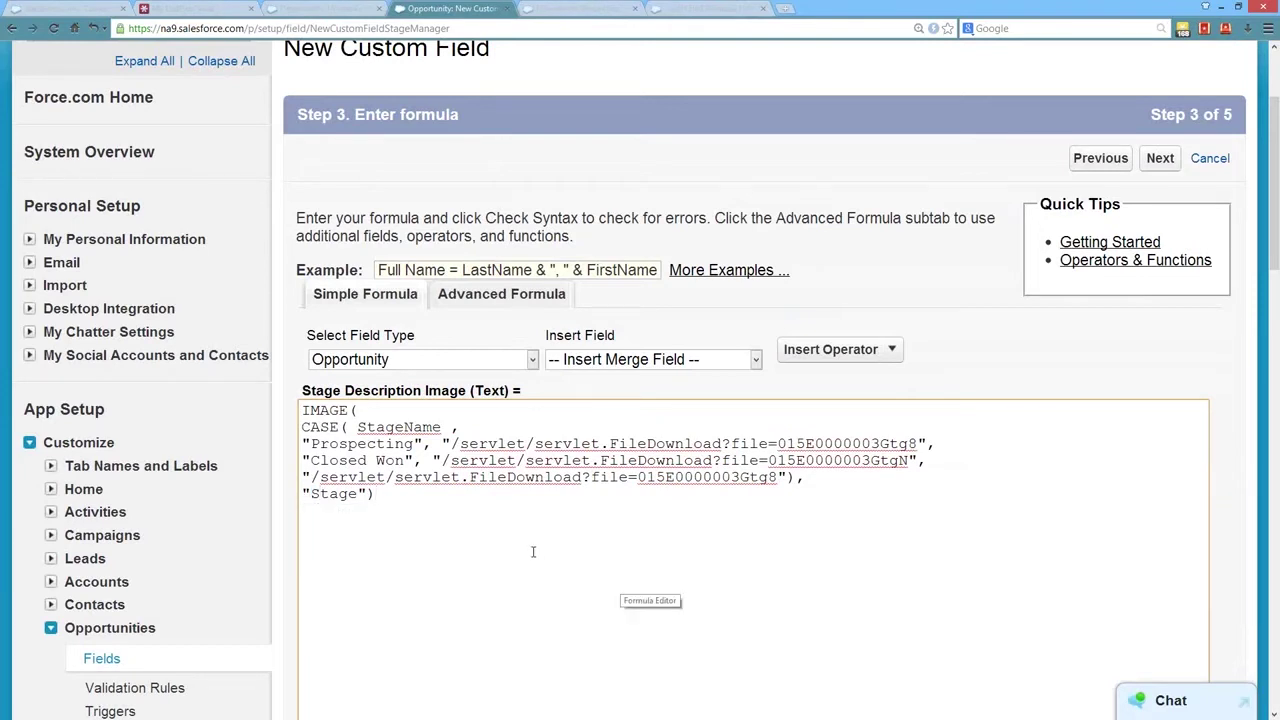
Step: Pass field-level security and save Stage Description Image on all four Opportunity page layouts
{"action": "left_click", "coordinate": [1160, 160]}
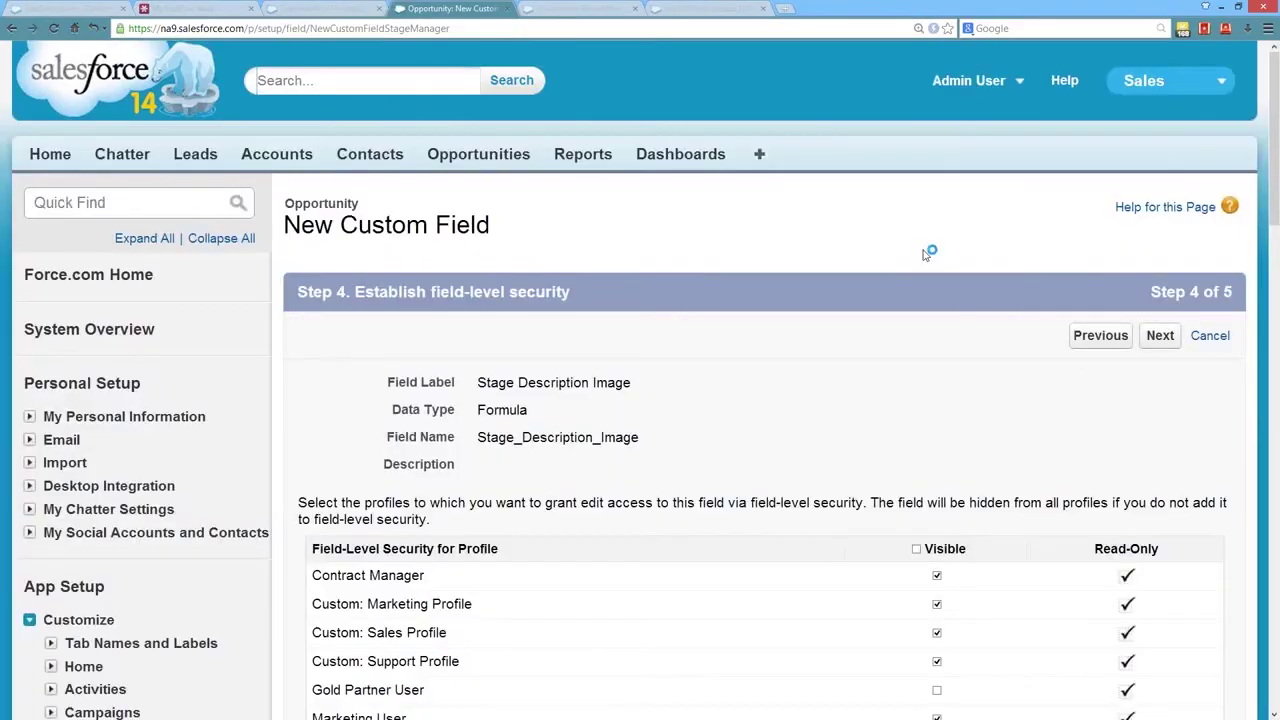
{"action": "left_click", "coordinate": [1158, 337]}
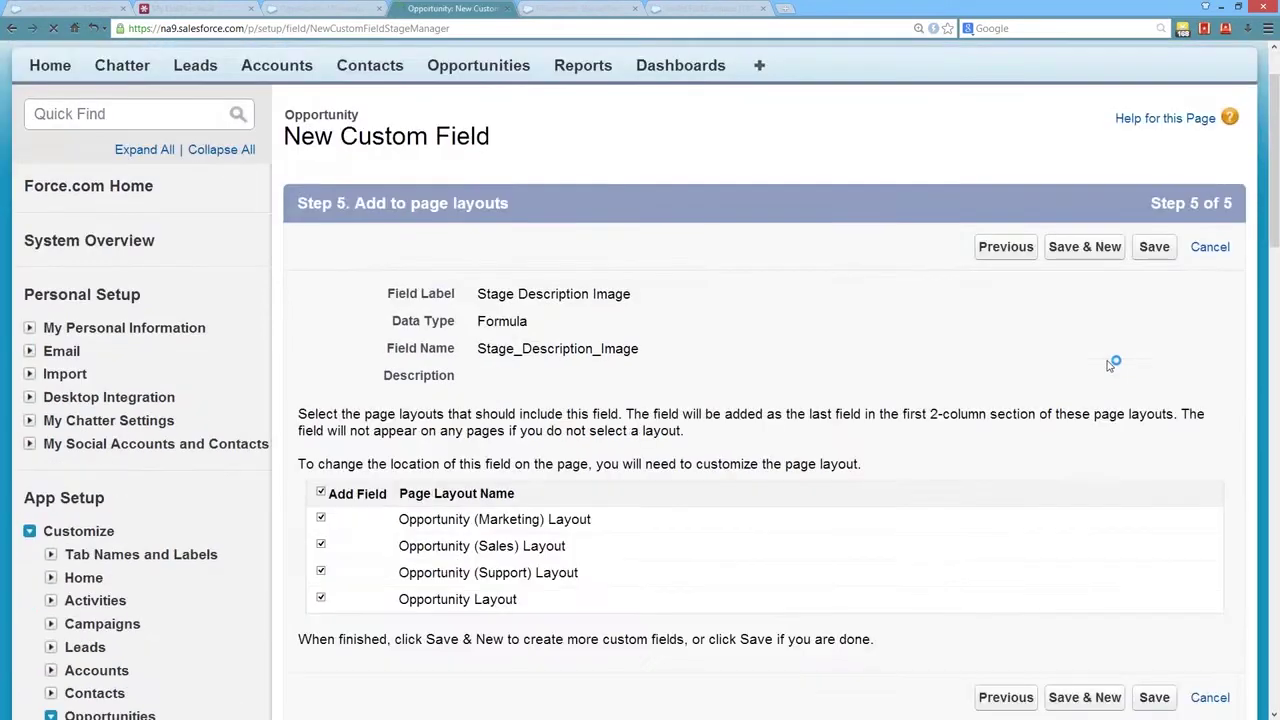
{"action": "scroll", "coordinate": [1086, 363], "scroll_direction": "down", "scroll_amount": 3}
{"action": "scroll", "coordinate": [1086, 363], "scroll_direction": "up", "scroll_amount": 2}
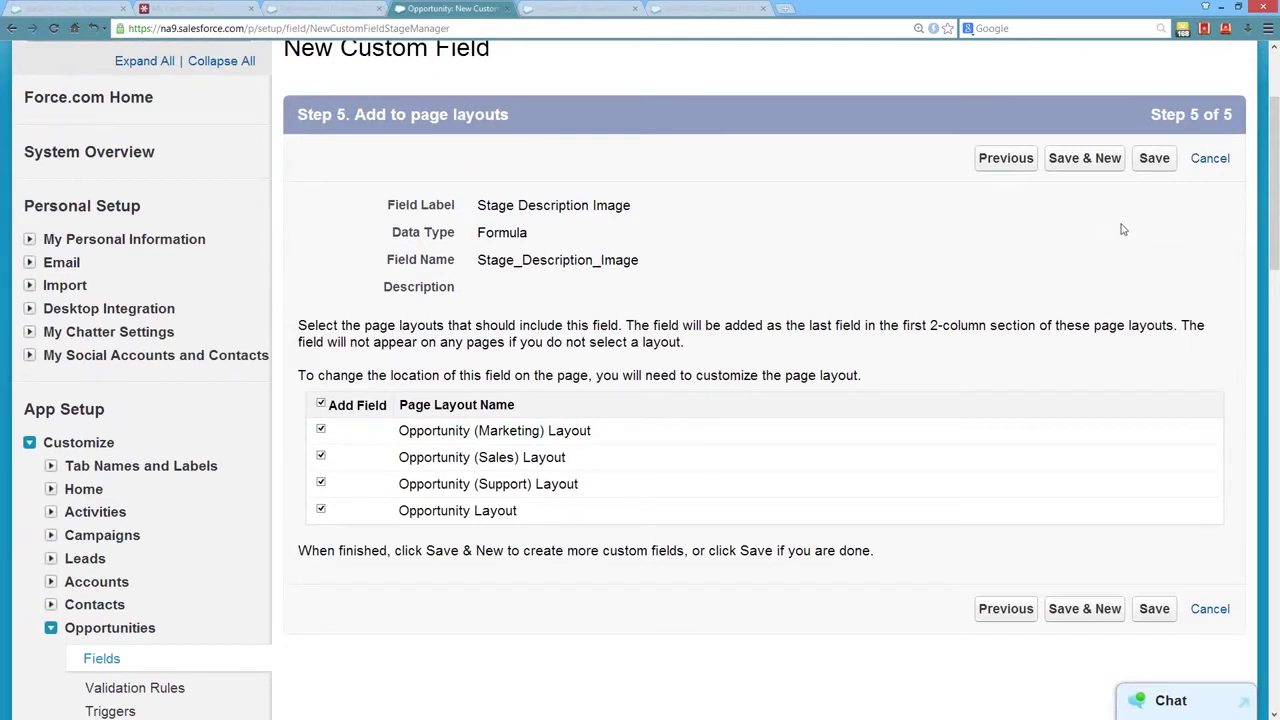
{"action": "left_click", "coordinate": [1158, 160]}
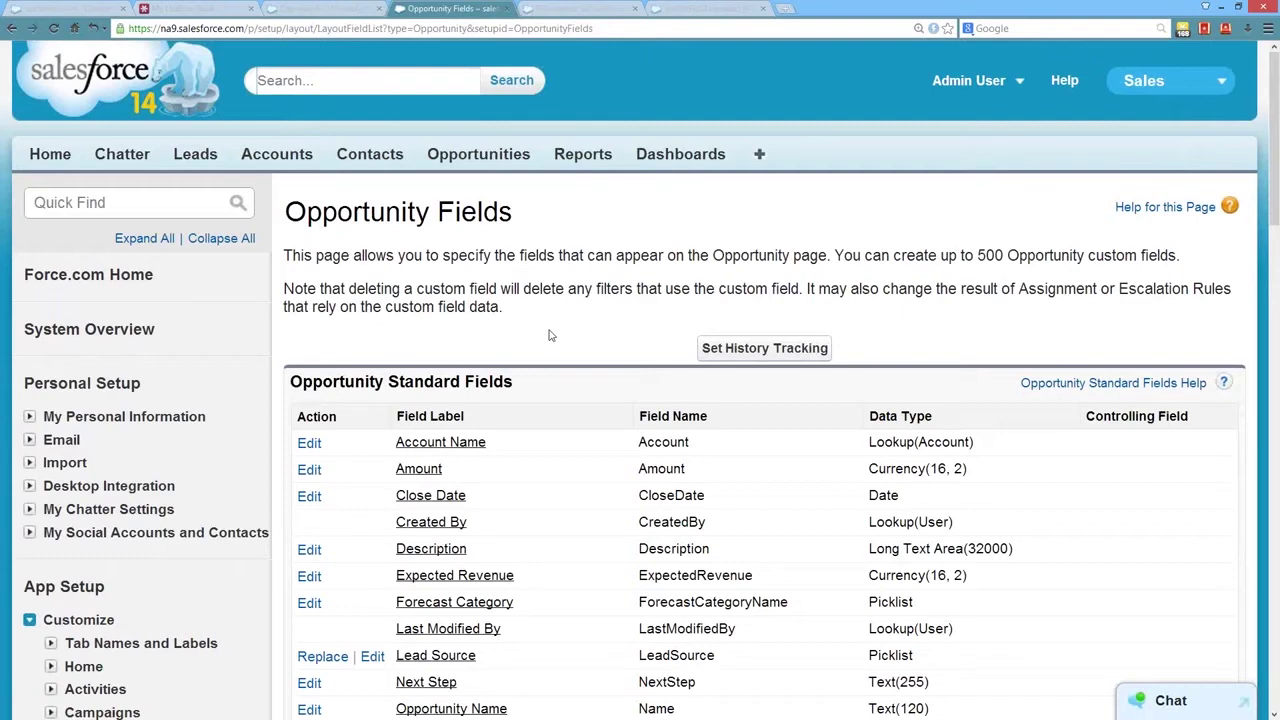
Step: Return to the University of AZ Portable Generators opportunity and locate its Stage Description Image field
{"action": "key", "text": "ctrl+shift+Tab"}
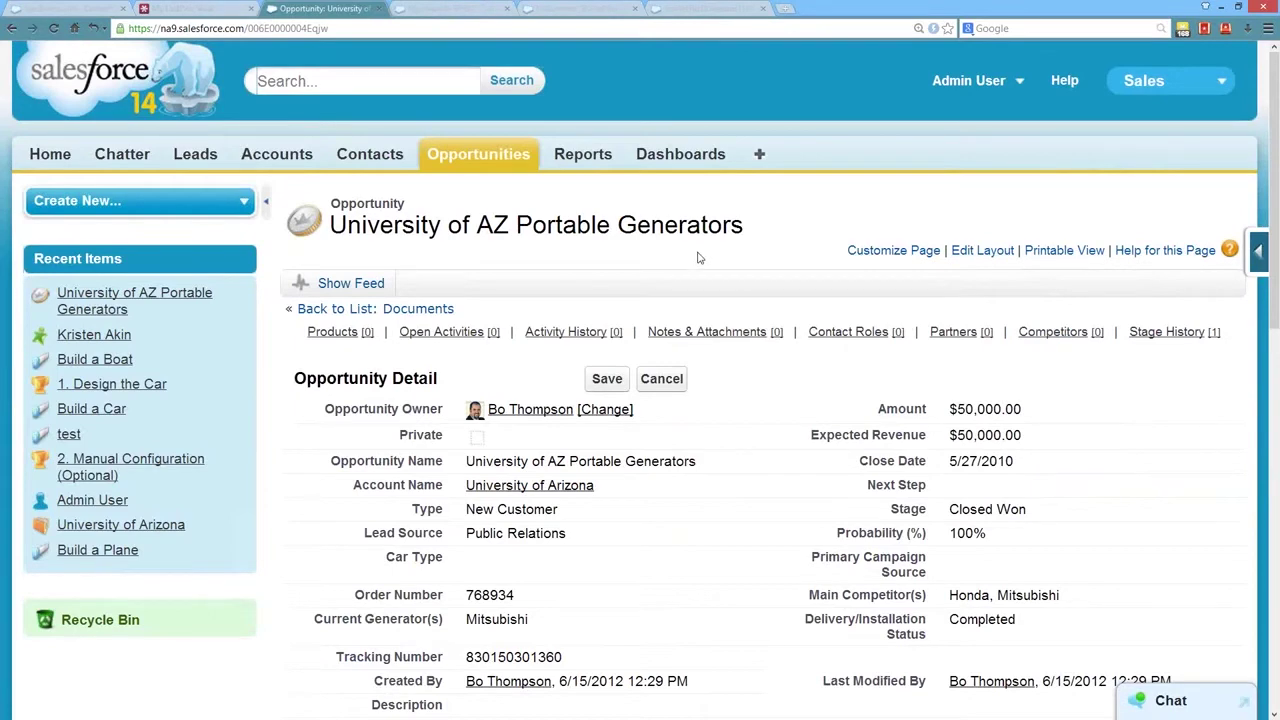
{"action": "scroll", "coordinate": [697, 258], "scroll_direction": "down", "scroll_amount": 2}
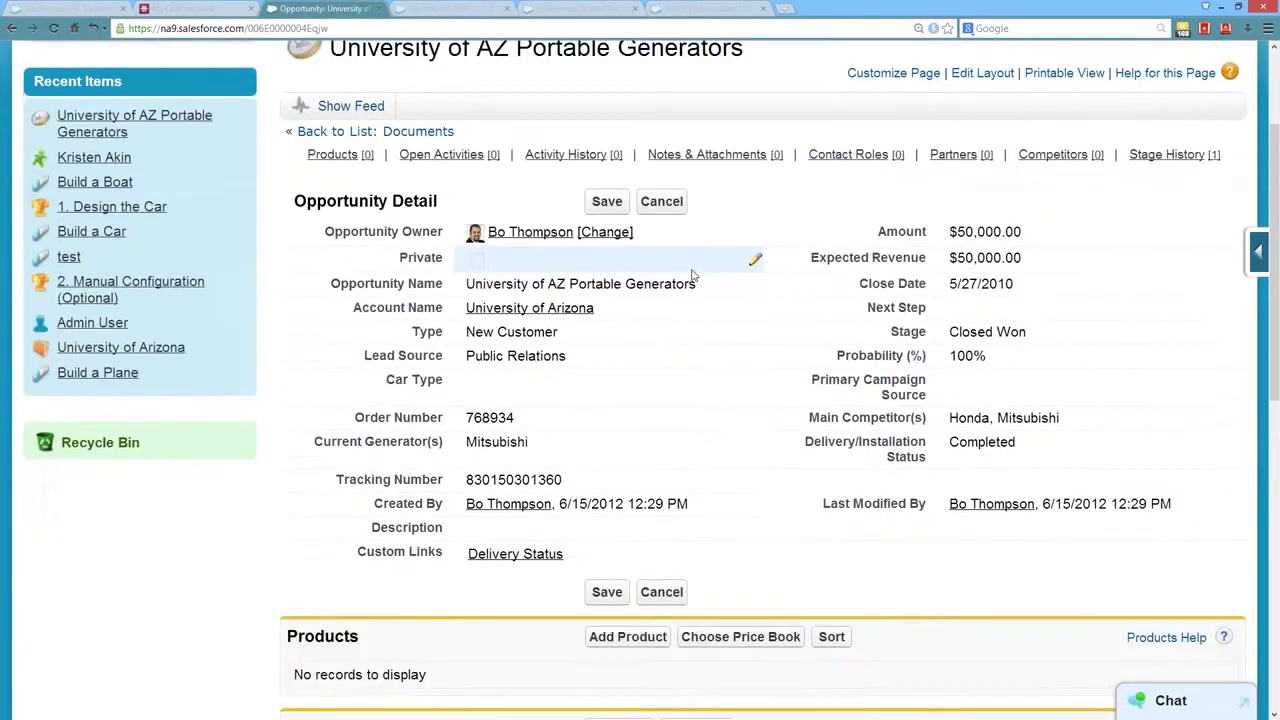
{"action": "scroll", "coordinate": [720, 266], "scroll_direction": "up", "scroll_amount": 2}
{"action": "scroll", "coordinate": [720, 264], "scroll_direction": "down", "scroll_amount": 4}
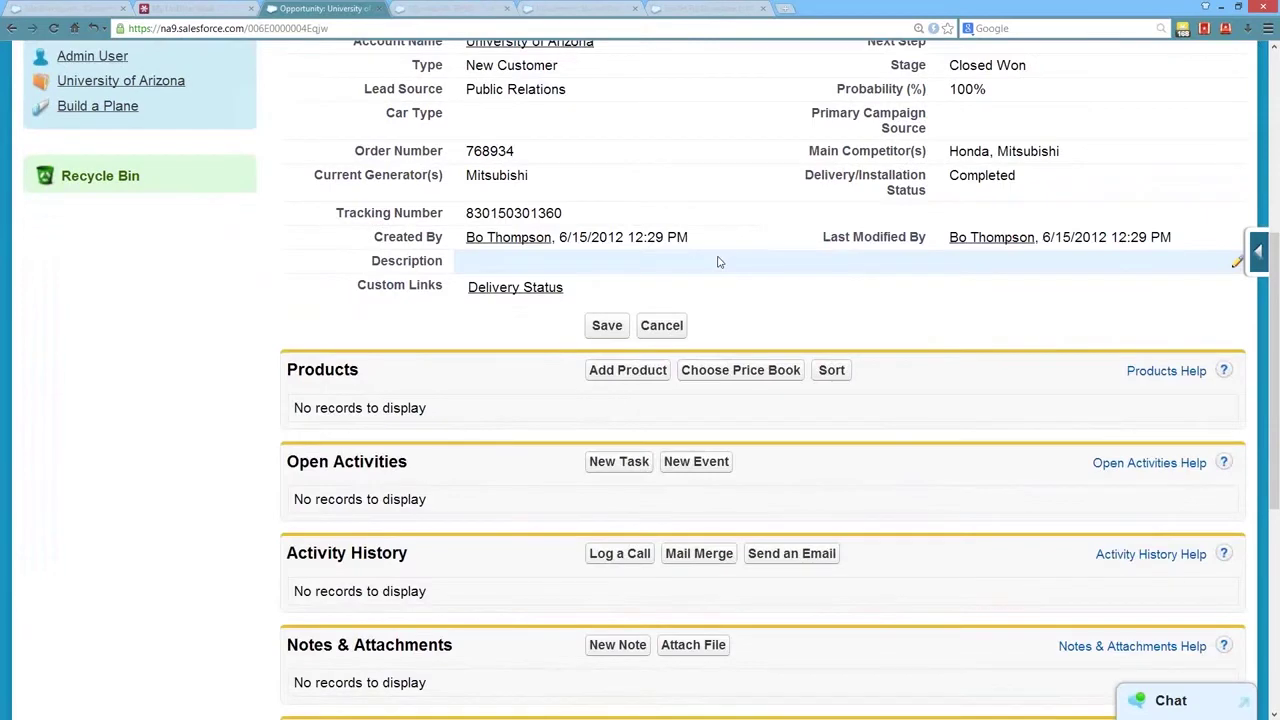
{"action": "scroll", "coordinate": [717, 262], "scroll_direction": "up", "scroll_amount": 4}
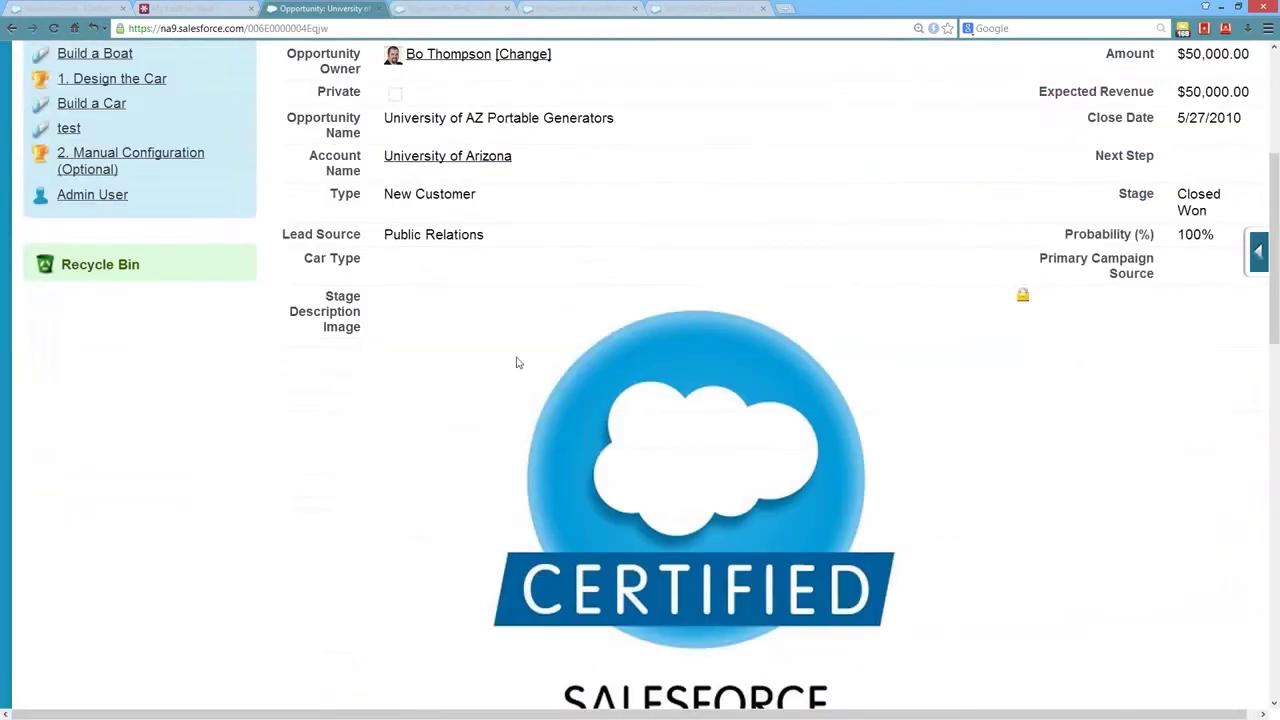
{"action": "left_click_drag", "start_coordinate": [316, 292], "coordinate": [691, 437]}
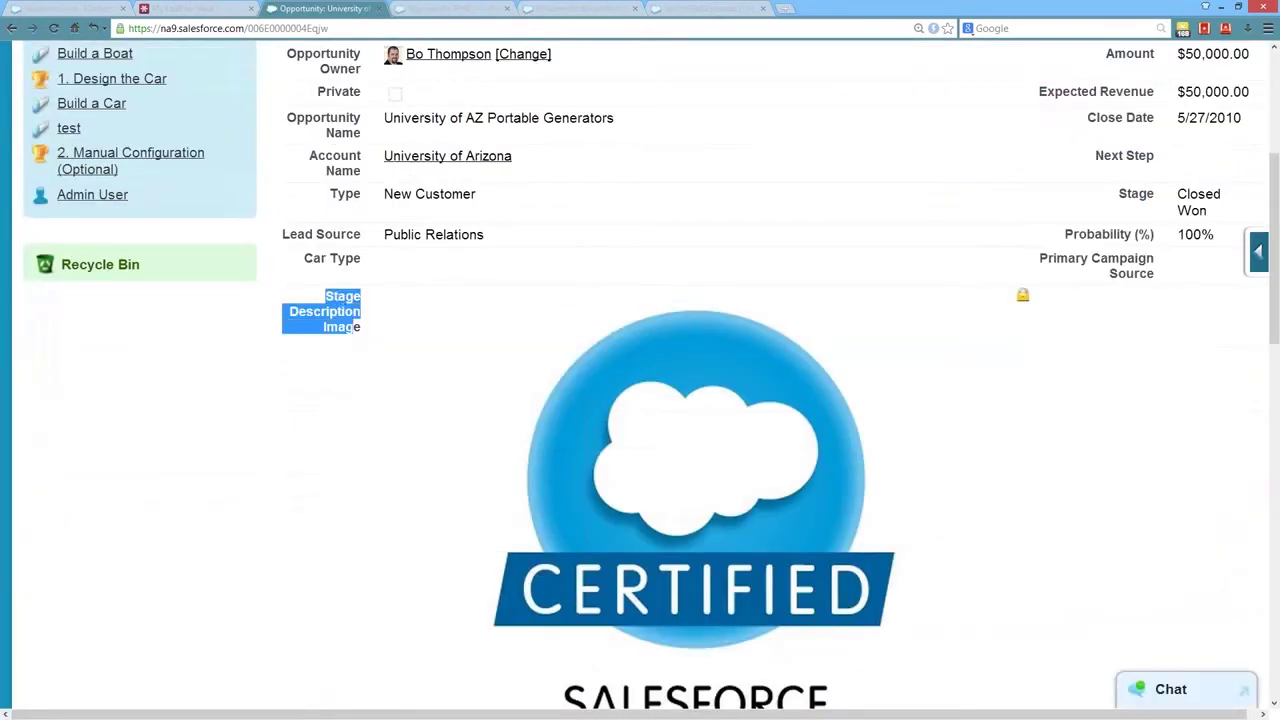
{"action": "scroll", "coordinate": [885, 468], "scroll_direction": "up", "scroll_amount": 3}
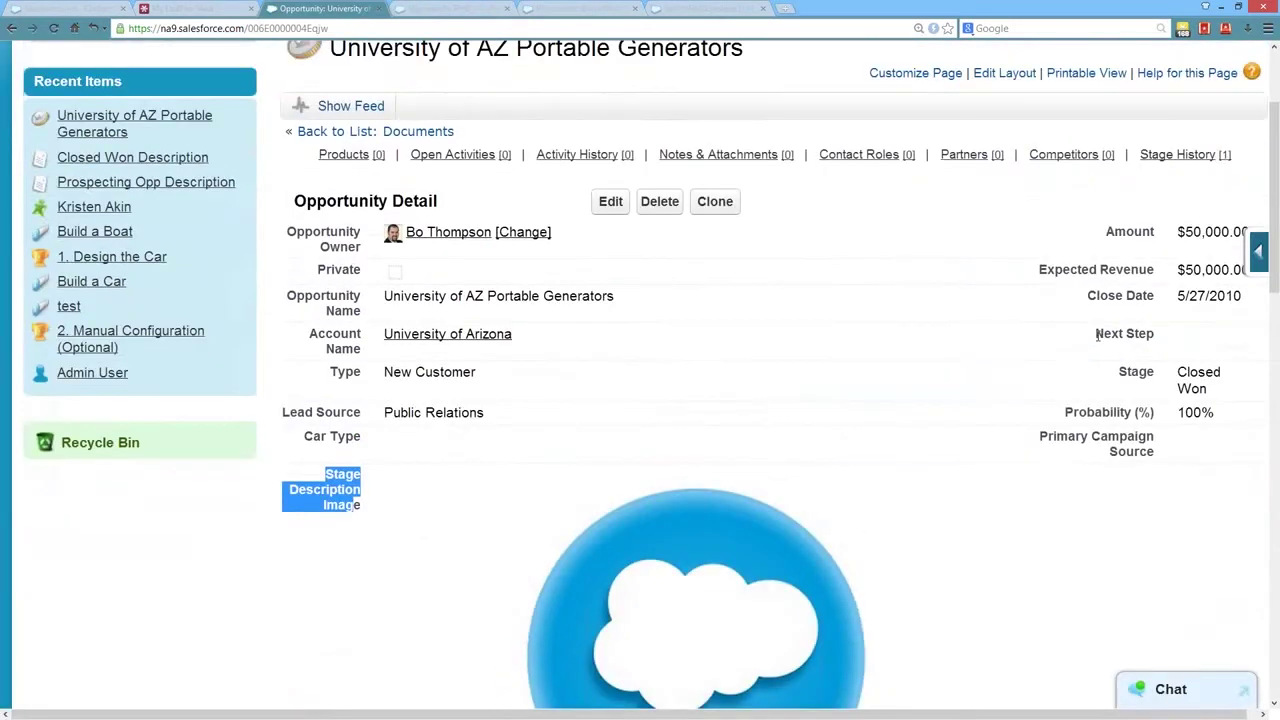
Step: Change the opportunity's Stage to Prospecting and save the record
{"action": "left_click", "coordinate": [1197, 373]}
{"action": "double_click", "coordinate": [1197, 373]}
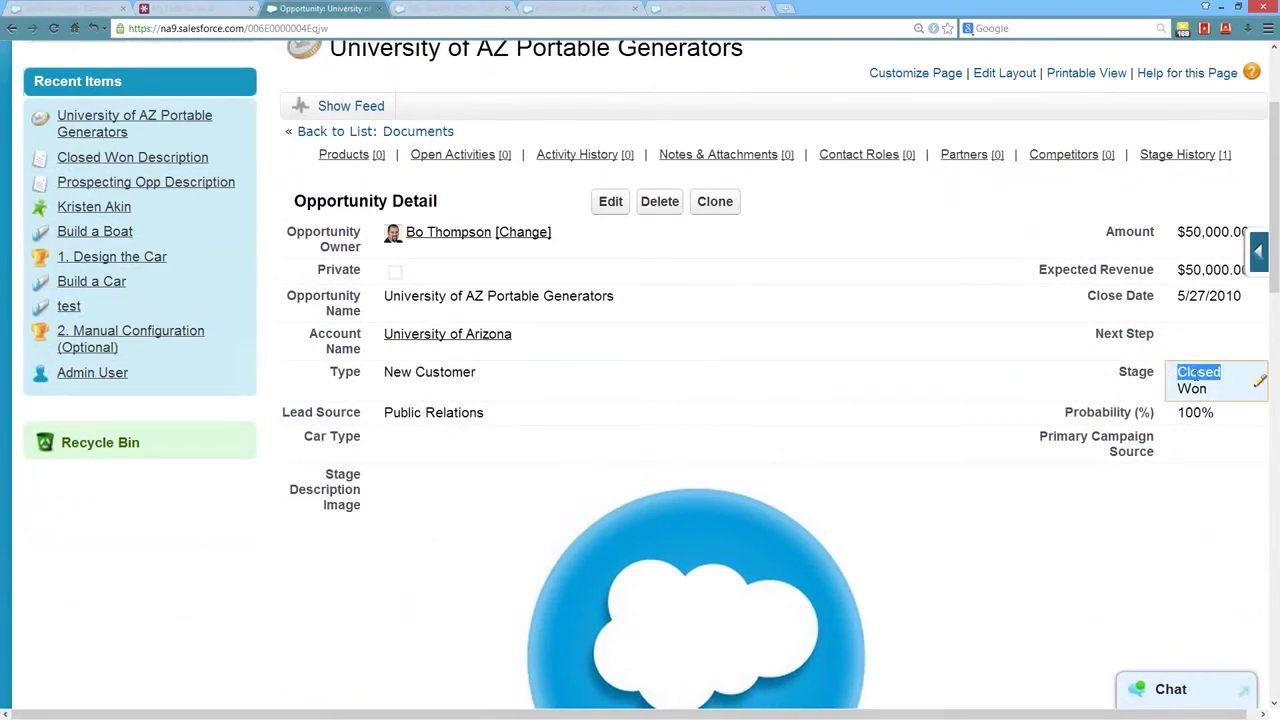
{"action": "left_click", "coordinate": [600, 245]}
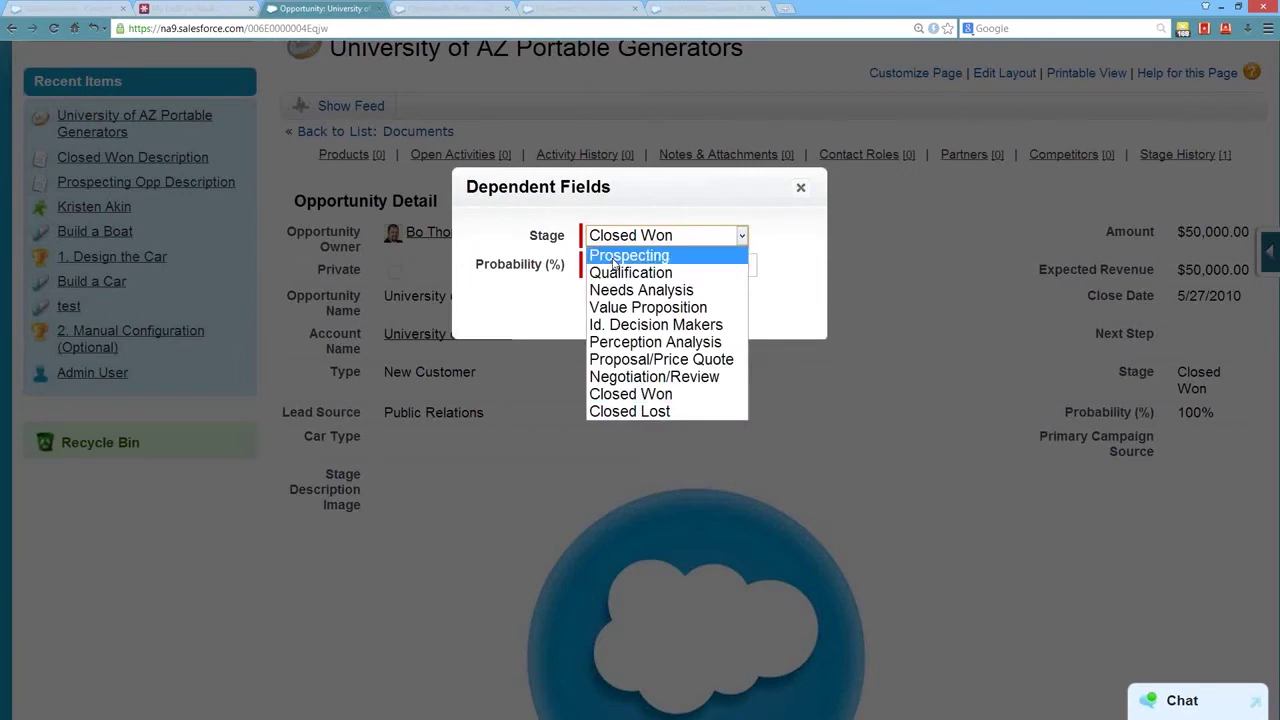
{"action": "left_click", "coordinate": [629, 255]}
{"action": "left_click", "coordinate": [612, 306]}
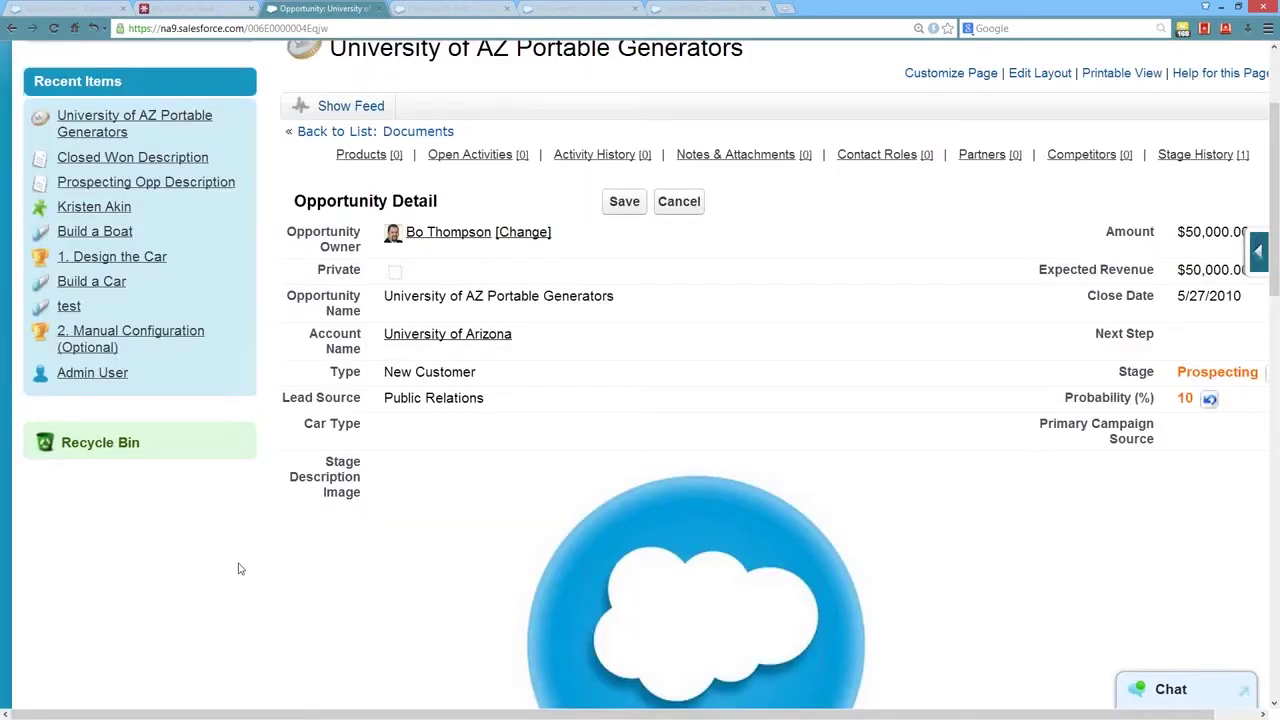
{"action": "left_click", "coordinate": [630, 203]}
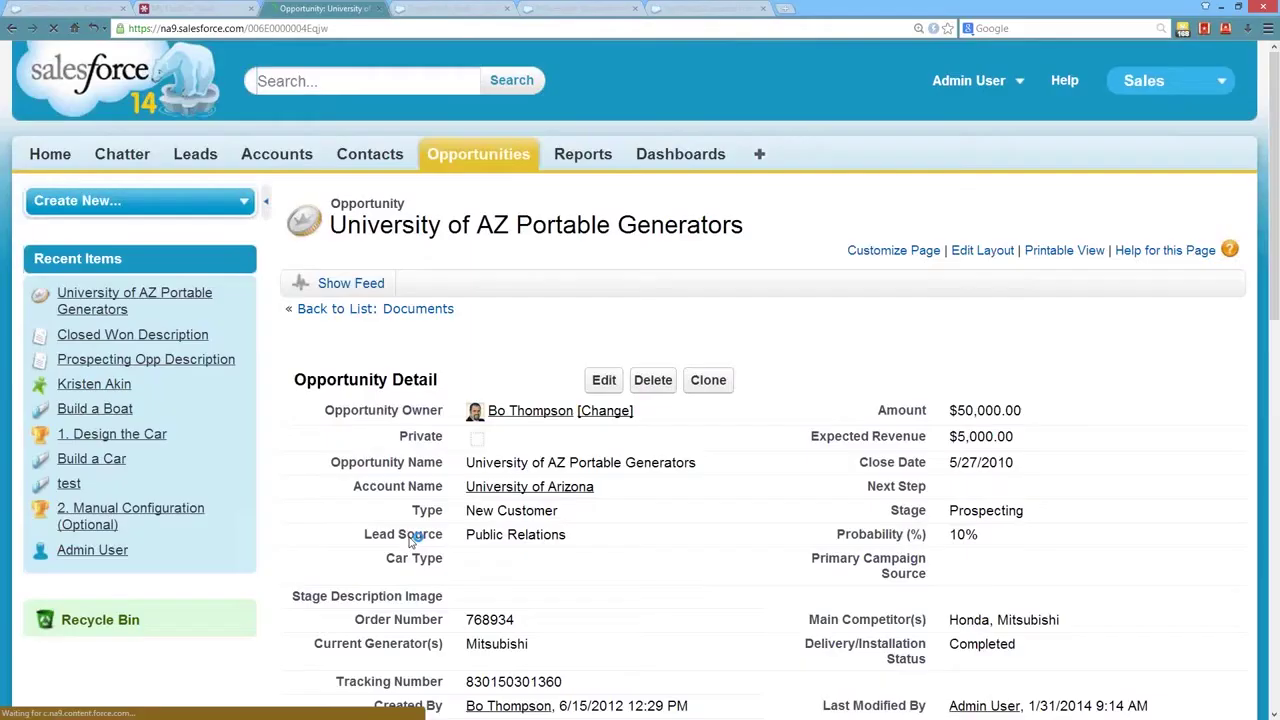
Step: Review the updated record, then go to the Shared Documents image list
{"action": "scroll", "coordinate": [470, 460], "scroll_direction": "down", "scroll_amount": 3}
{"action": "scroll", "coordinate": [470, 460], "scroll_direction": "down", "scroll_amount": 2}
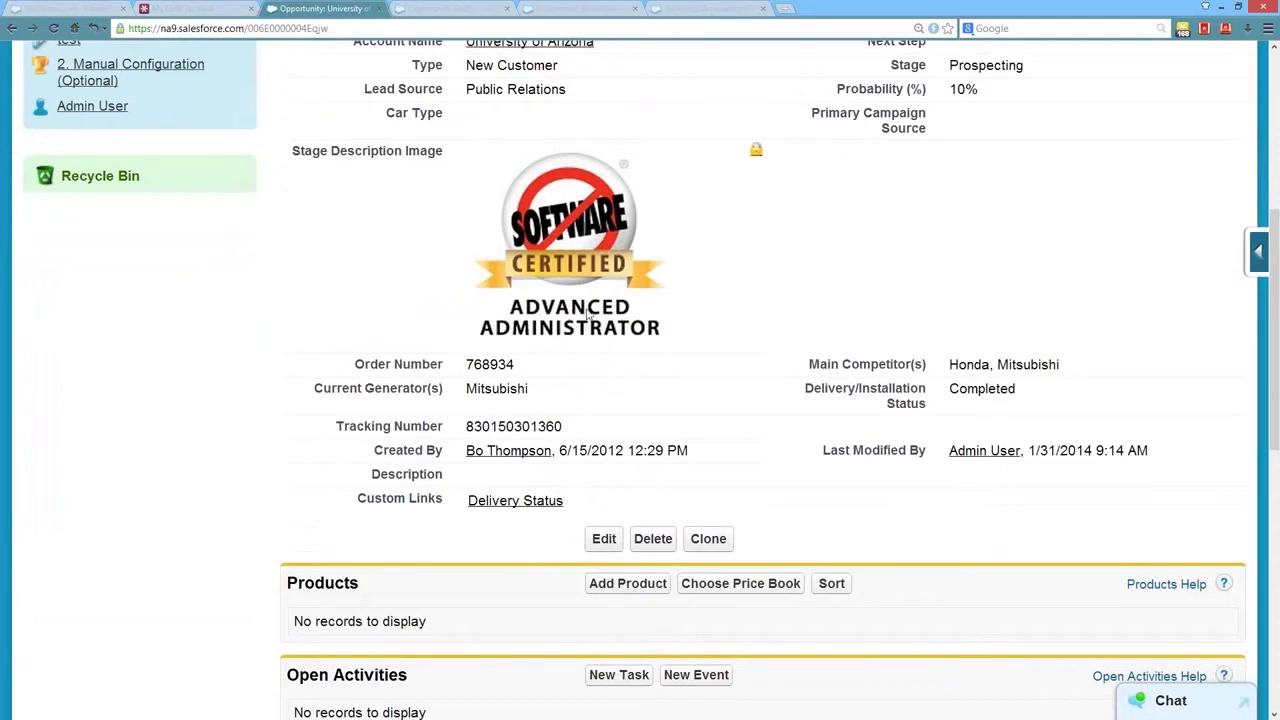
{"action": "scroll", "coordinate": [608, 215], "scroll_direction": "up", "scroll_amount": 2}
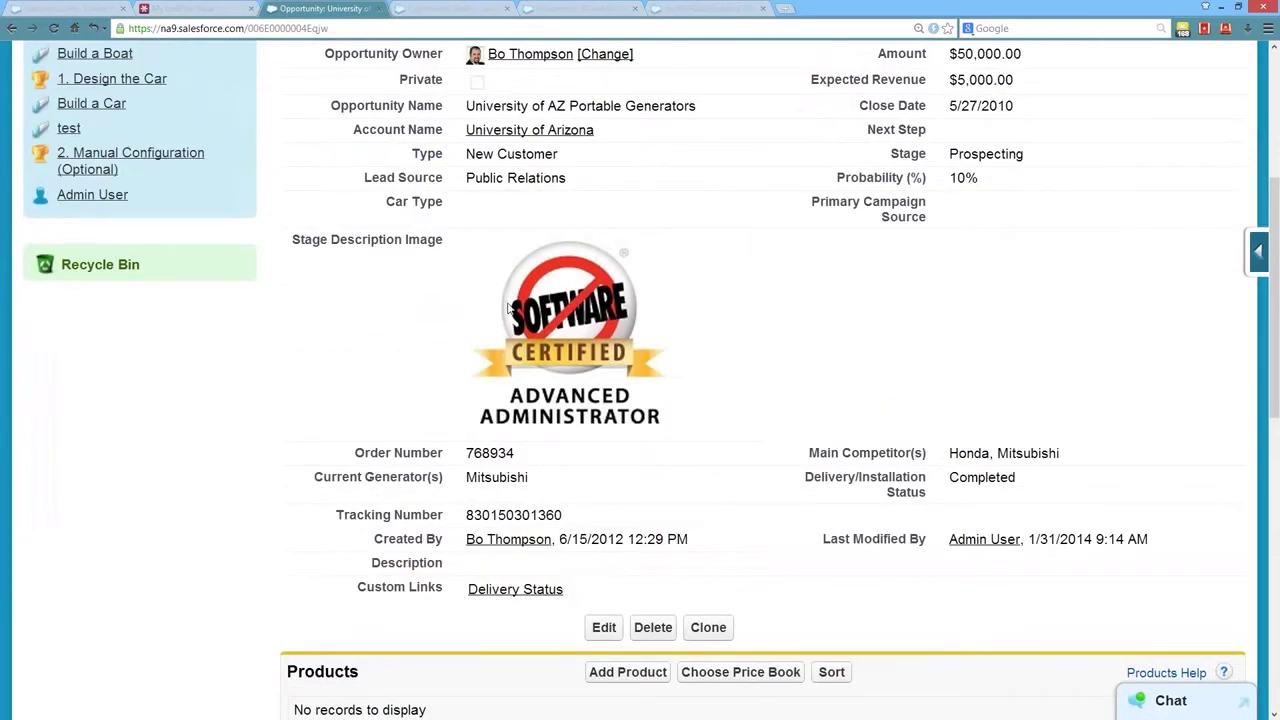
{"action": "scroll", "coordinate": [898, 387], "scroll_direction": "up", "scroll_amount": 2}
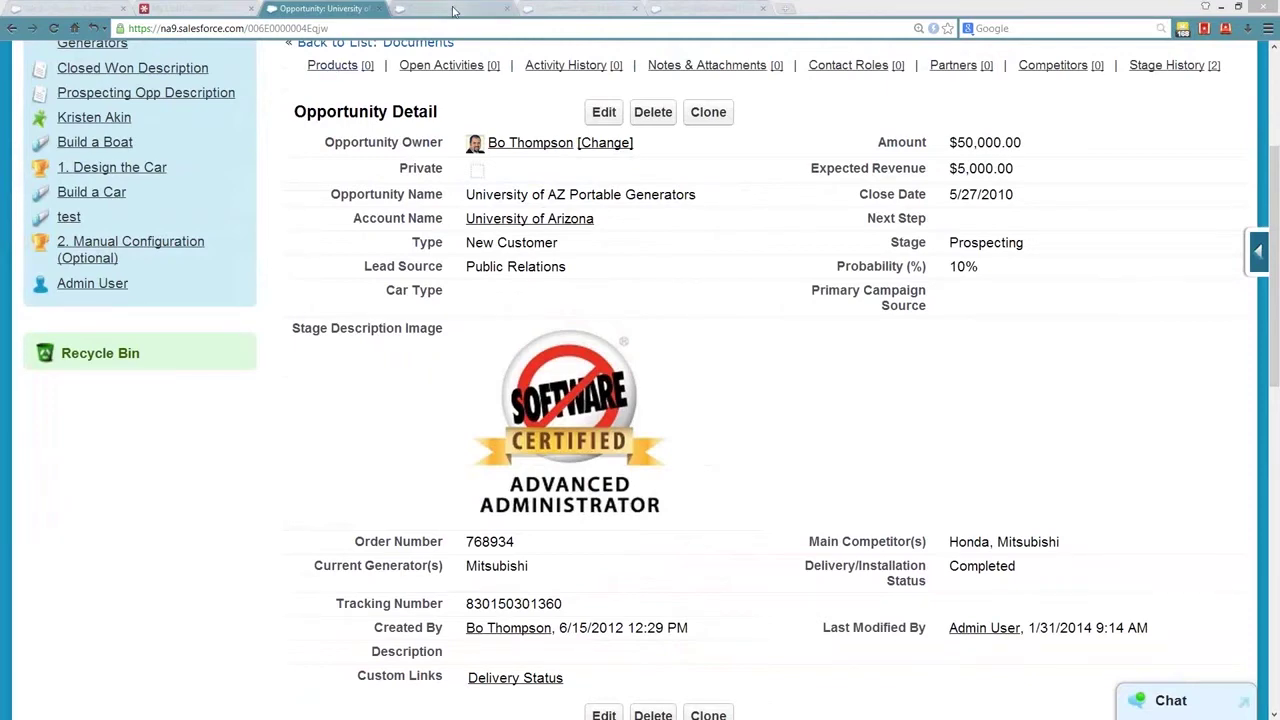
{"action": "left_click", "coordinate": [535, 9]}
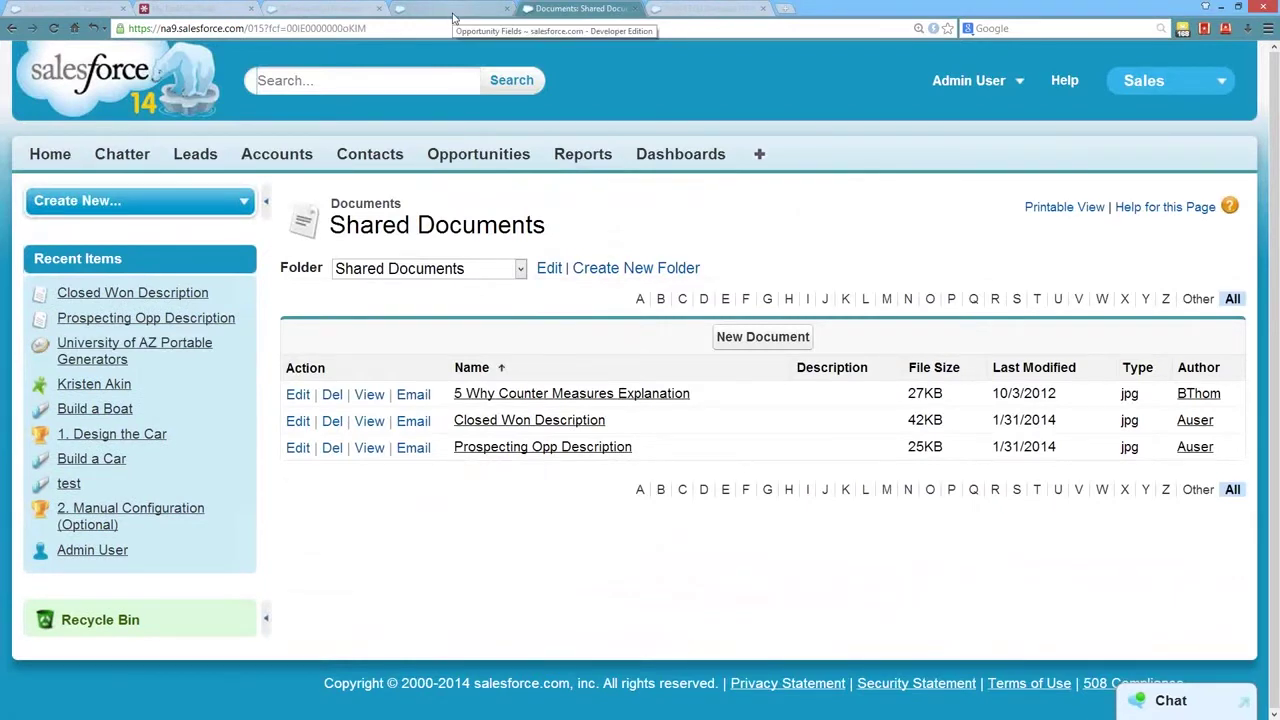
{"action": "left_click", "coordinate": [310, 8]}
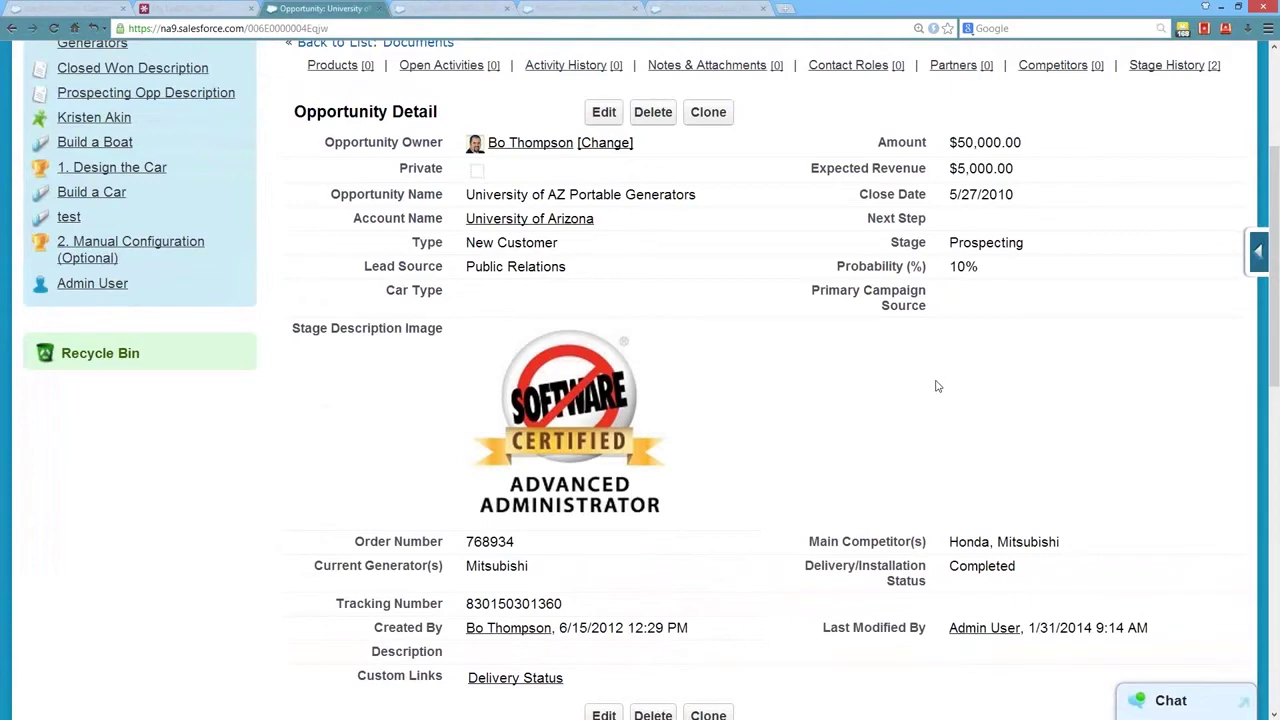
{"action": "scroll", "coordinate": [937, 386], "scroll_direction": "up", "scroll_amount": 3}
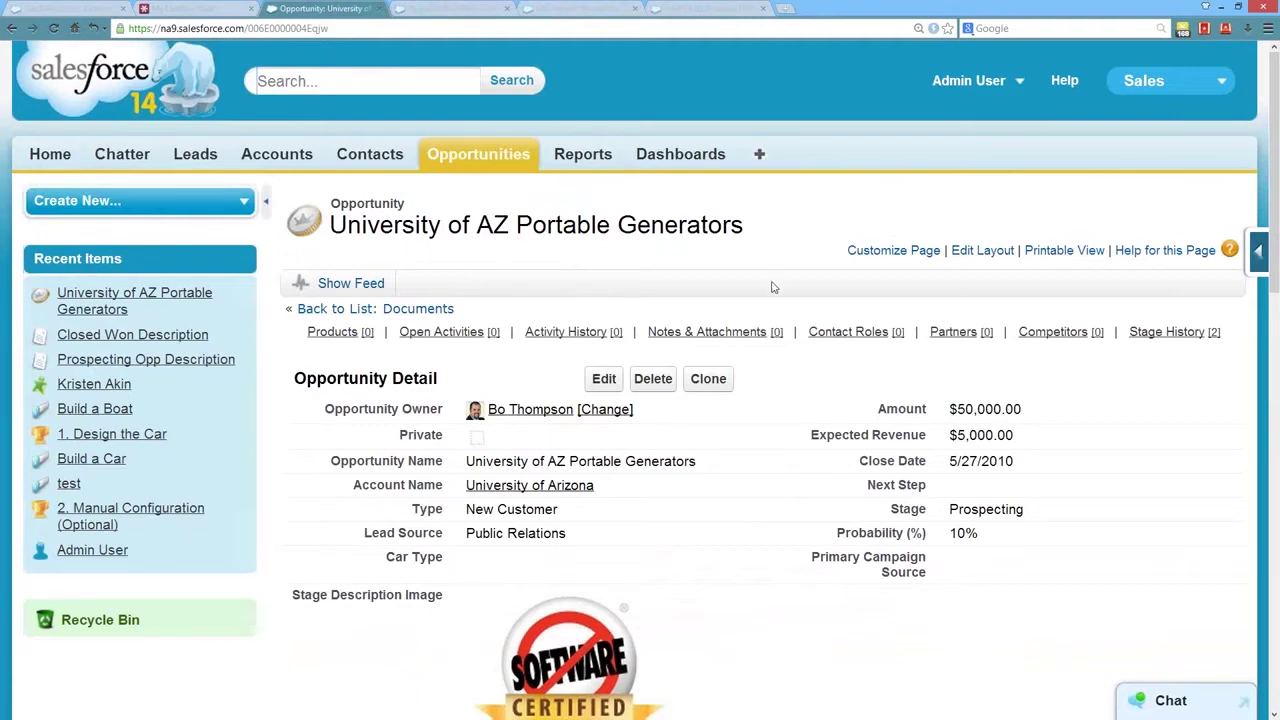
{"action": "scroll", "coordinate": [785, 304], "scroll_direction": "down", "scroll_amount": 1}
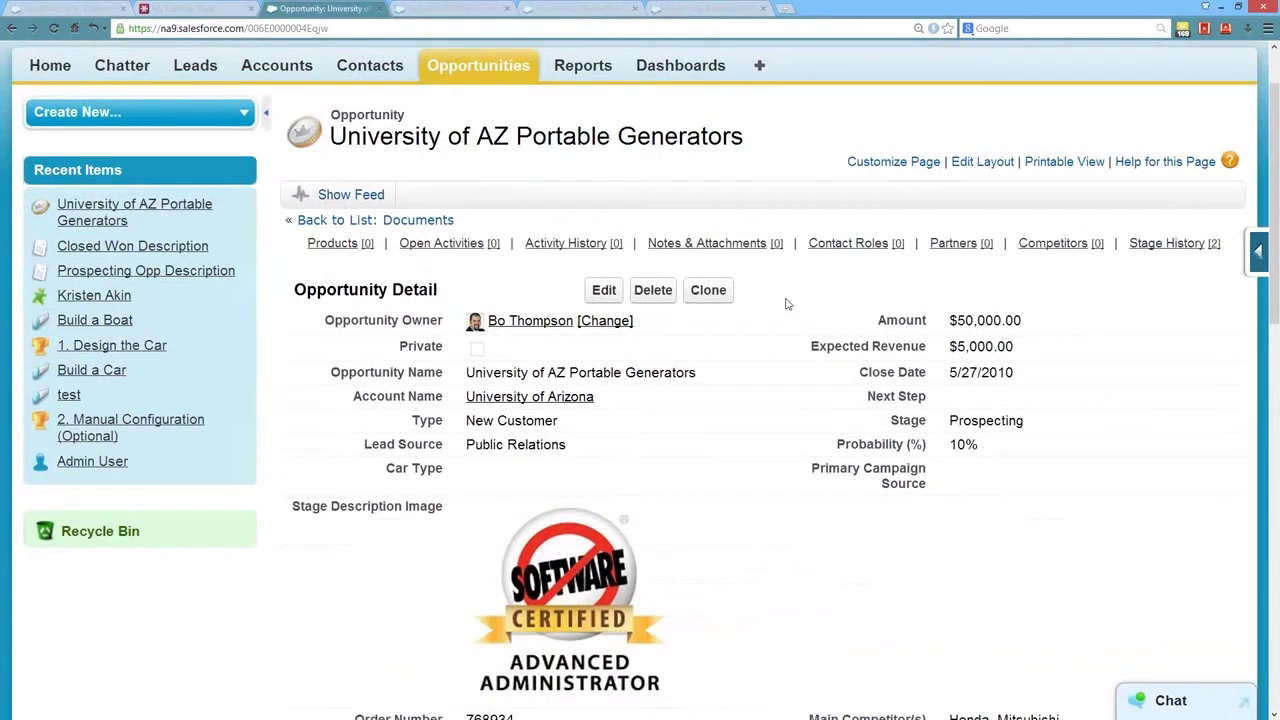
Step: Start a new Opportunity custom field of type Formula
{"action": "mouse_move", "coordinate": [1258, 254]}
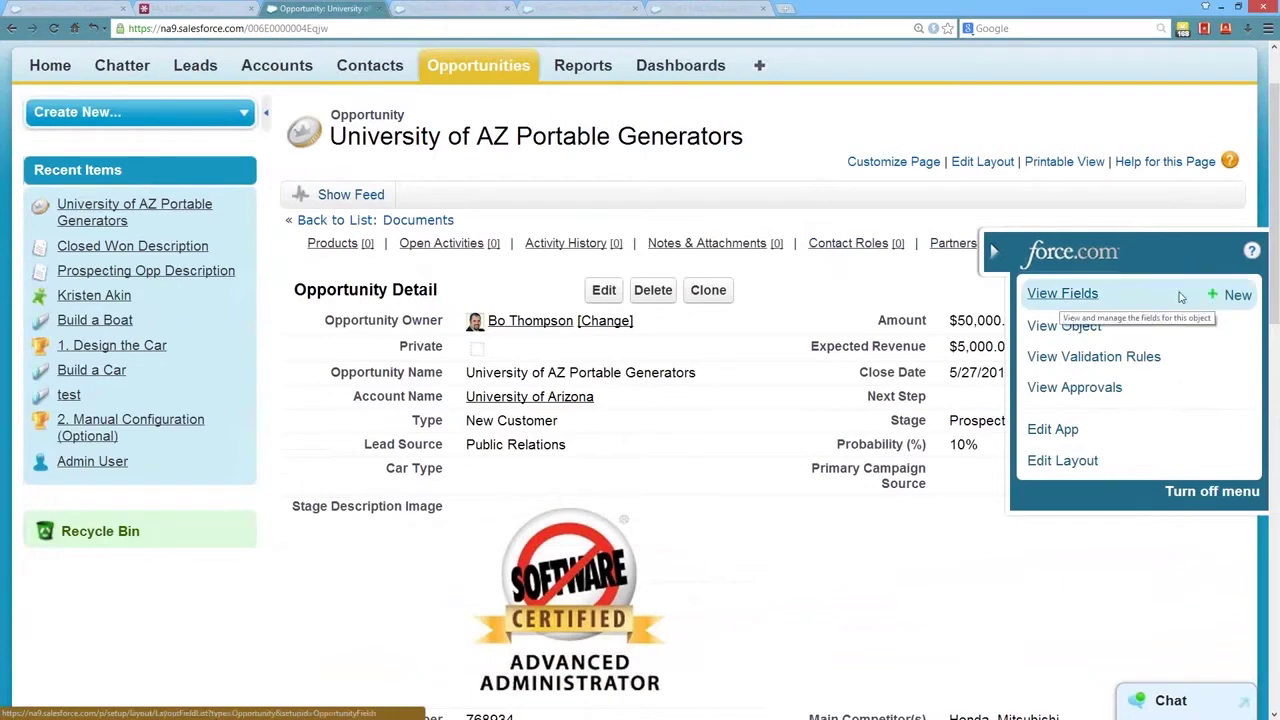
{"action": "left_click", "coordinate": [1240, 295]}
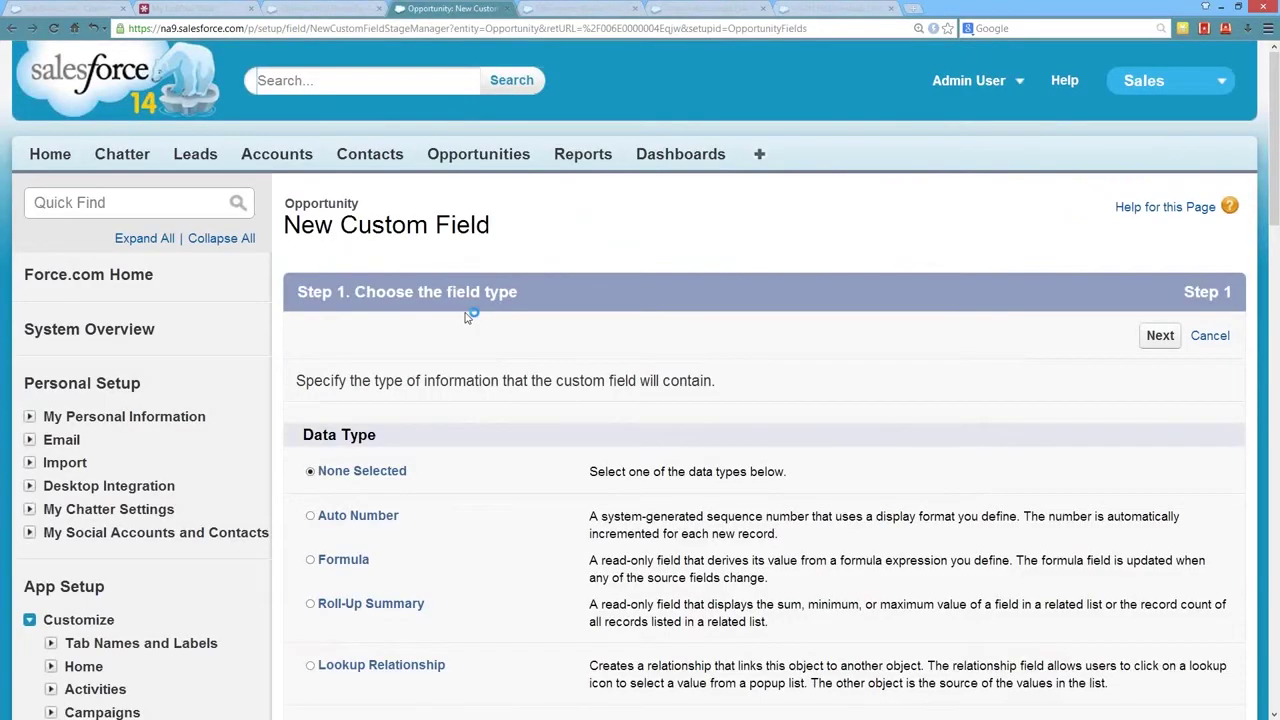
{"action": "scroll", "coordinate": [374, 410], "scroll_direction": "down", "scroll_amount": 1}
{"action": "scroll", "coordinate": [374, 410], "scroll_direction": "down", "scroll_amount": 1}
{"action": "left_click", "coordinate": [343, 382]}
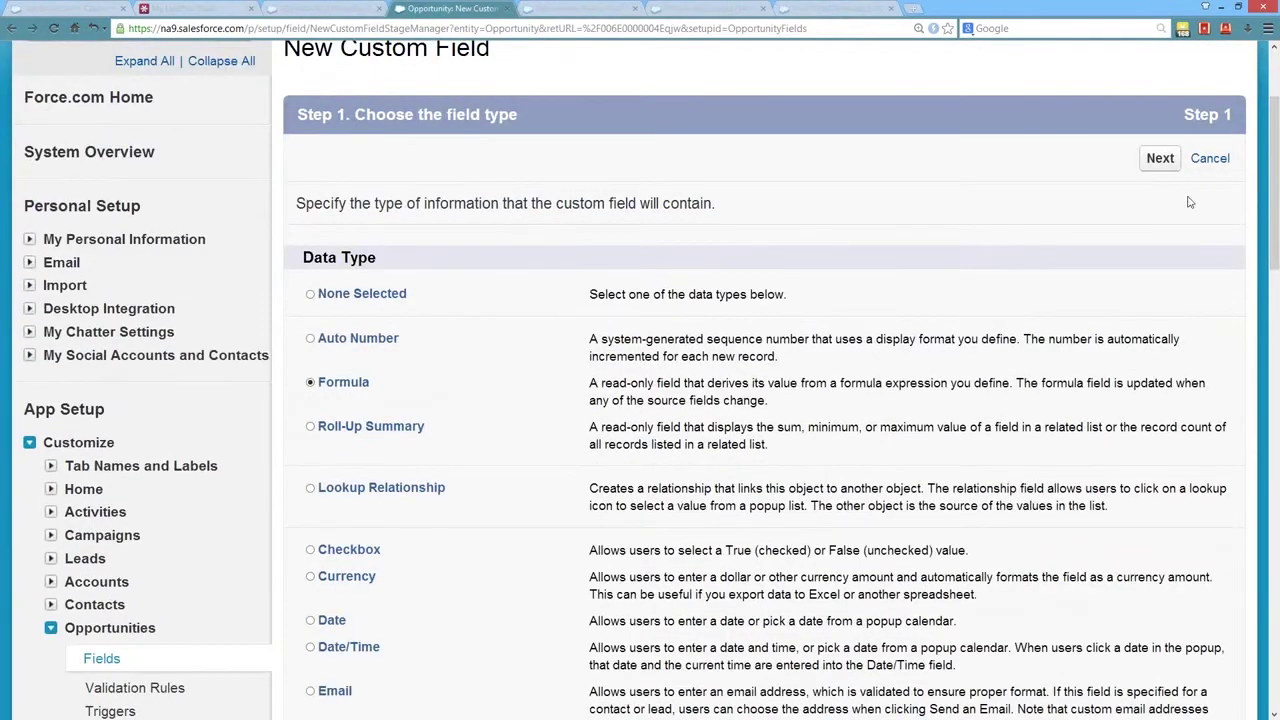
{"action": "left_click", "coordinate": [1160, 158]}
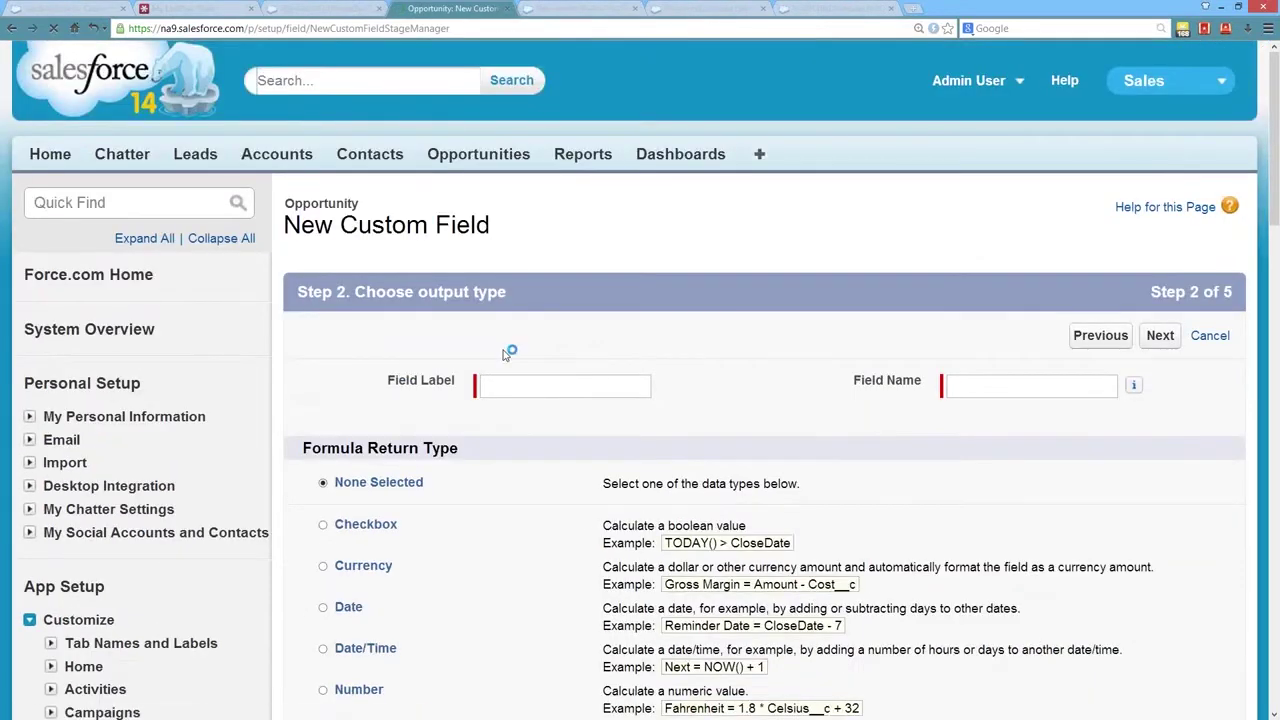
Step: Label the field 'Log a Task' with a Text return type and continue to formula entry
{"action": "left_click", "coordinate": [536, 396]}
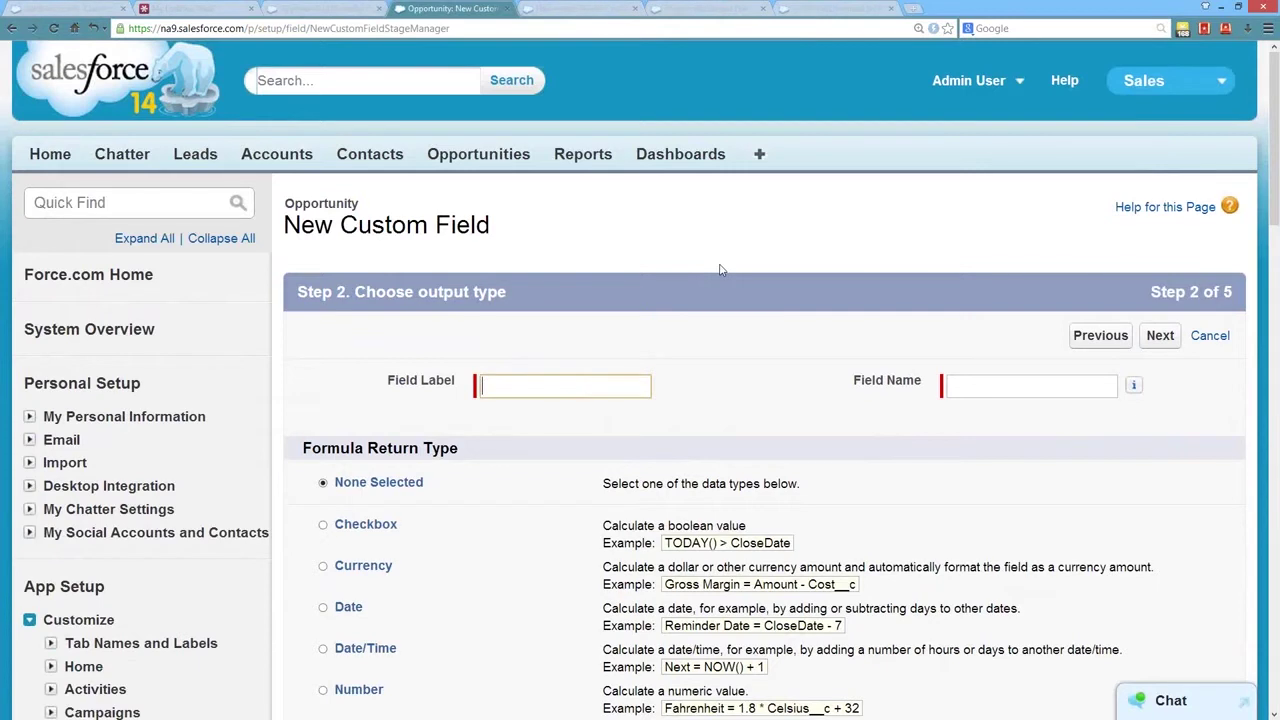
{"action": "type", "text": "Log a Ca"}
{"action": "key", "text": "BackSpace"}
{"action": "key", "text": "BackSpace"}
{"action": "key", "text": "BackSpace"}
{"action": "key", "text": "BackSpace"}
{"action": "key", "text": "BackSpace"}
{"action": "key", "text": "BackSpace"}
{"action": "key", "text": "BackSpace"}
{"action": "key", "text": "BackSpace"}
{"action": "type", "text": "Lo"}
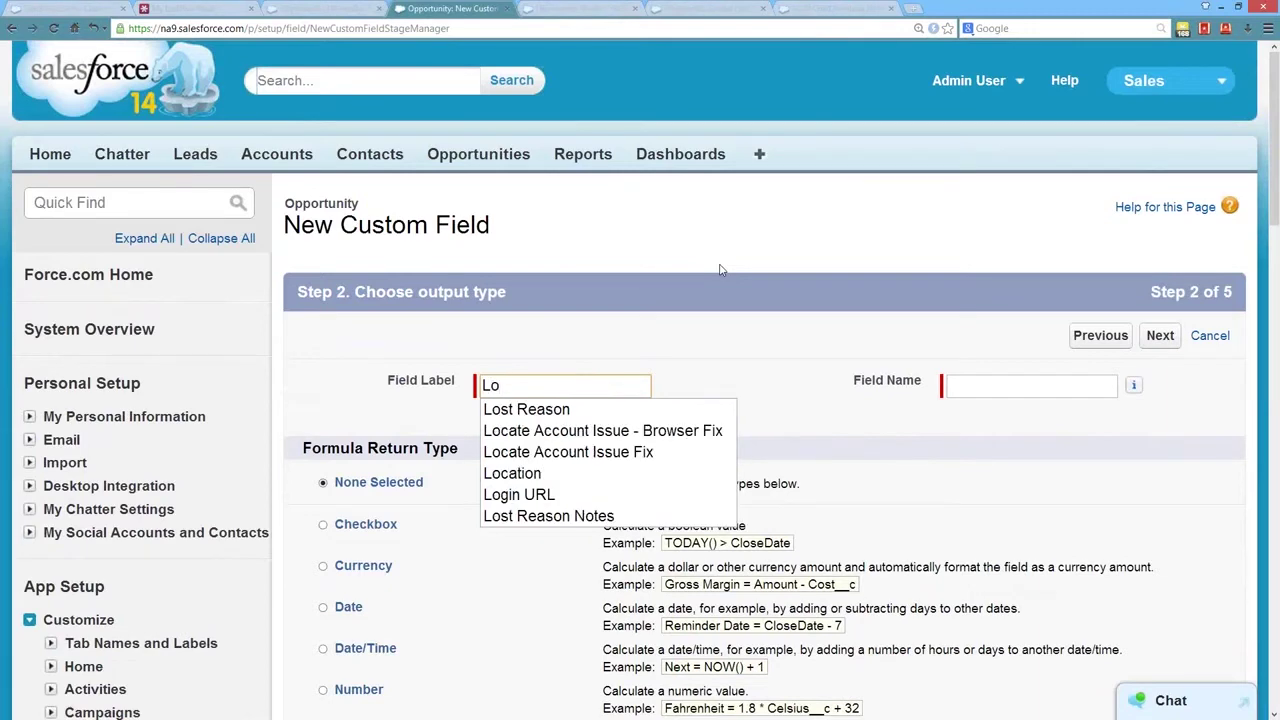
{"action": "type", "text": "g a Ta"}
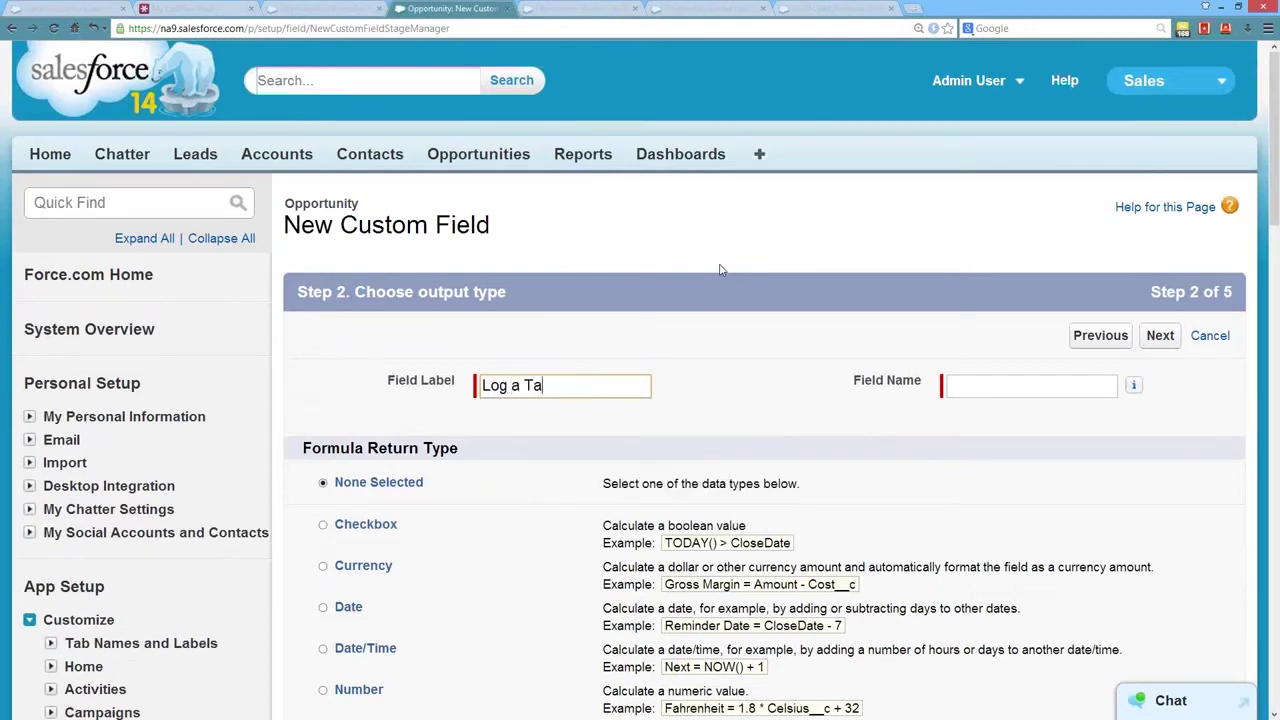
{"action": "type", "text": "sk"}
{"action": "key", "text": "Tab"}
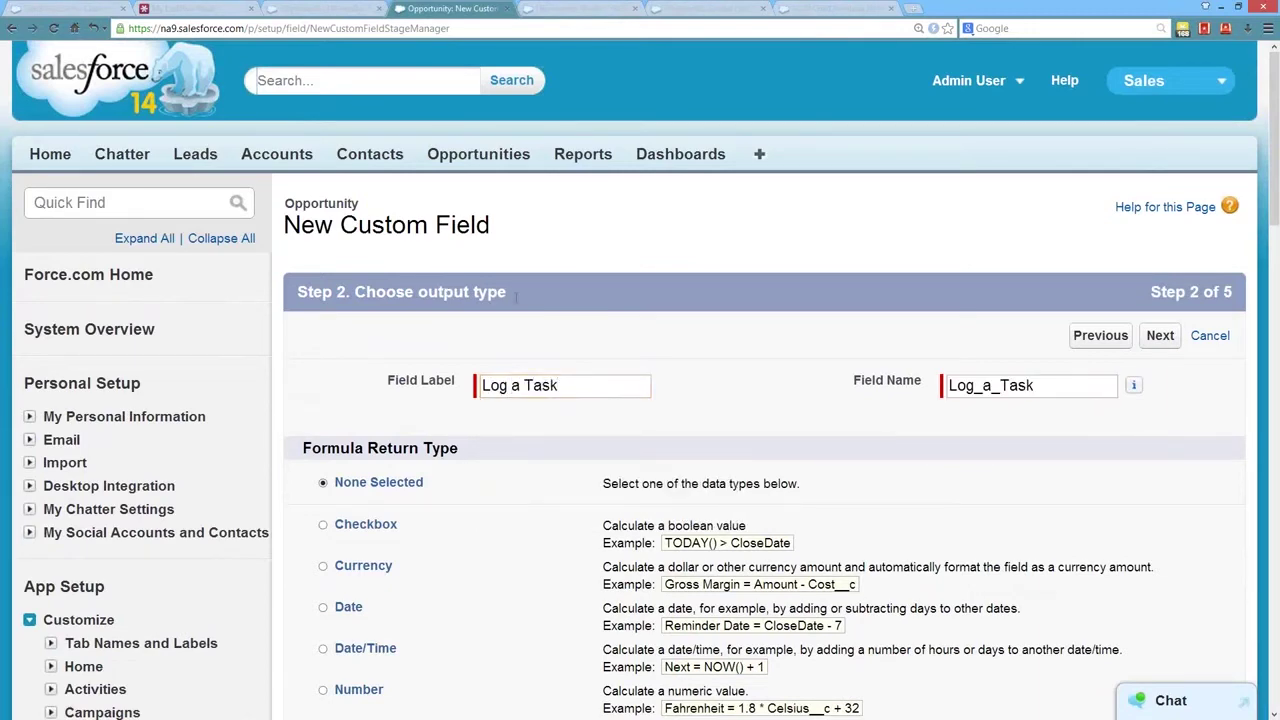
{"action": "scroll", "coordinate": [423, 462], "scroll_direction": "down", "scroll_amount": 3}
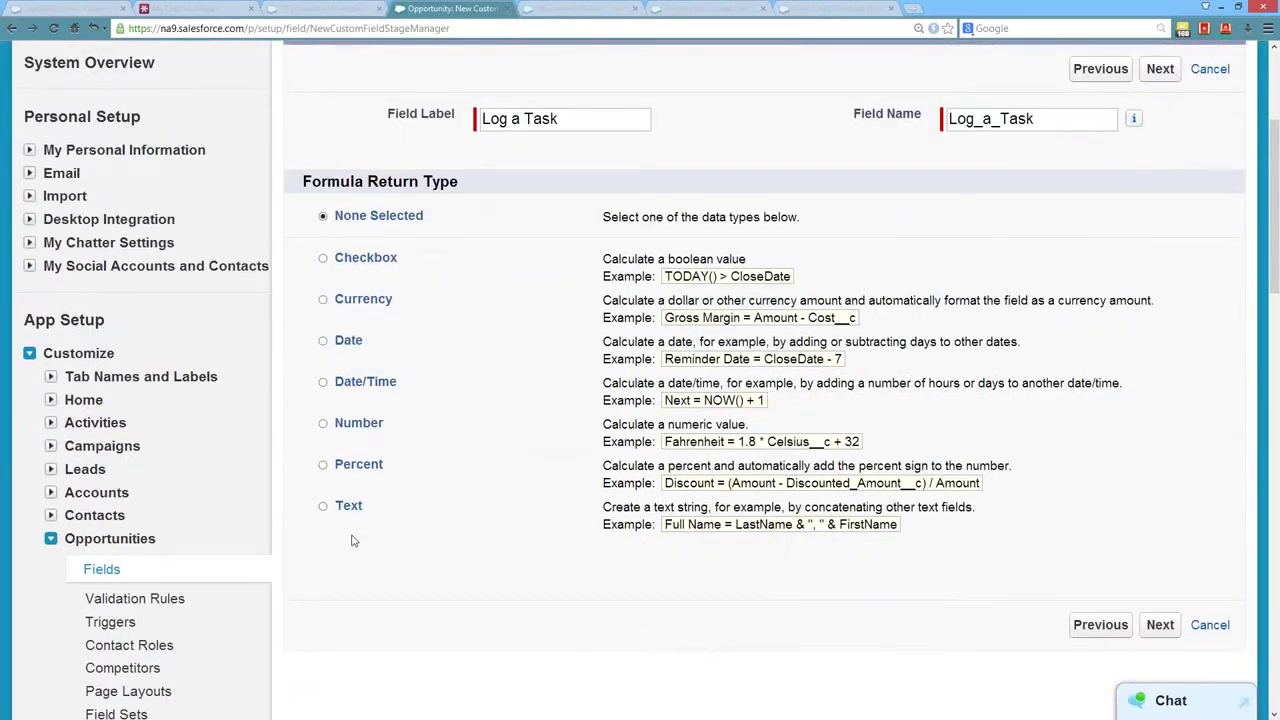
{"action": "left_click", "coordinate": [323, 506]}
{"action": "scroll", "coordinate": [560, 507], "scroll_direction": "down", "scroll_amount": 2}
{"action": "left_click", "coordinate": [1160, 447]}
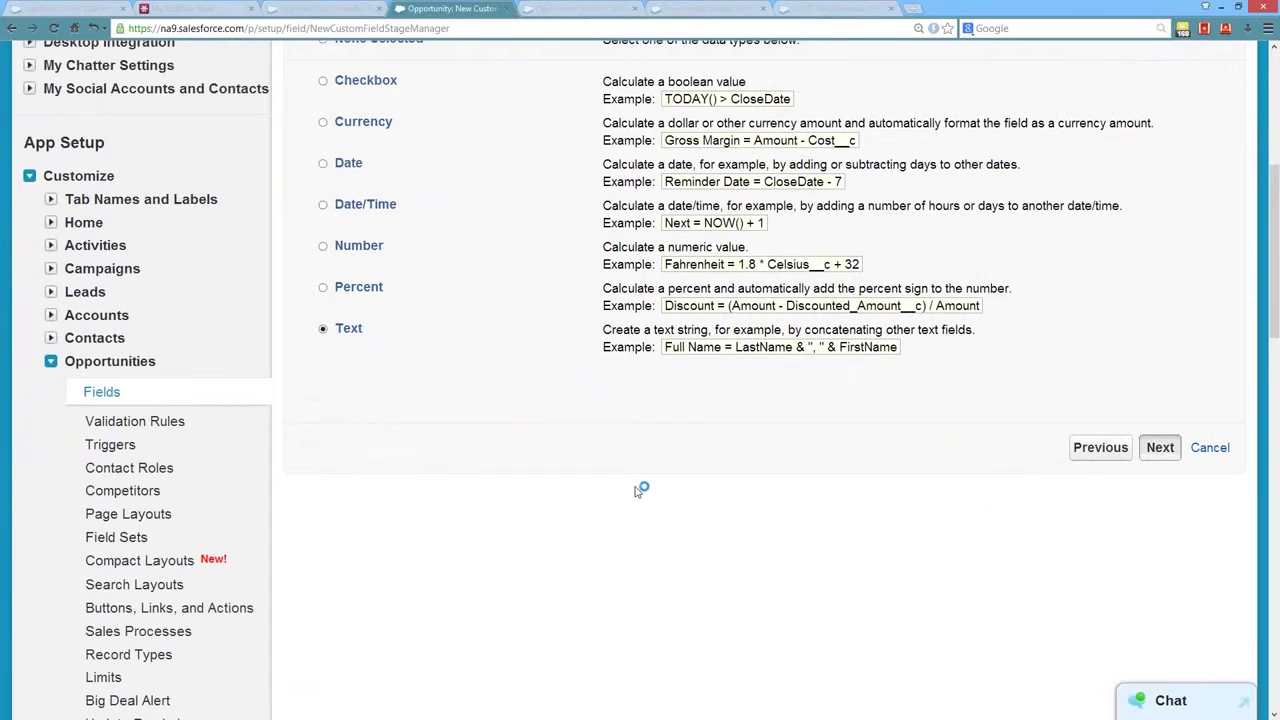
Step: Place the caret in the empty formula box, then go to the Opportunity Fields page
{"action": "scroll", "coordinate": [560, 491], "scroll_direction": "down", "scroll_amount": 5}
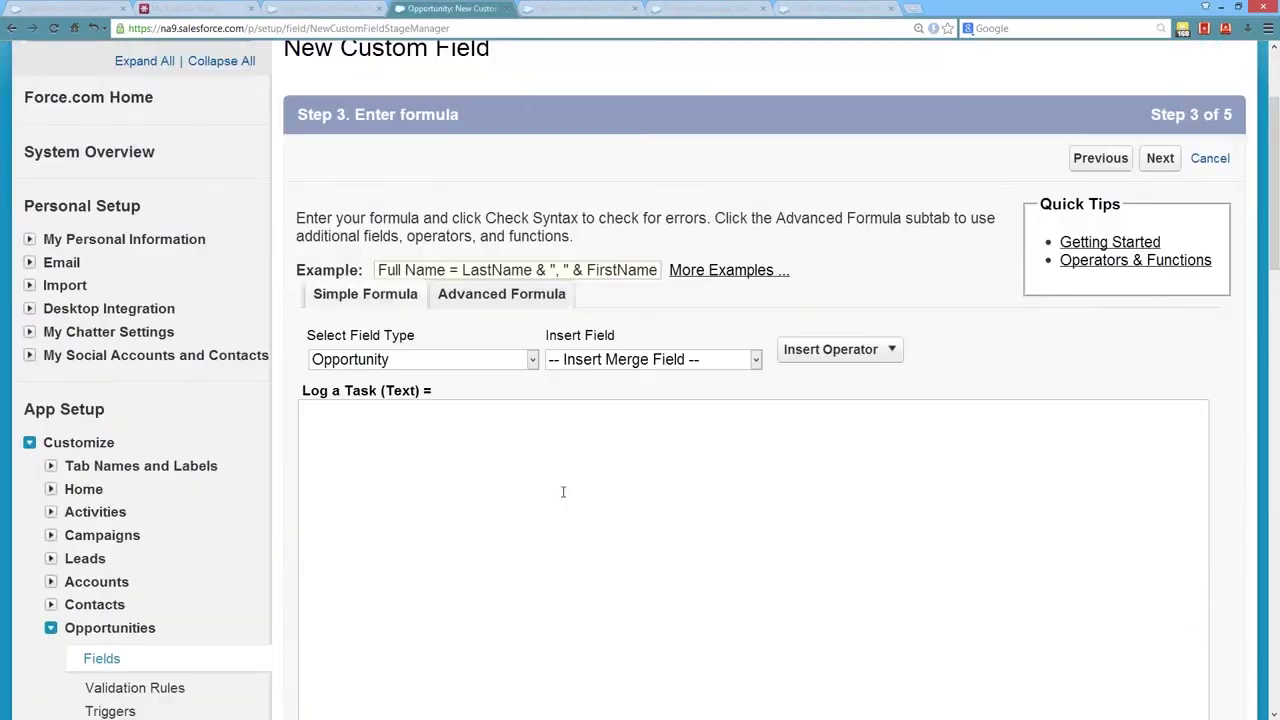
{"action": "left_click", "coordinate": [449, 334]}
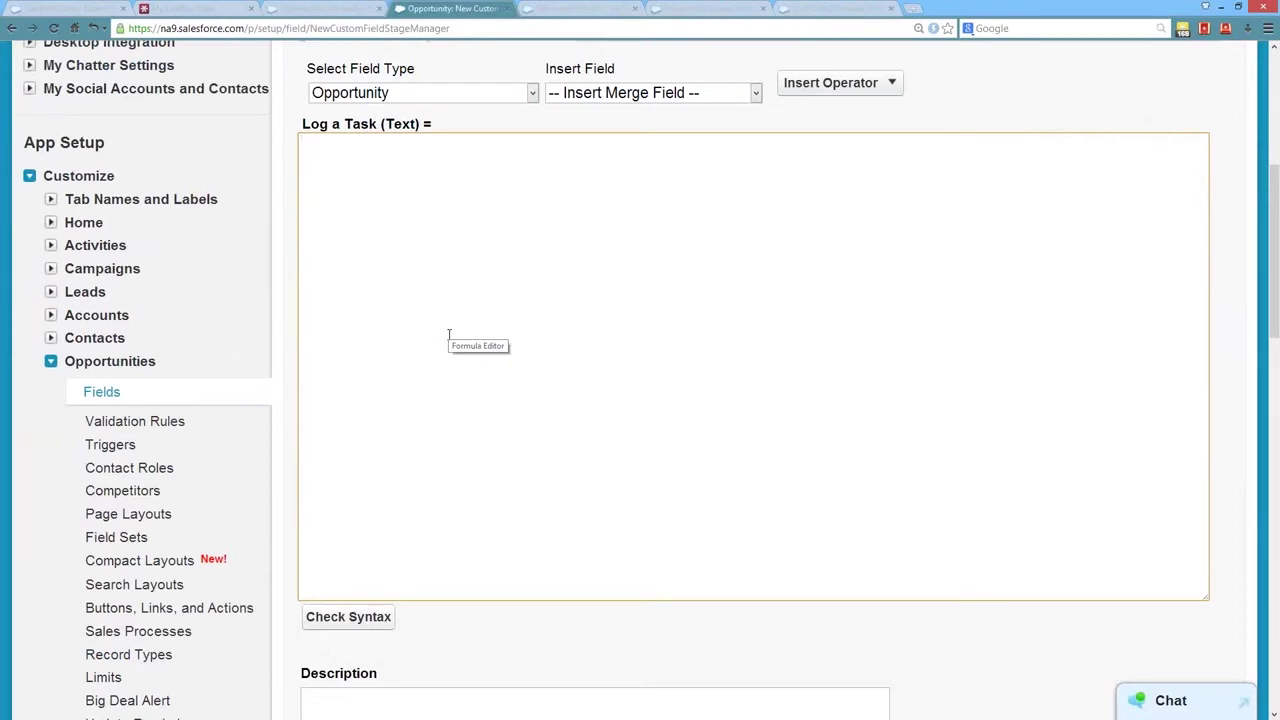
{"action": "left_click", "coordinate": [593, 9]}
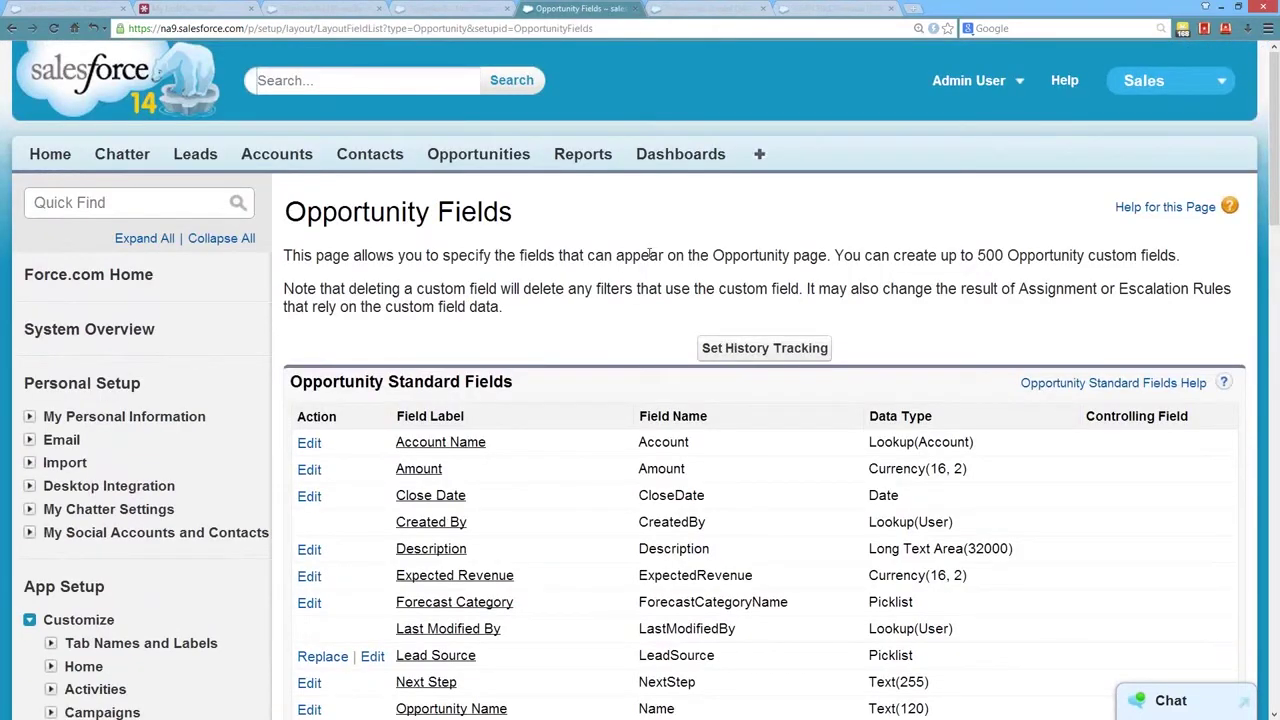
Step: Start a new document in Shared Documents and pick the Log A Call.png file
{"action": "scroll", "coordinate": [640, 260], "scroll_direction": "down", "scroll_amount": 1}
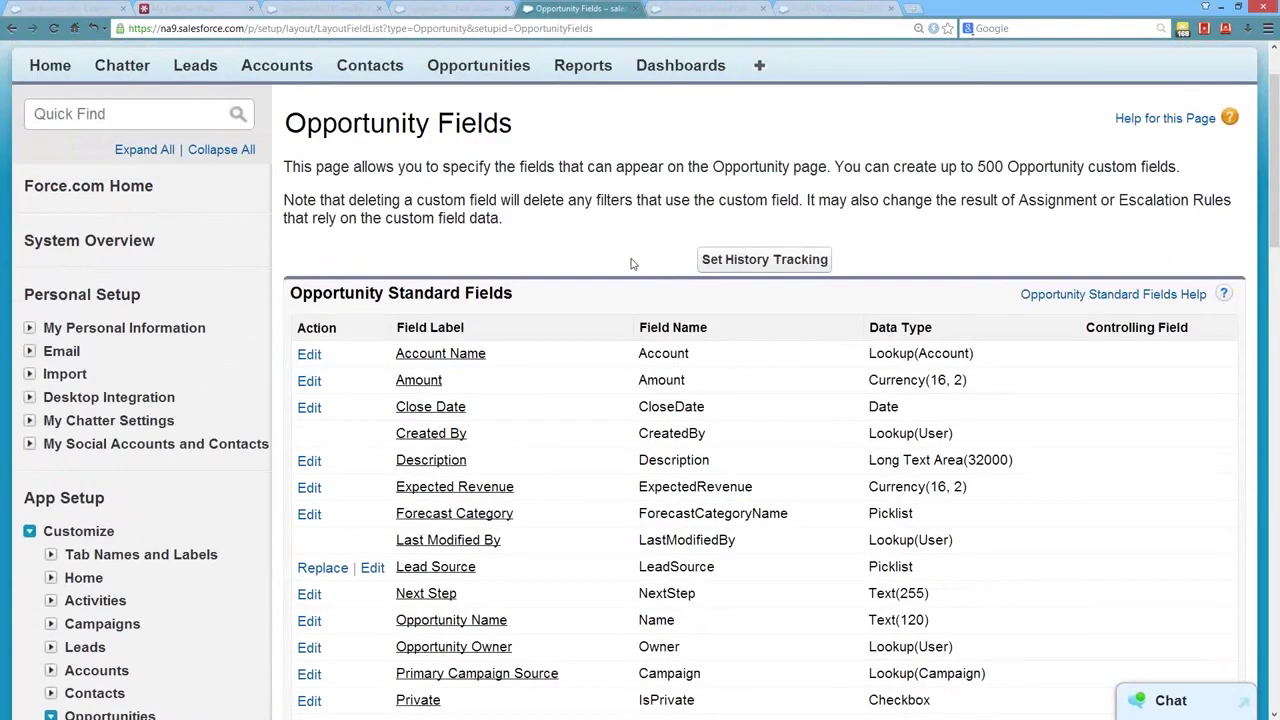
{"action": "left_click", "coordinate": [748, 9]}
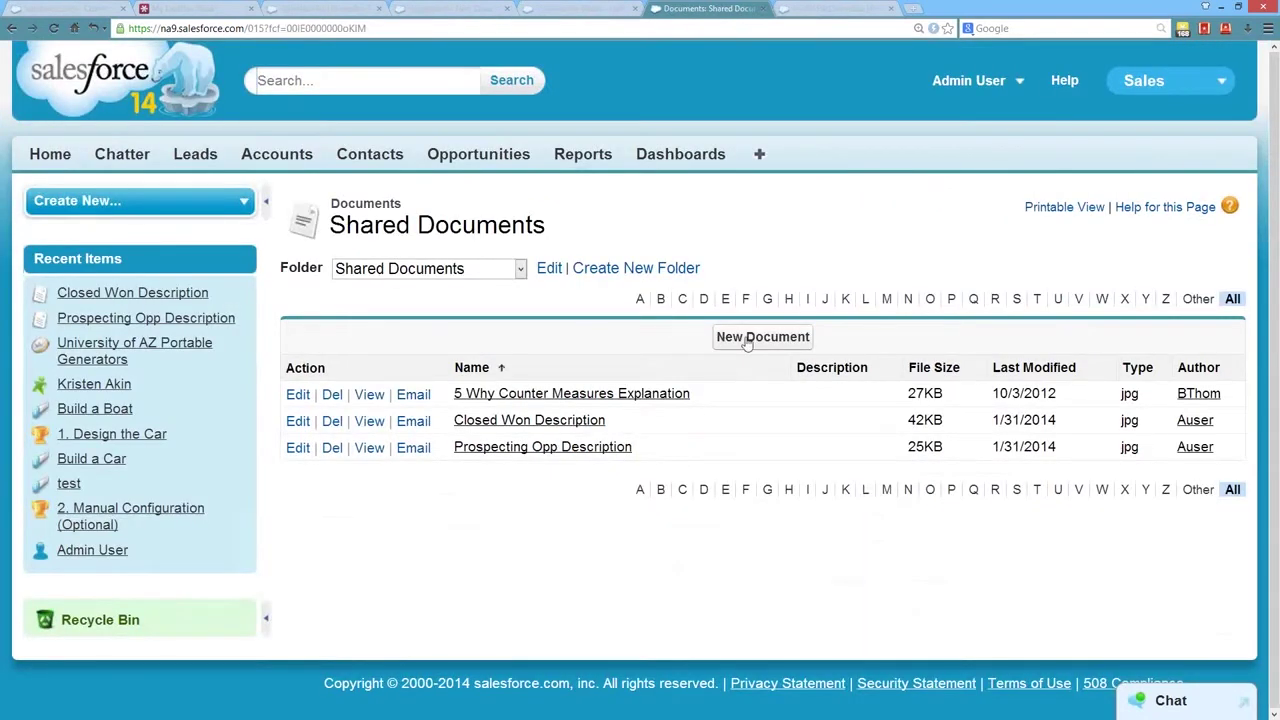
{"action": "left_click", "coordinate": [746, 338]}
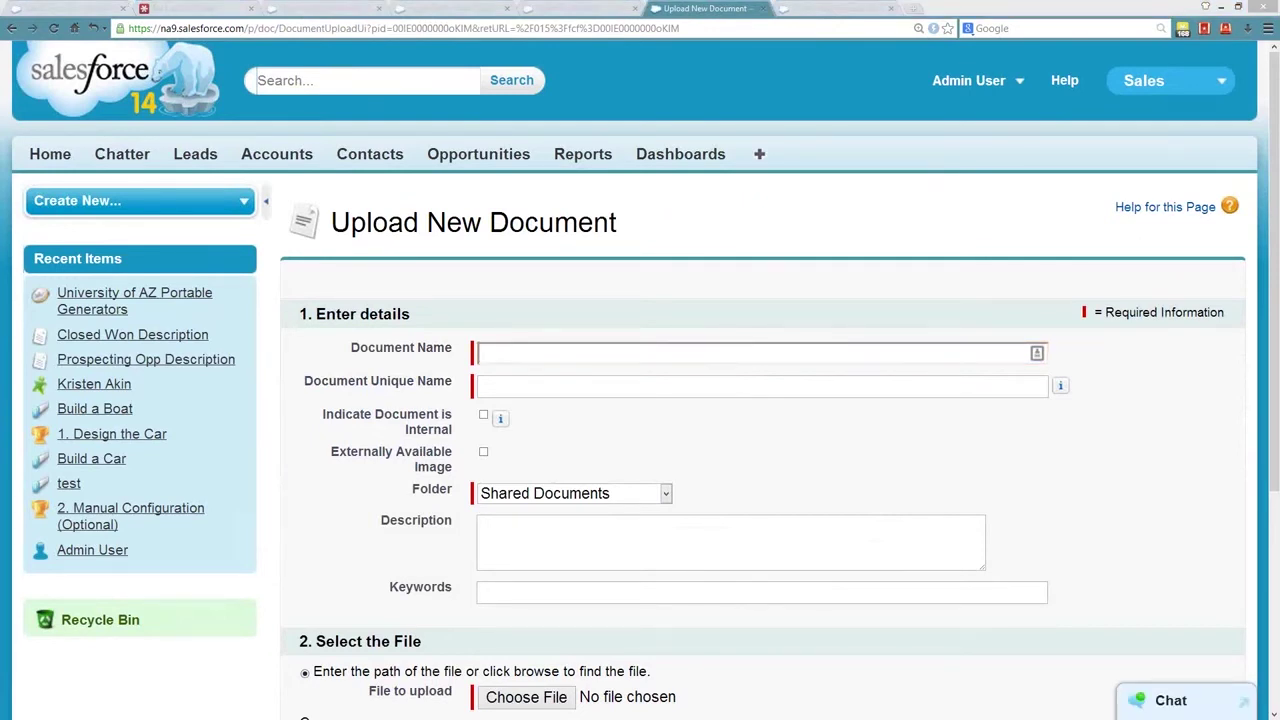
{"action": "key", "text": "alt+Tab"}
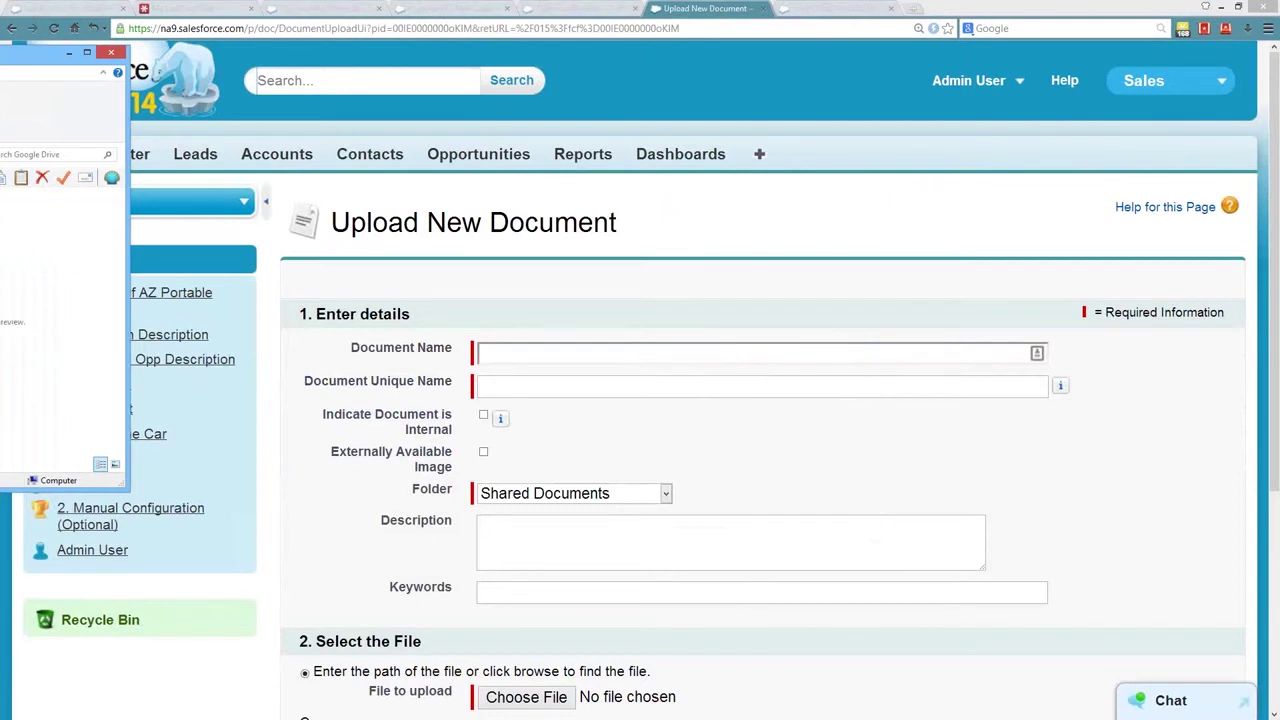
{"action": "key", "text": "alt+Tab"}
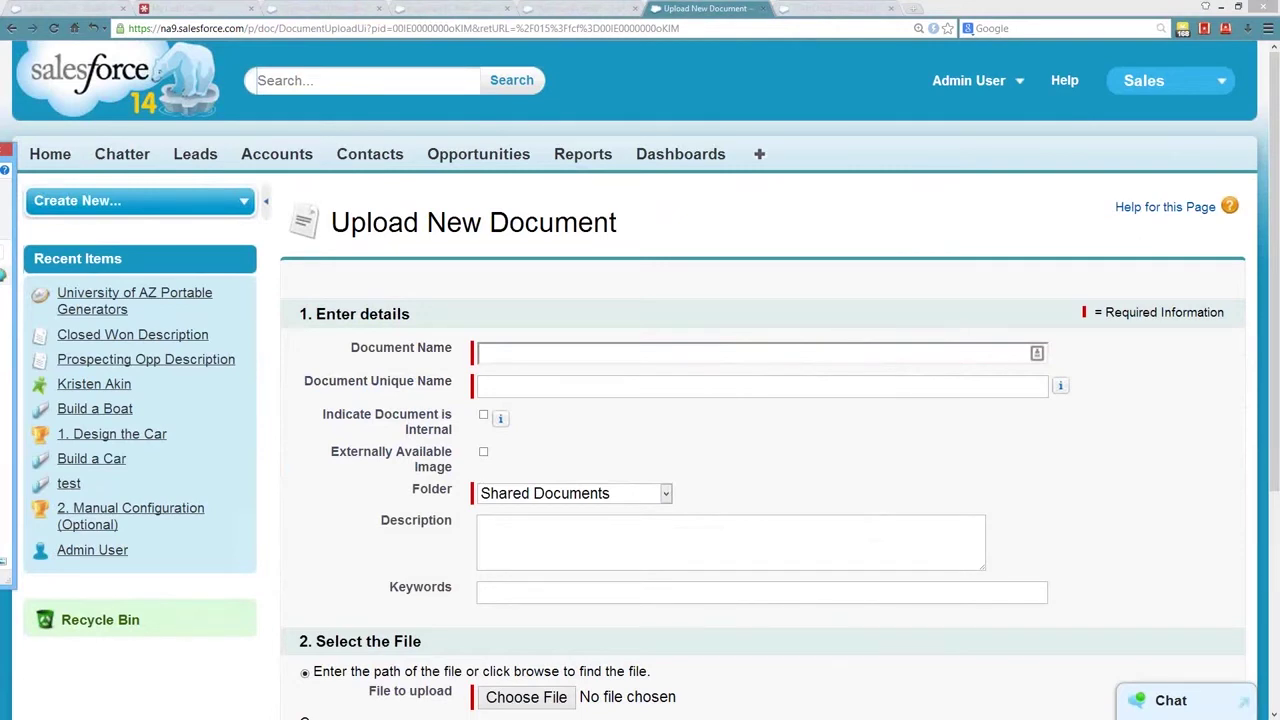
{"action": "key", "text": "alt+Tab"}
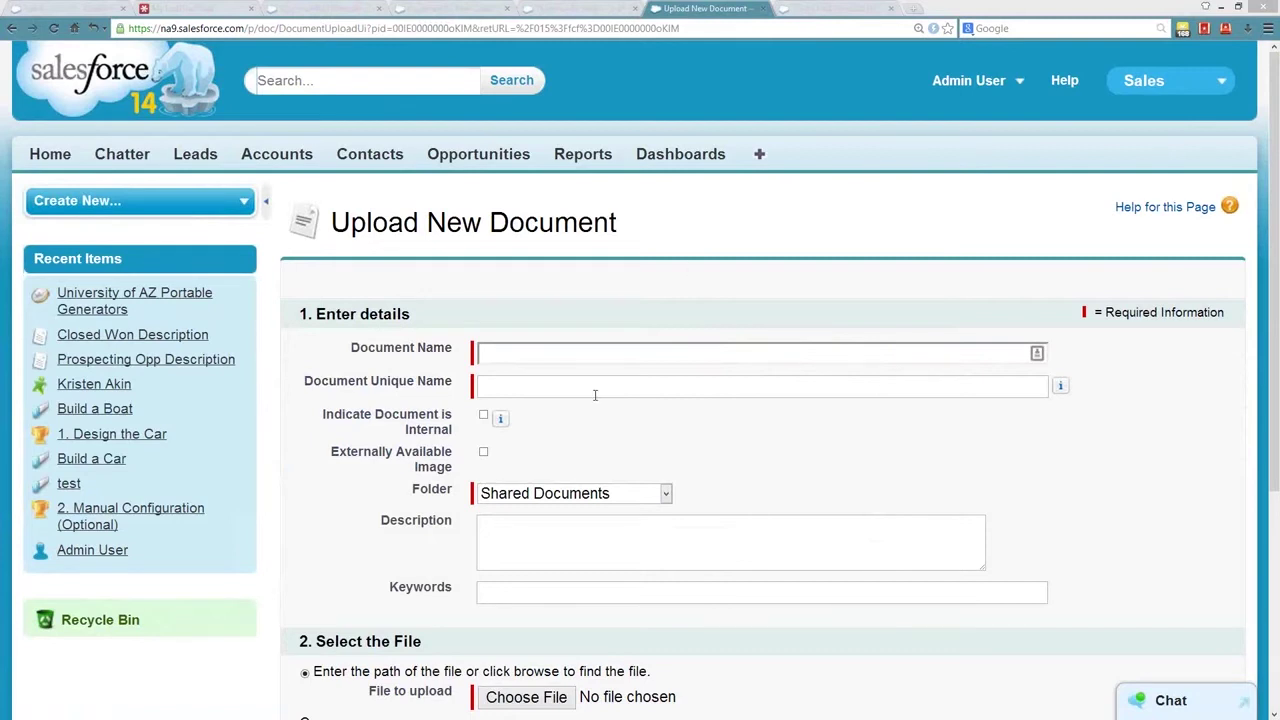
Step: Name the document 'Log a Call', mark it an externally available image, and save it
{"action": "left_click", "coordinate": [592, 354]}
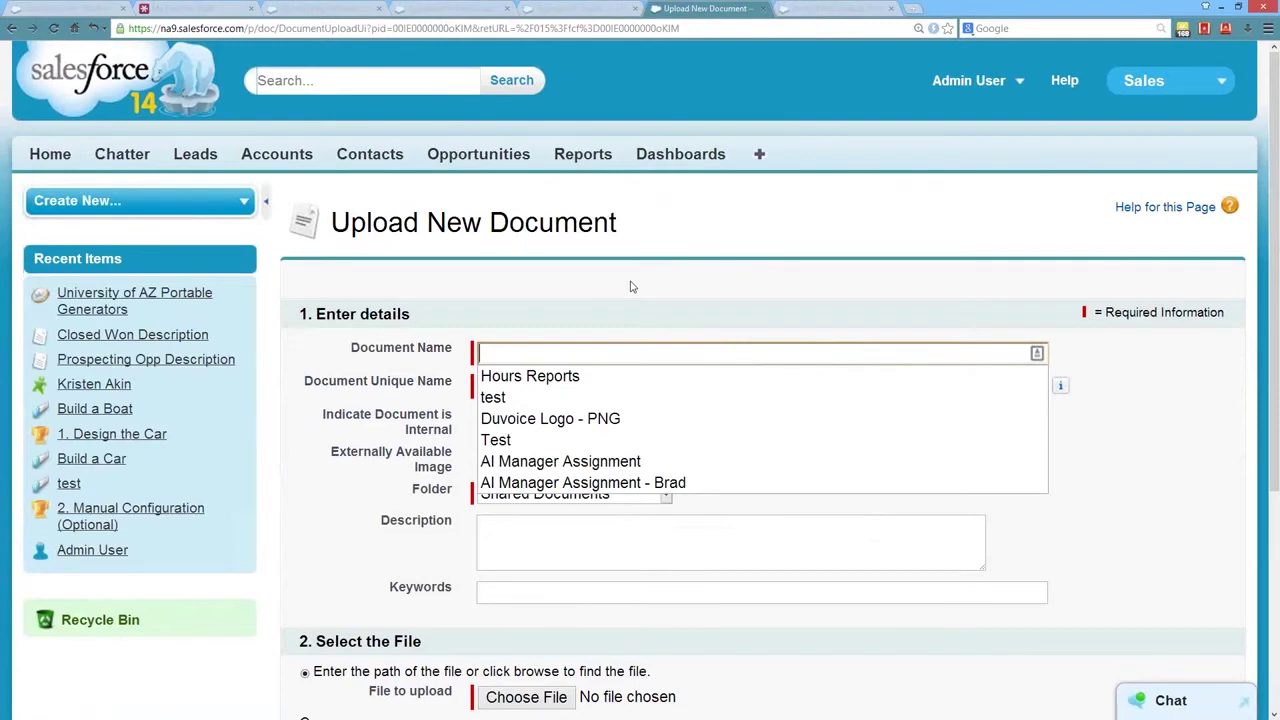
{"action": "type", "text": "Log a Call"}
{"action": "key", "text": "Tab"}
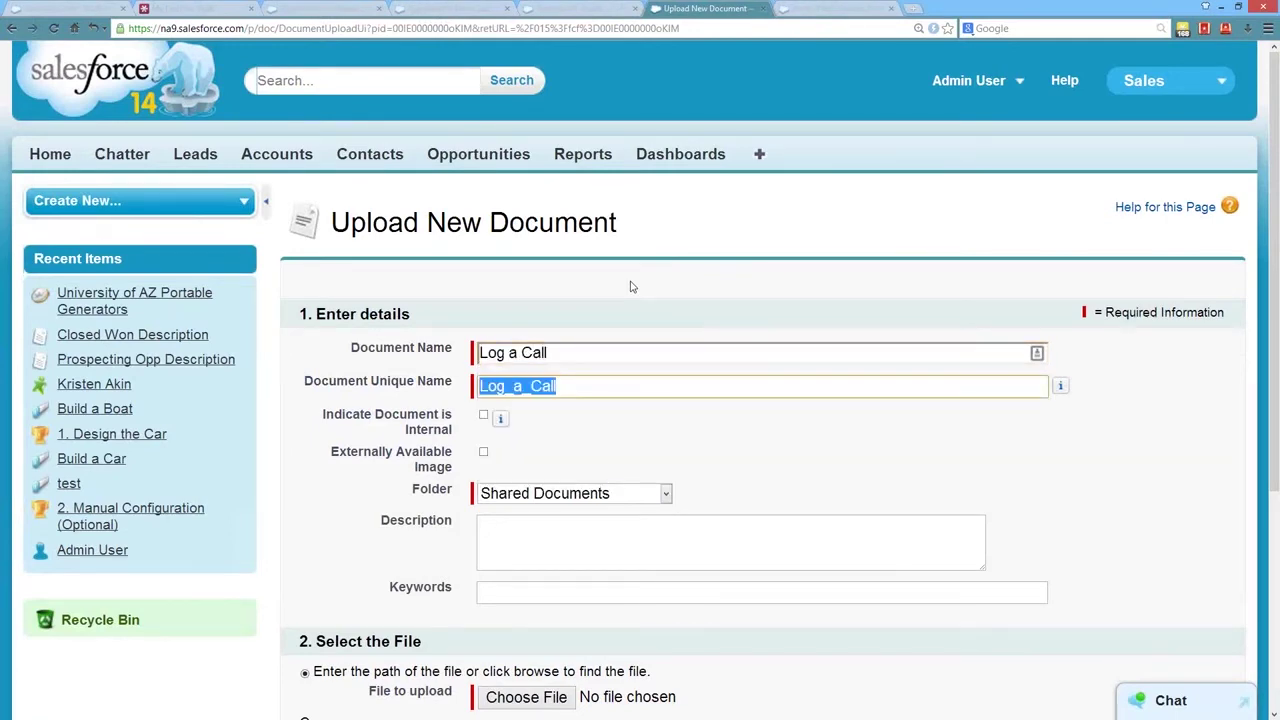
{"action": "left_click", "coordinate": [483, 451]}
{"action": "scroll", "coordinate": [483, 451], "scroll_direction": "down", "scroll_amount": 3}
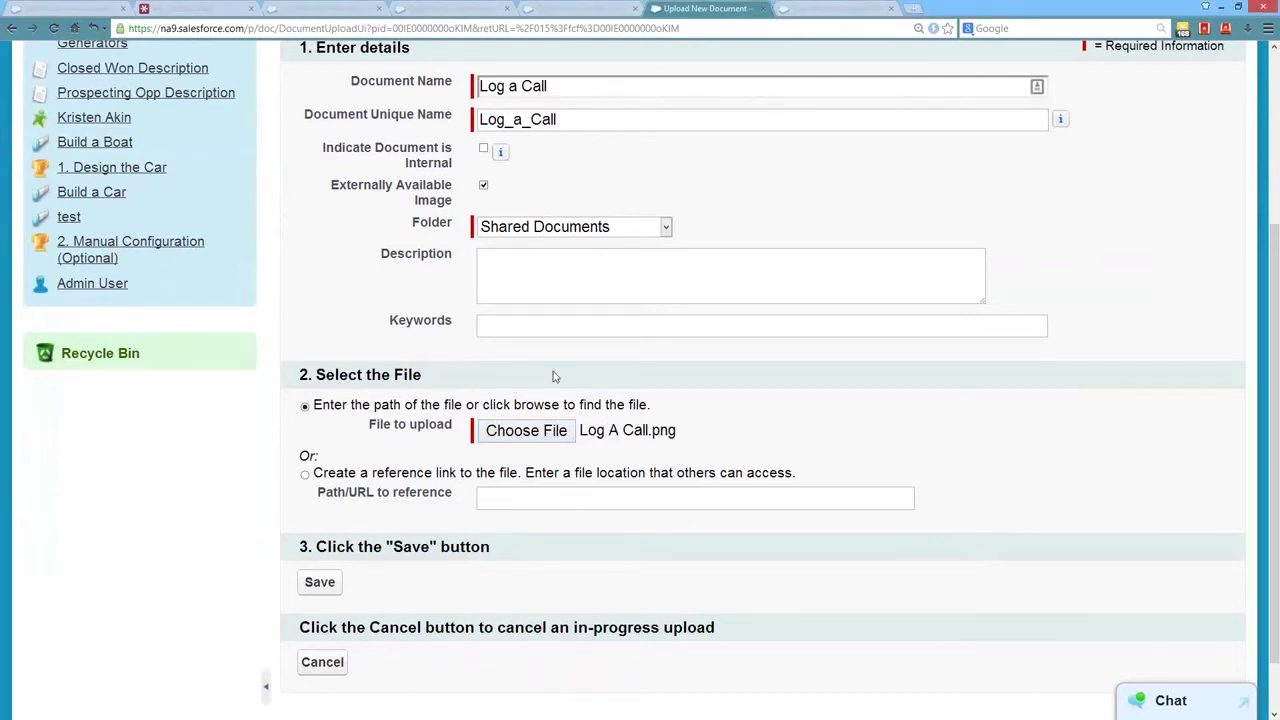
{"action": "left_click", "coordinate": [315, 588]}
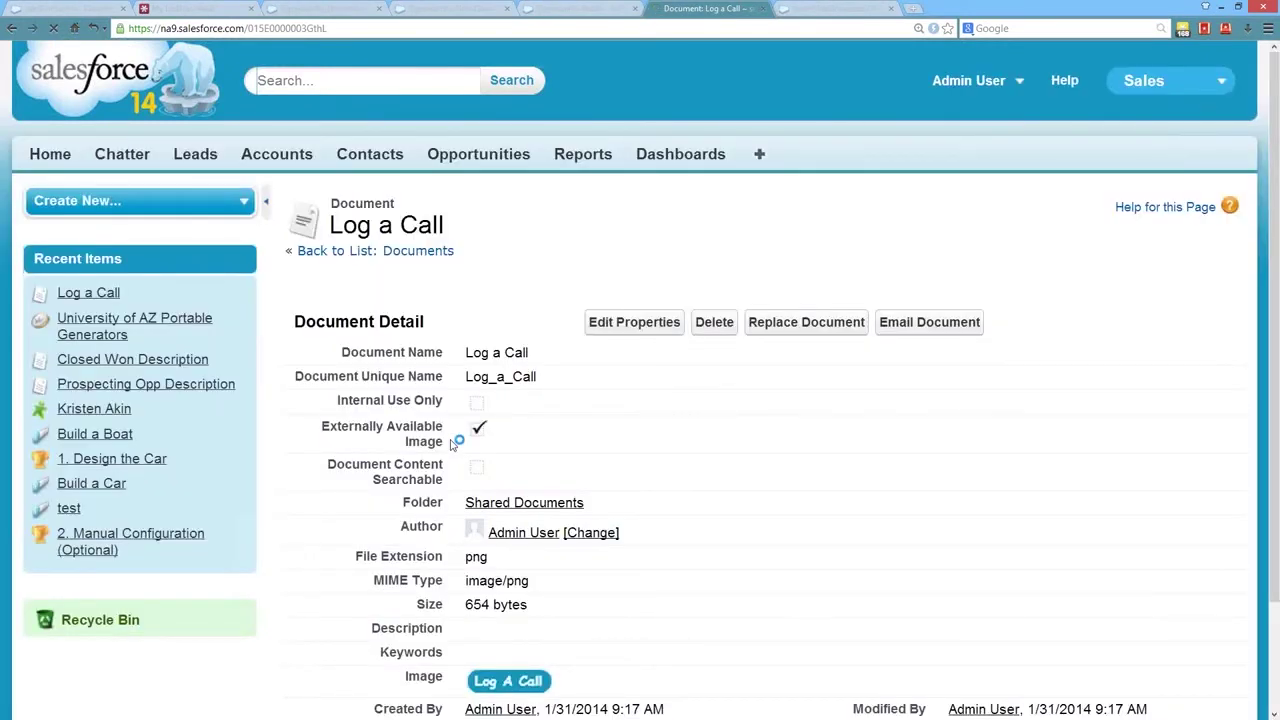
{"action": "scroll", "coordinate": [430, 442], "scroll_direction": "down", "scroll_amount": 2}
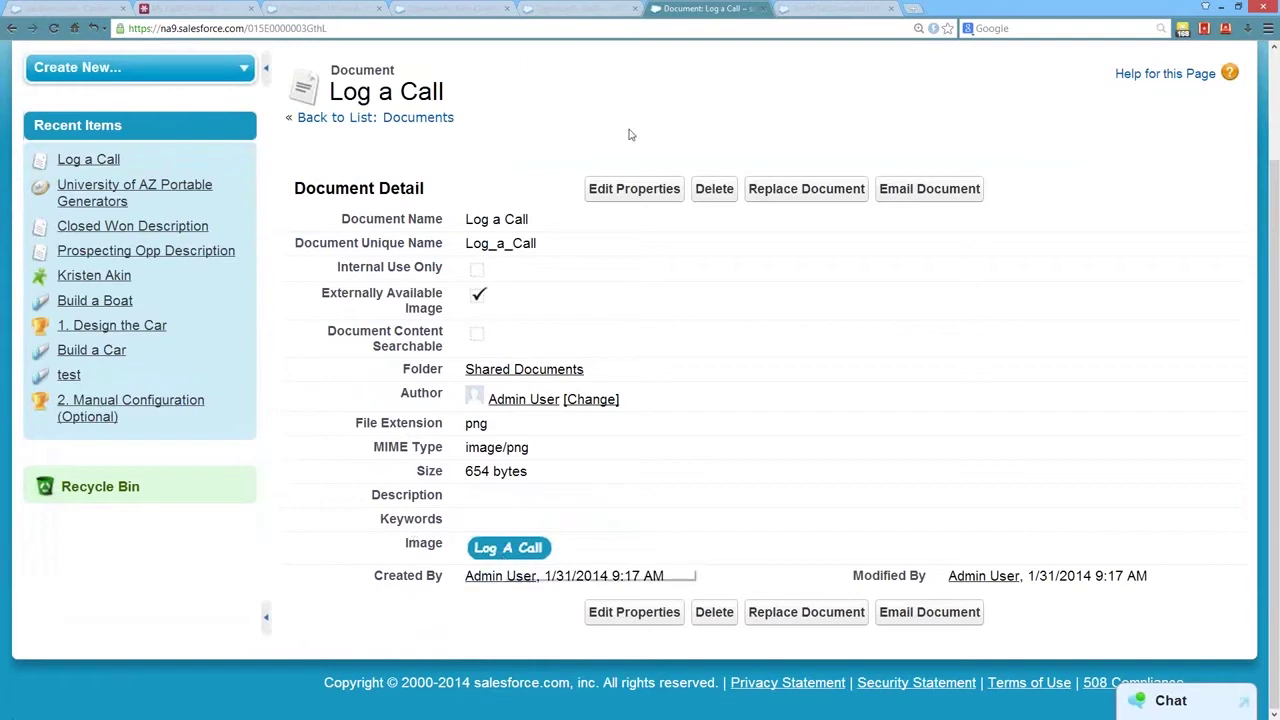
Step: Scroll the document page up and return to the Log a Task formula editor
{"action": "scroll", "coordinate": [570, 136], "scroll_direction": "up", "scroll_amount": 3}
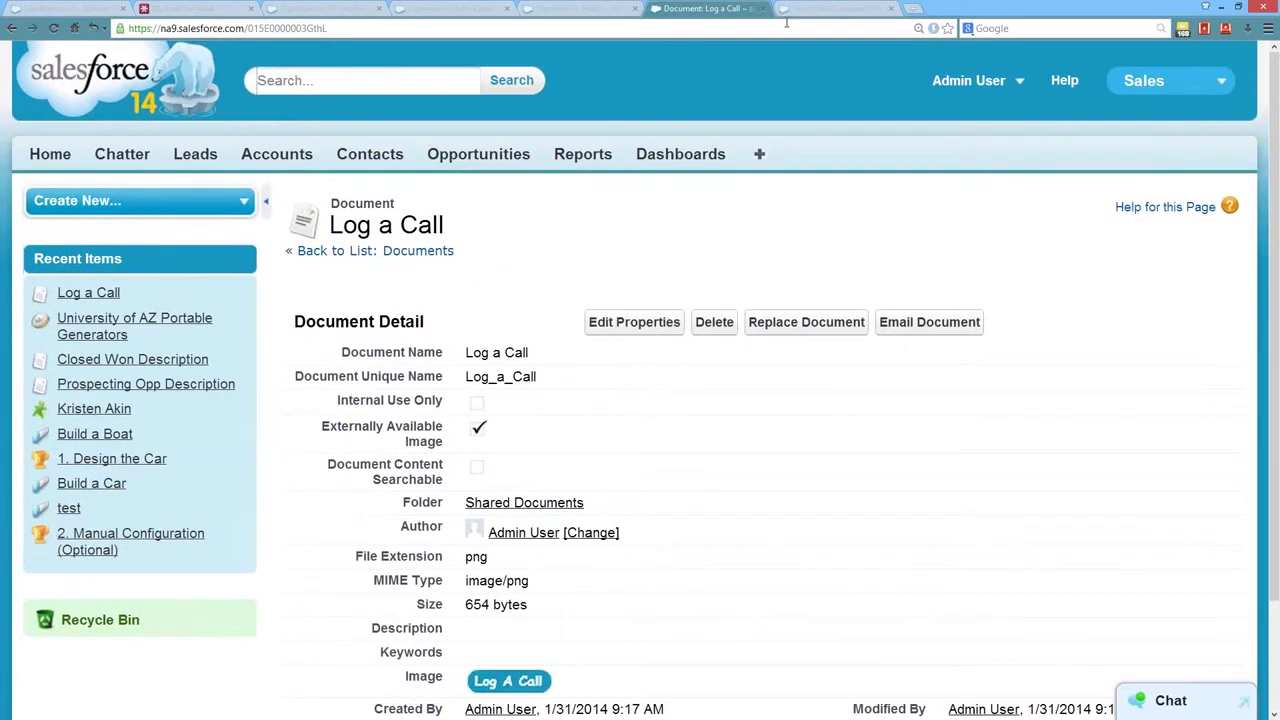
{"action": "key", "text": "ctrl+4"}
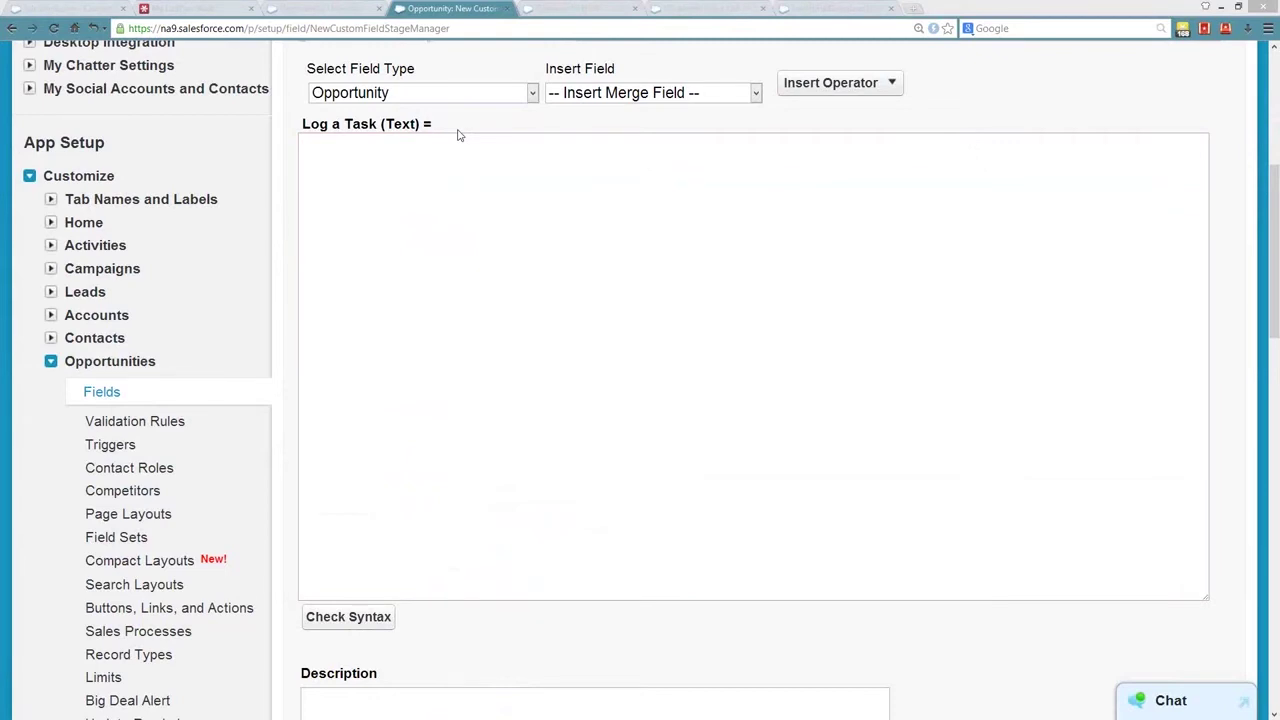
Step: Paste HYPERLINK("URL", IMAGE("Image URL" , "Alt Text")) into the formula and select the URL placeholder
{"action": "left_click", "coordinate": [380, 249]}
{"action": "type", "text": "HYPERLINK(\"URL\", IMAGE(\"Image URL\" , \"Alt Text\"))"}
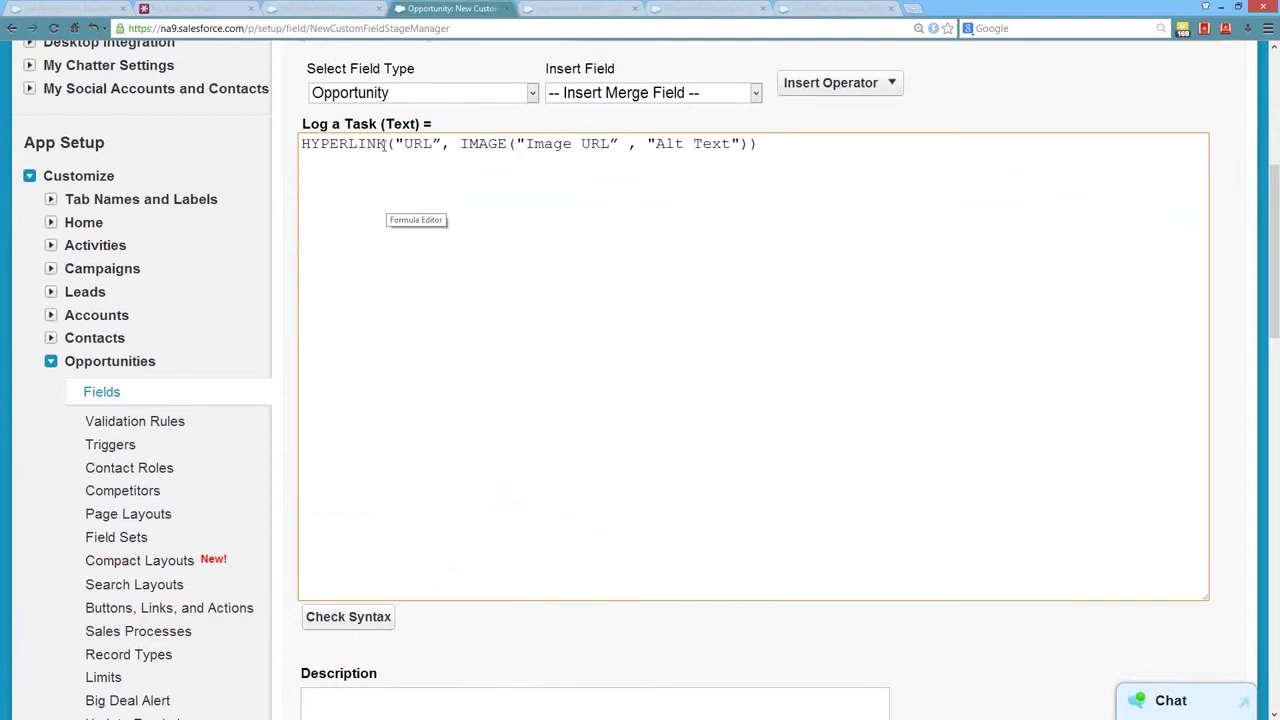
{"action": "left_click_drag", "start_coordinate": [387, 143], "coordinate": [301, 143]}
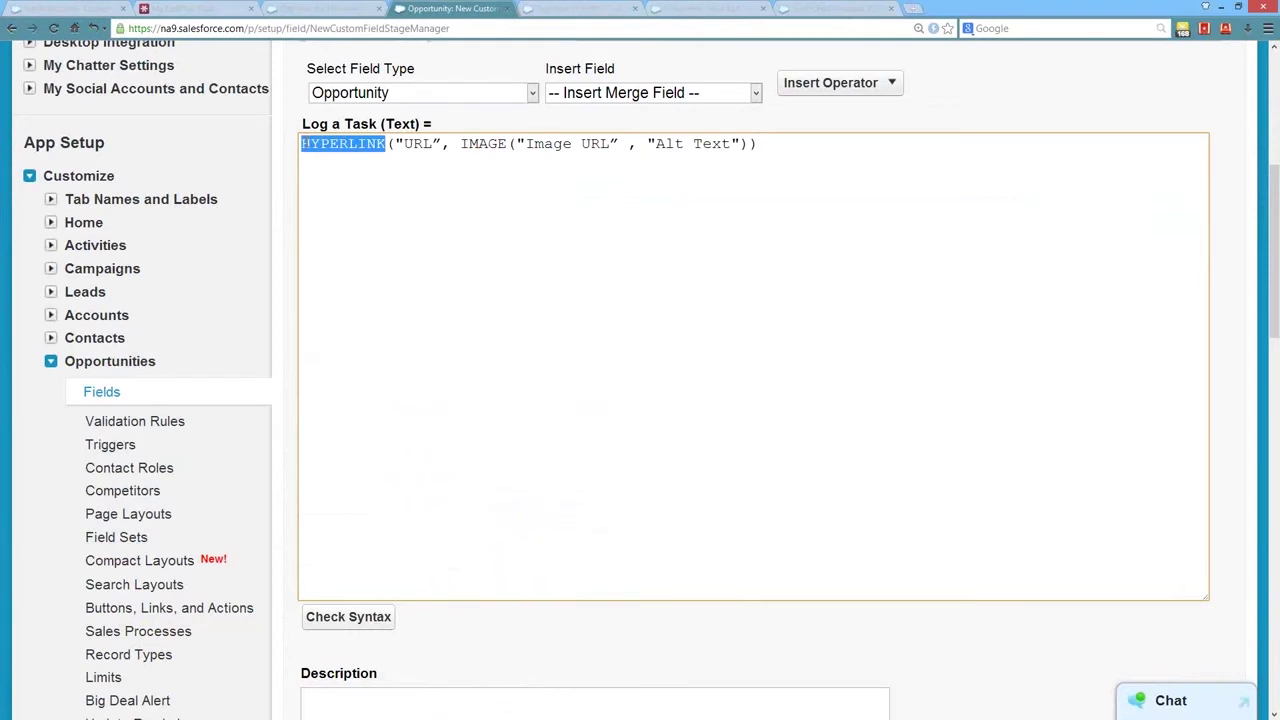
{"action": "left_click", "coordinate": [394, 143]}
{"action": "left_click_drag", "start_coordinate": [394, 143], "coordinate": [751, 143]}
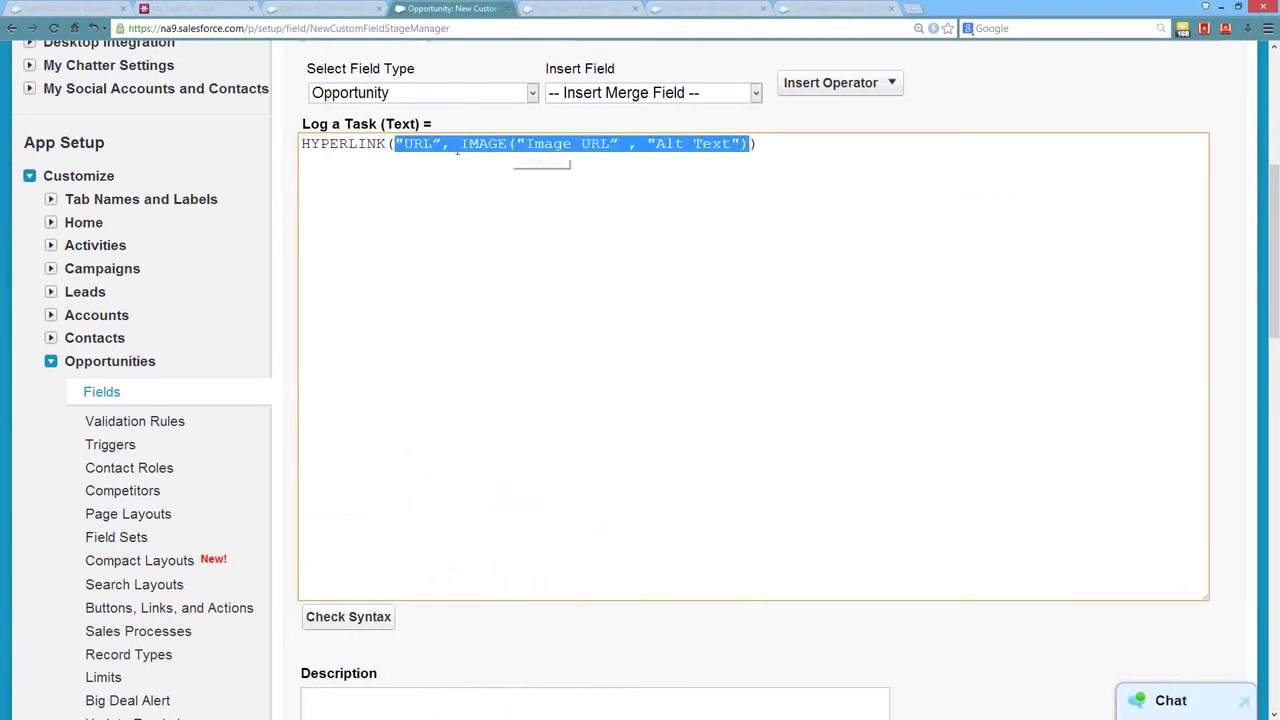
{"action": "left_click_drag", "start_coordinate": [432, 143], "coordinate": [404, 143]}
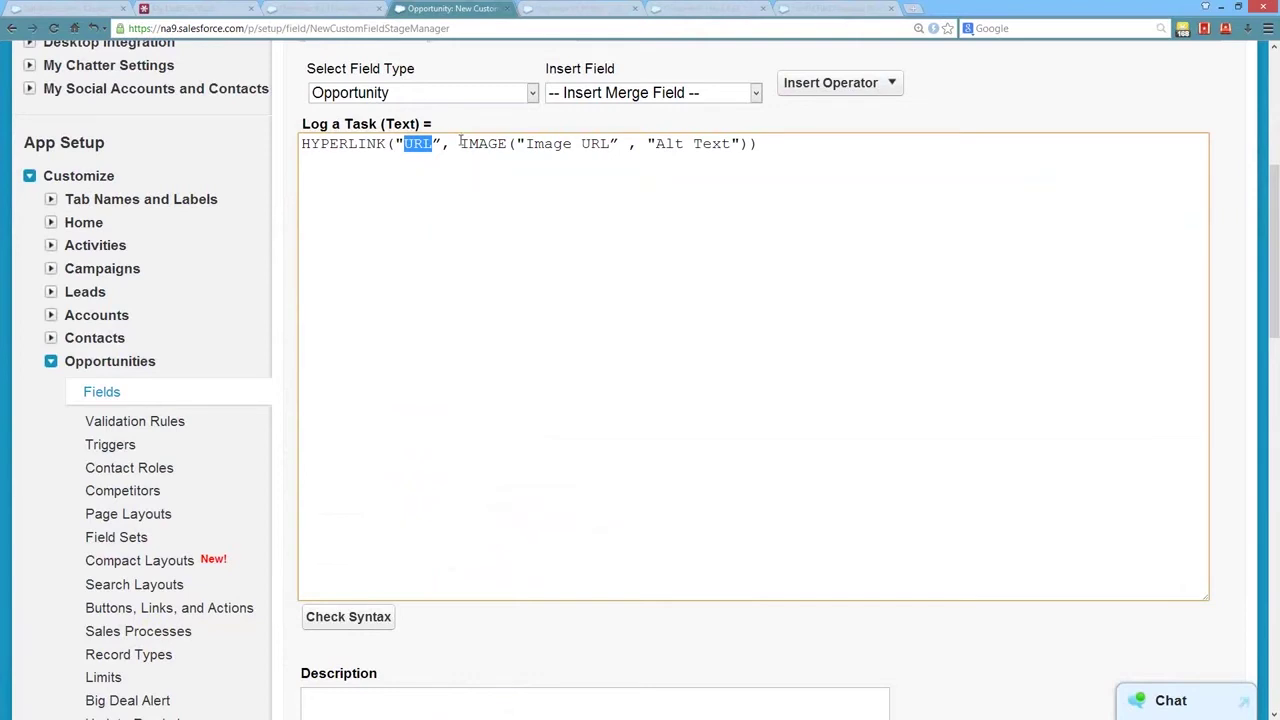
{"action": "left_click_drag", "start_coordinate": [460, 143], "coordinate": [621, 143]}
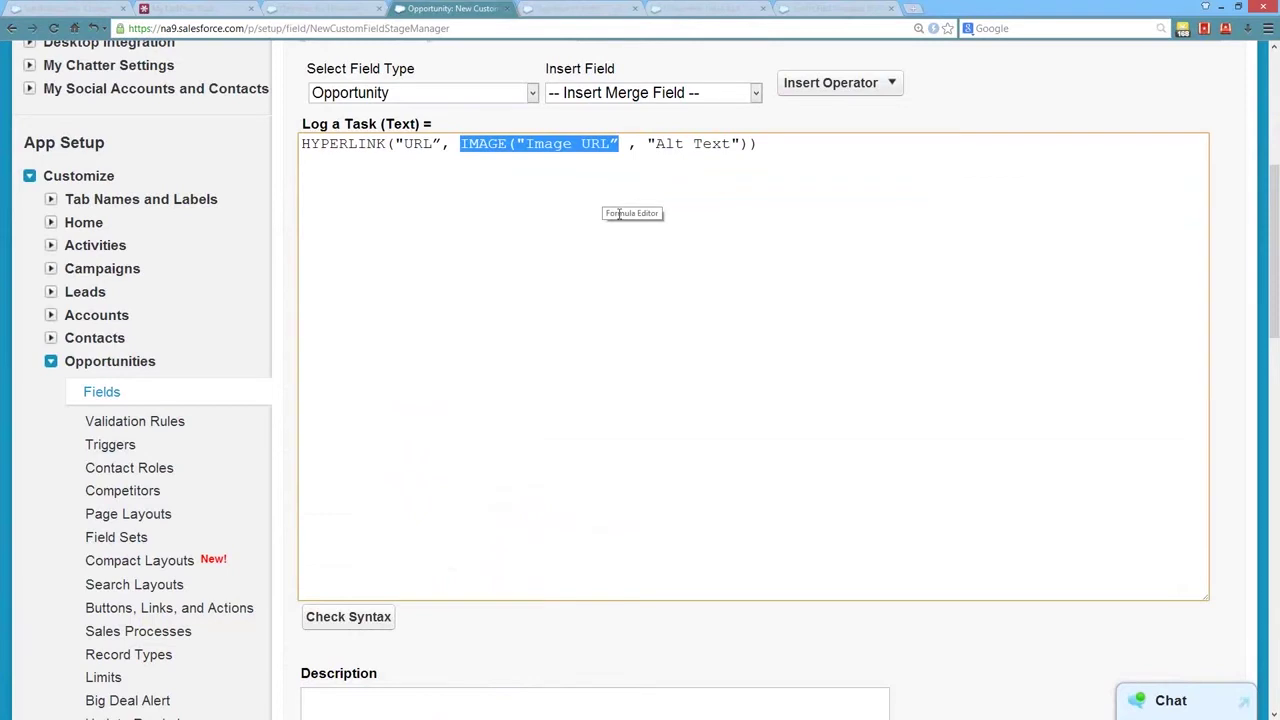
{"action": "left_click", "coordinate": [622, 205]}
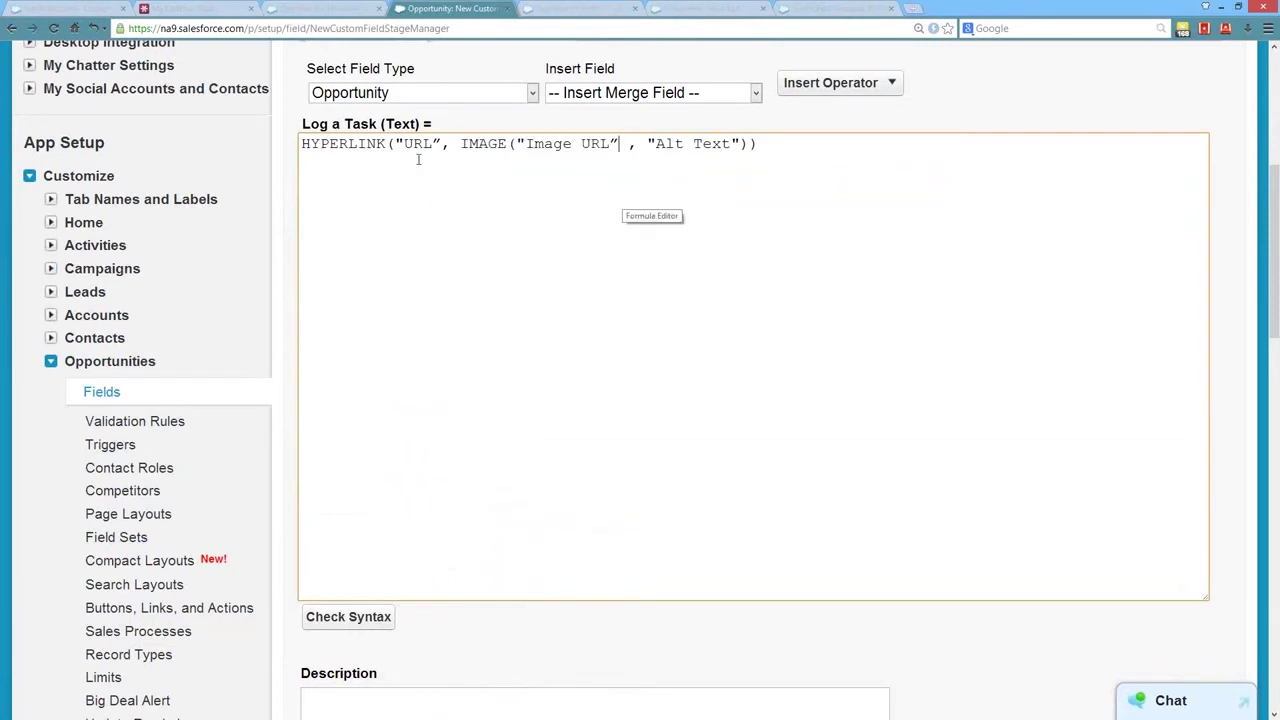
{"action": "left_click_drag", "start_coordinate": [432, 143], "coordinate": [404, 143]}
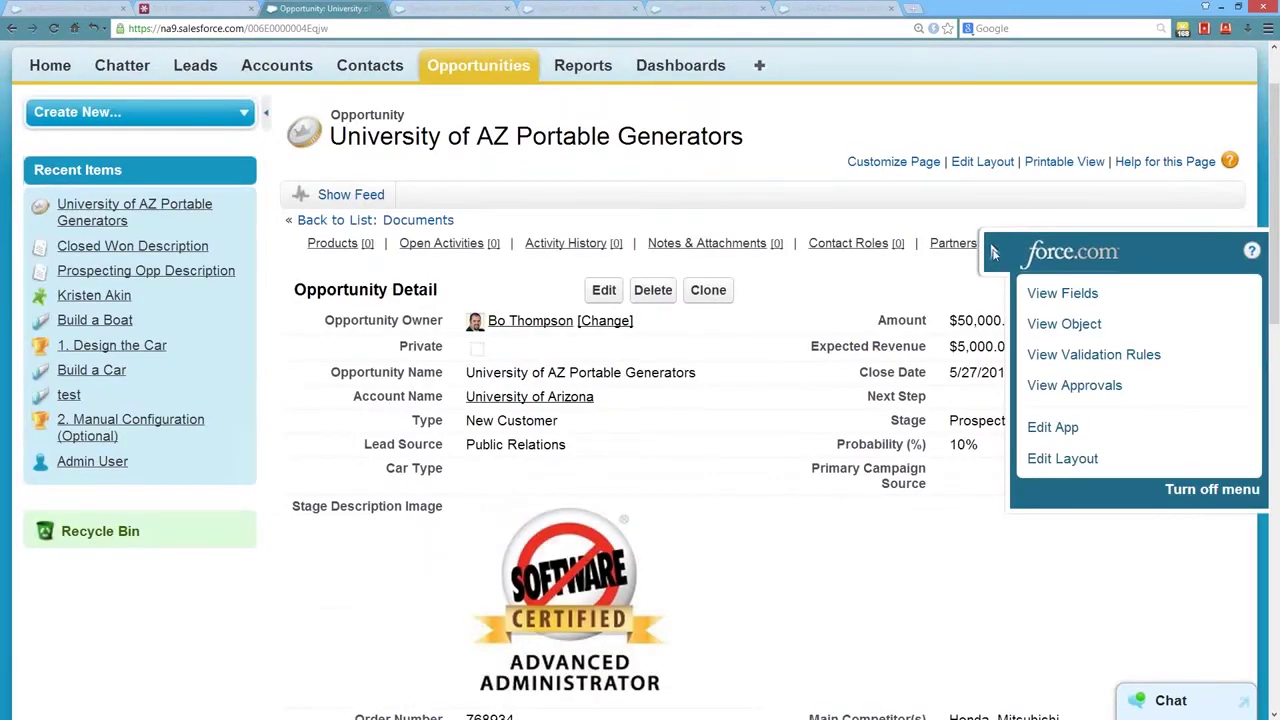
Step: Copy the opportunity's Log a Call task URL and paste it over the formula's URL placeholder
{"action": "mouse_move", "coordinate": [577, 250]}
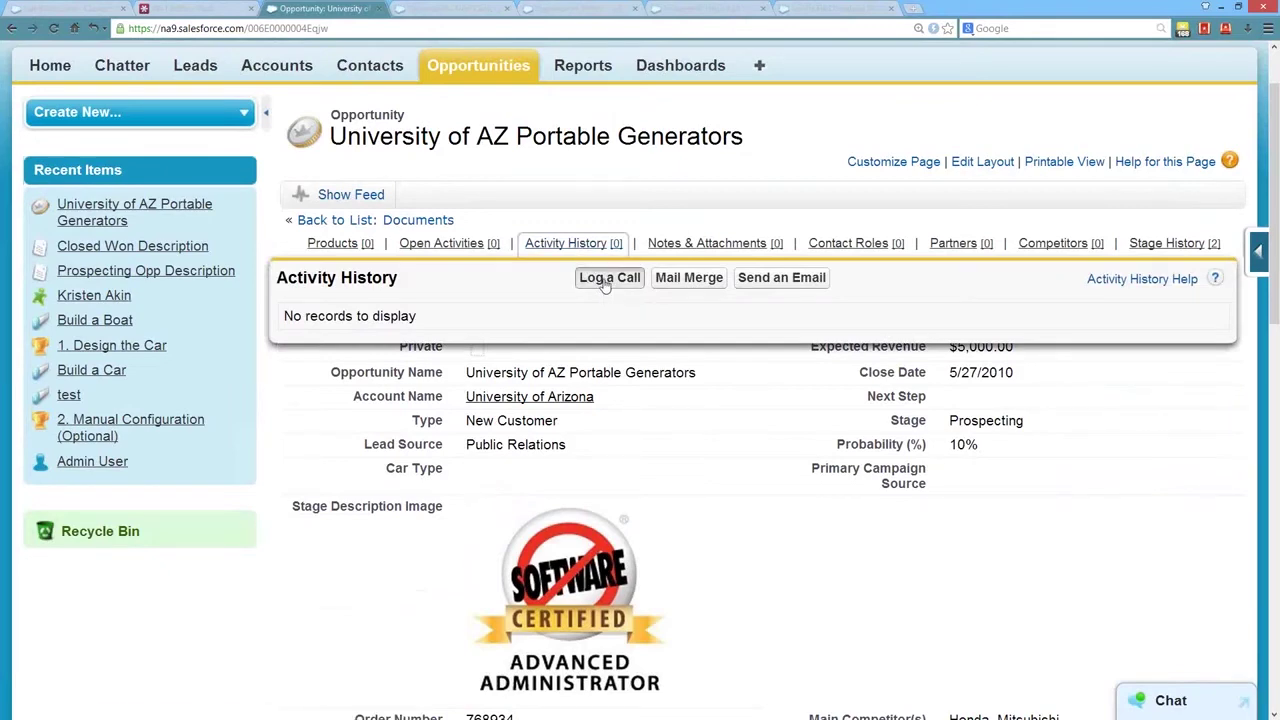
{"action": "left_click", "coordinate": [588, 278]}
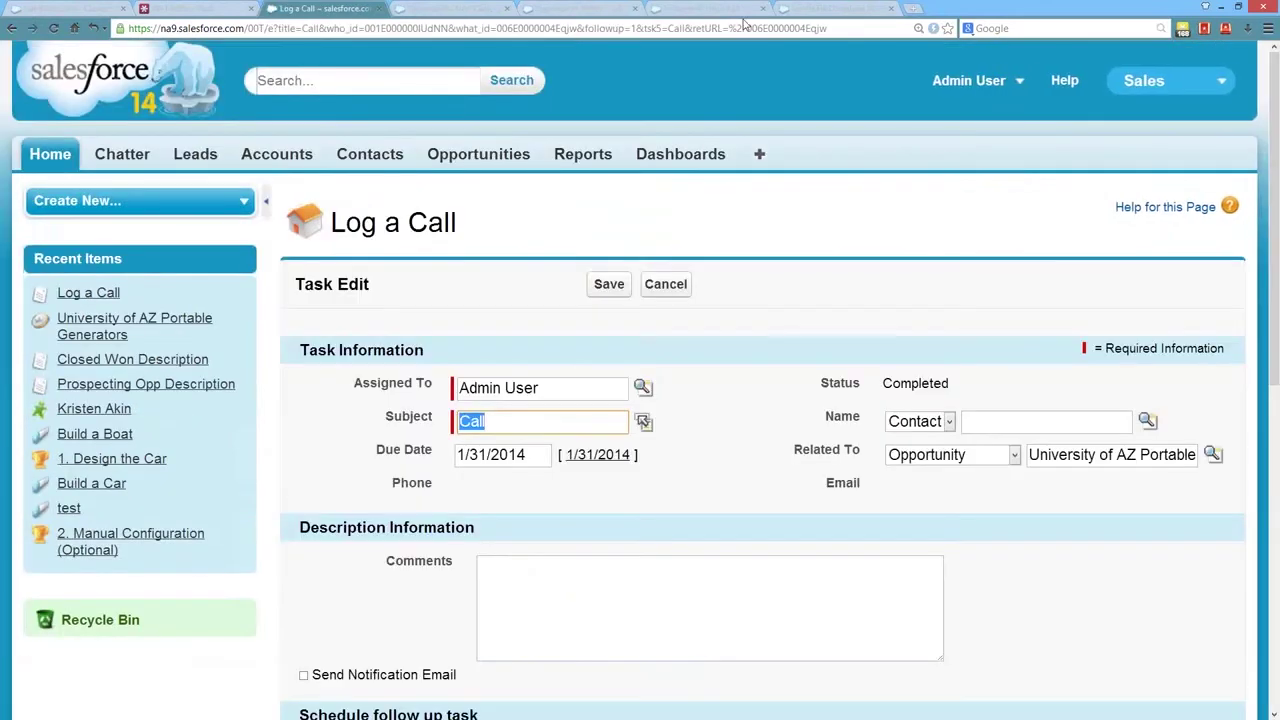
{"action": "left_click", "coordinate": [836, 27]}
{"action": "key", "text": "ctrl+c"}
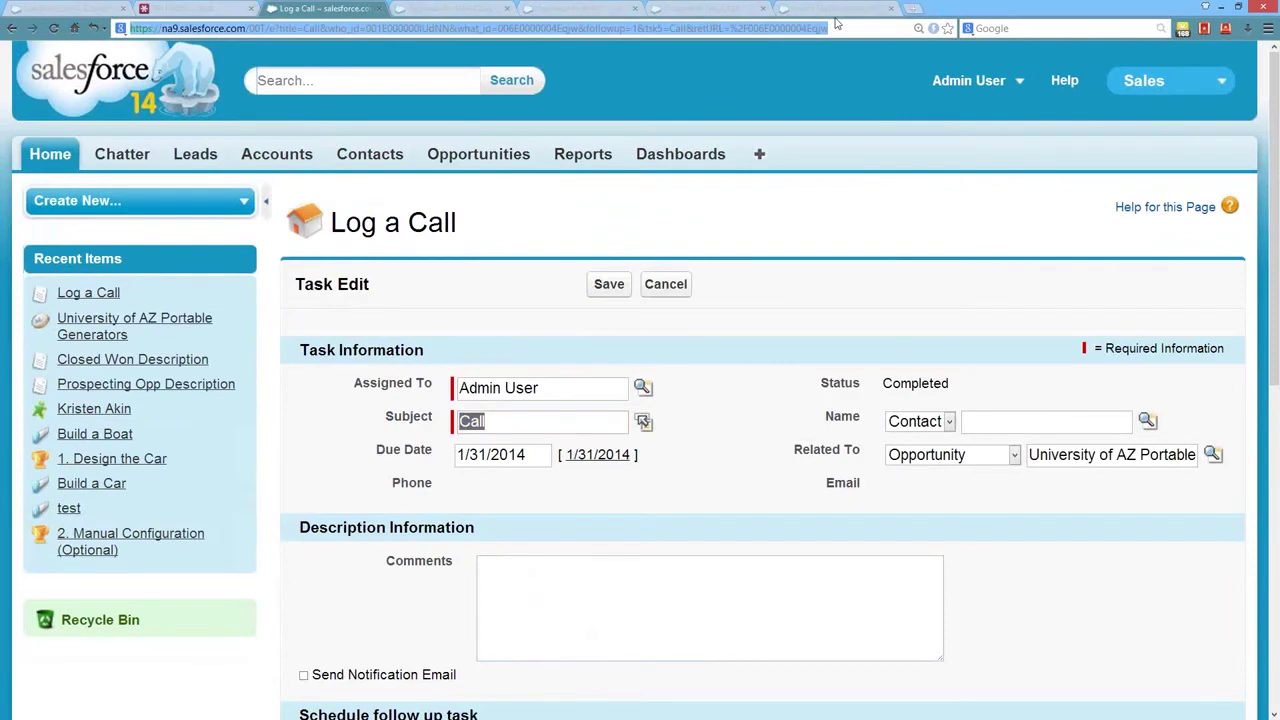
{"action": "left_click", "coordinate": [712, 28]}
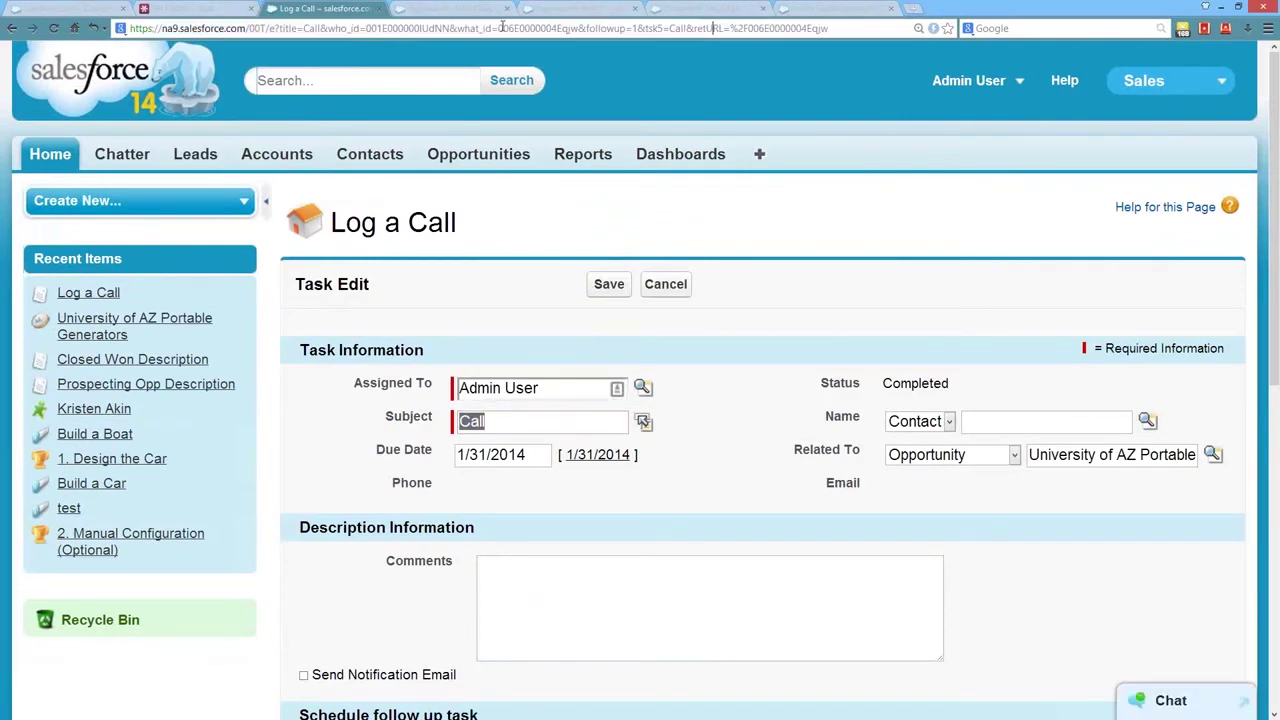
{"action": "left_click", "coordinate": [450, 8]}
{"action": "key", "text": "ctrl+v"}
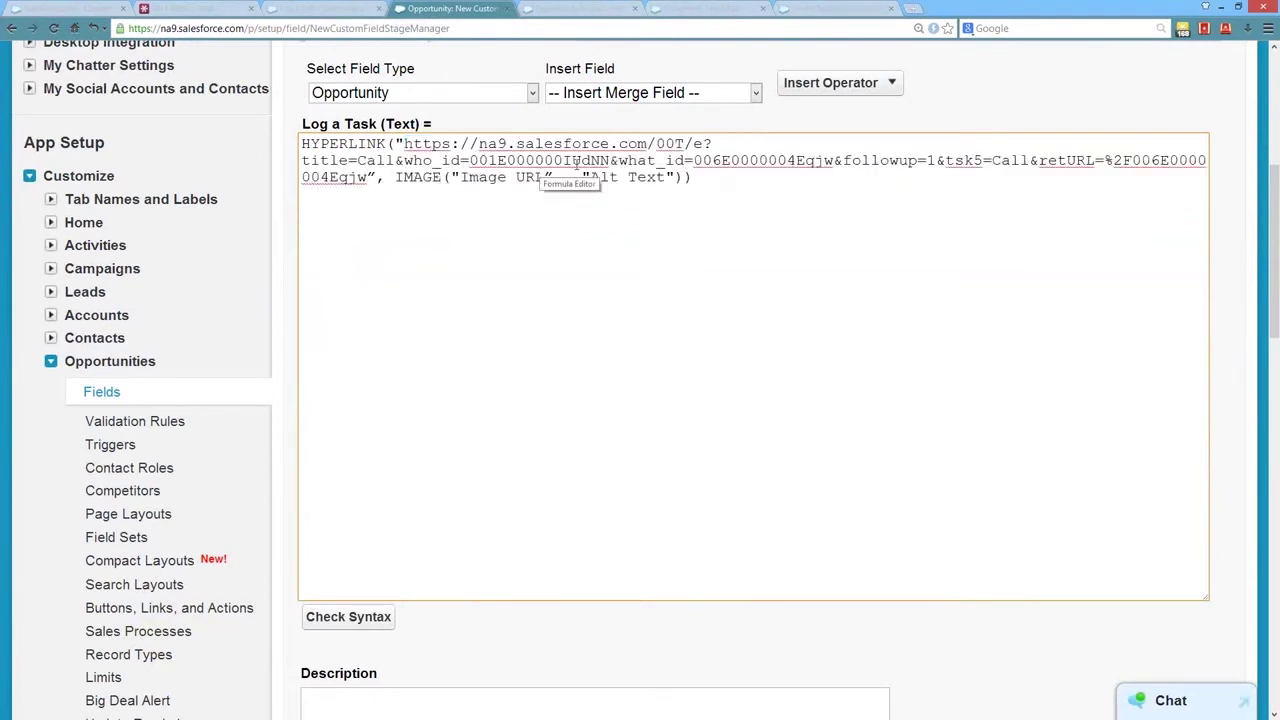
{"action": "left_click_drag", "start_coordinate": [654, 143], "coordinate": [431, 143]}
{"action": "left_click", "coordinate": [431, 143]}
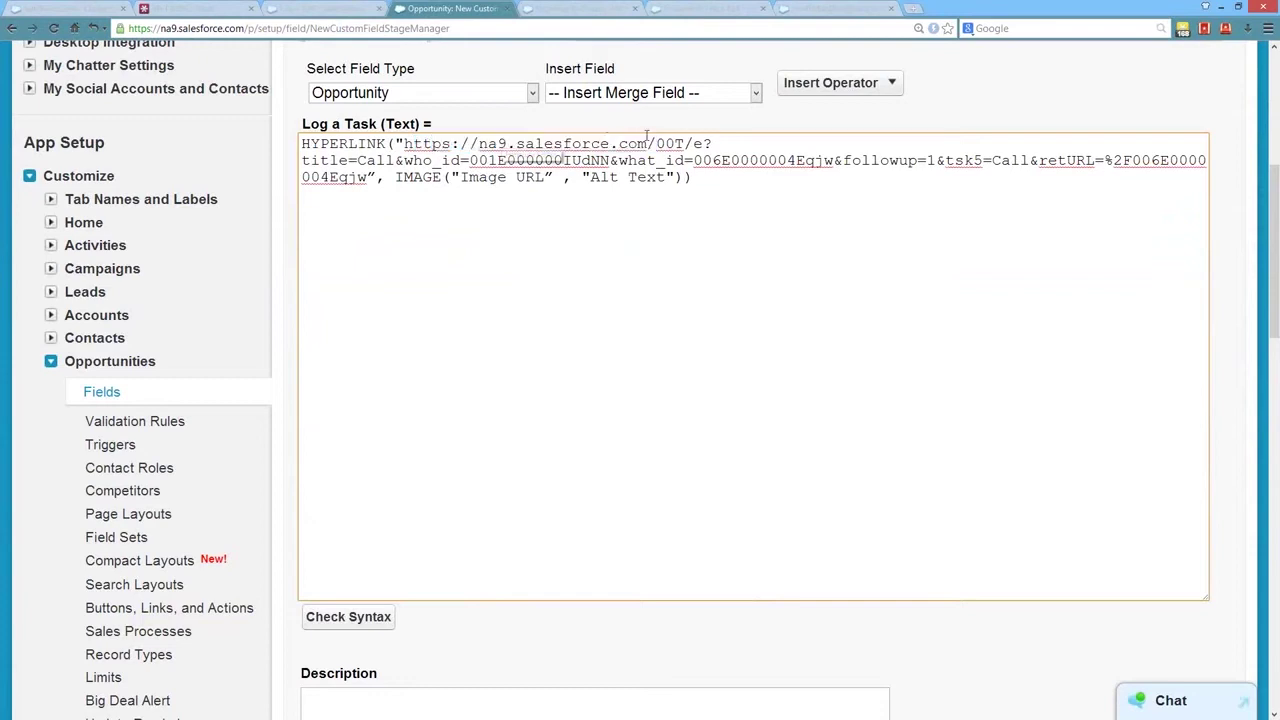
{"action": "left_click_drag", "start_coordinate": [655, 143], "coordinate": [403, 143]}
{"action": "key", "text": "BackSpace"}
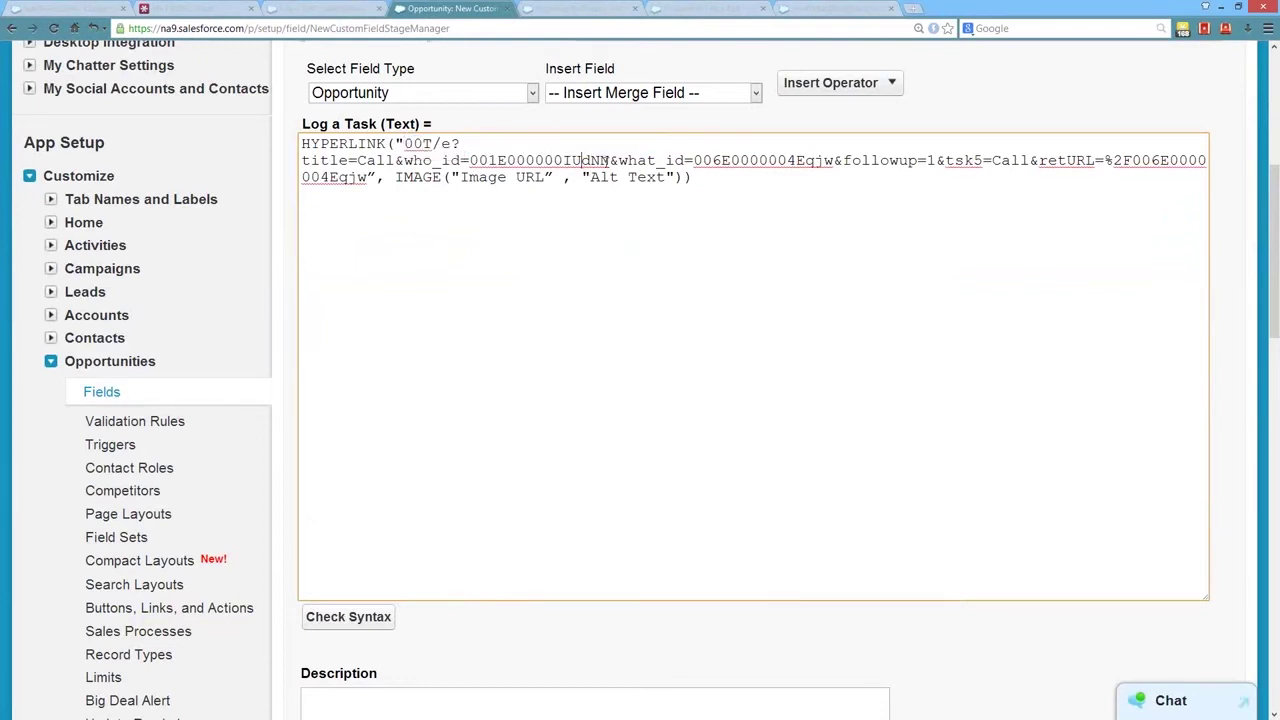
Step: Locate the hard-coded who_id, what_id and return-URL record IDs in the link
{"action": "left_click_drag", "start_coordinate": [609, 160], "coordinate": [470, 160]}
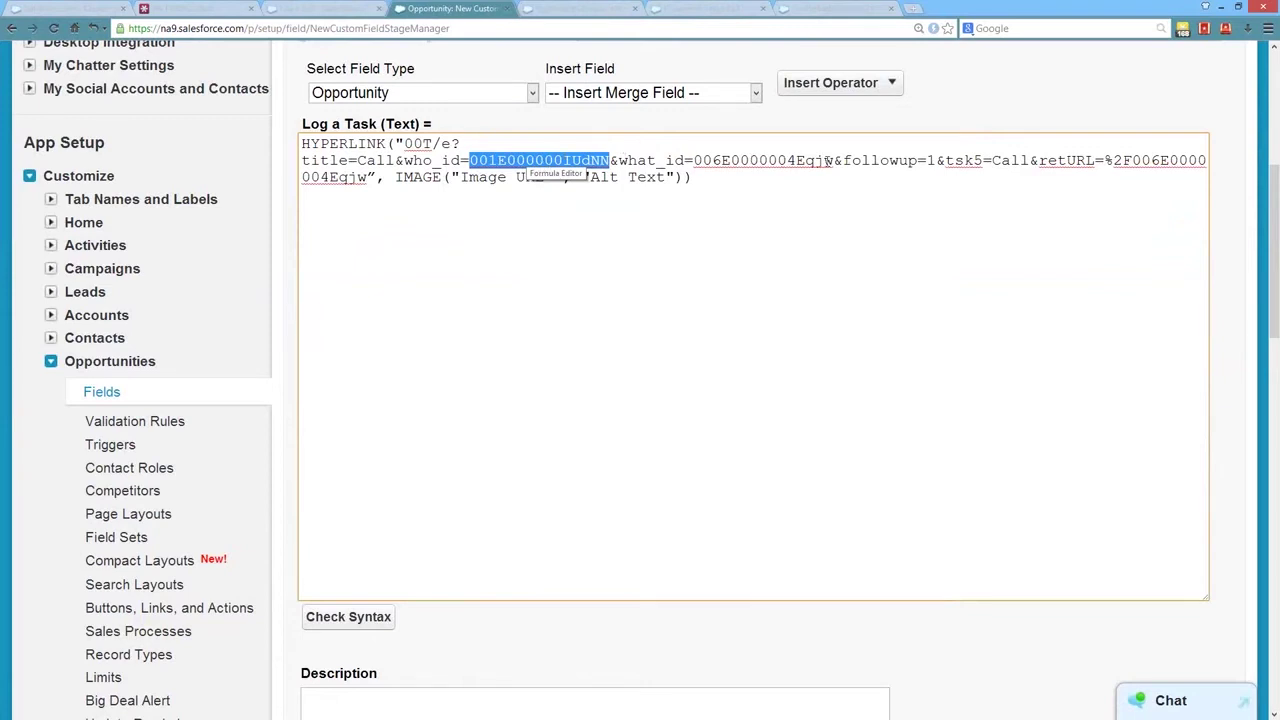
{"action": "left_click_drag", "start_coordinate": [834, 160], "coordinate": [694, 160]}
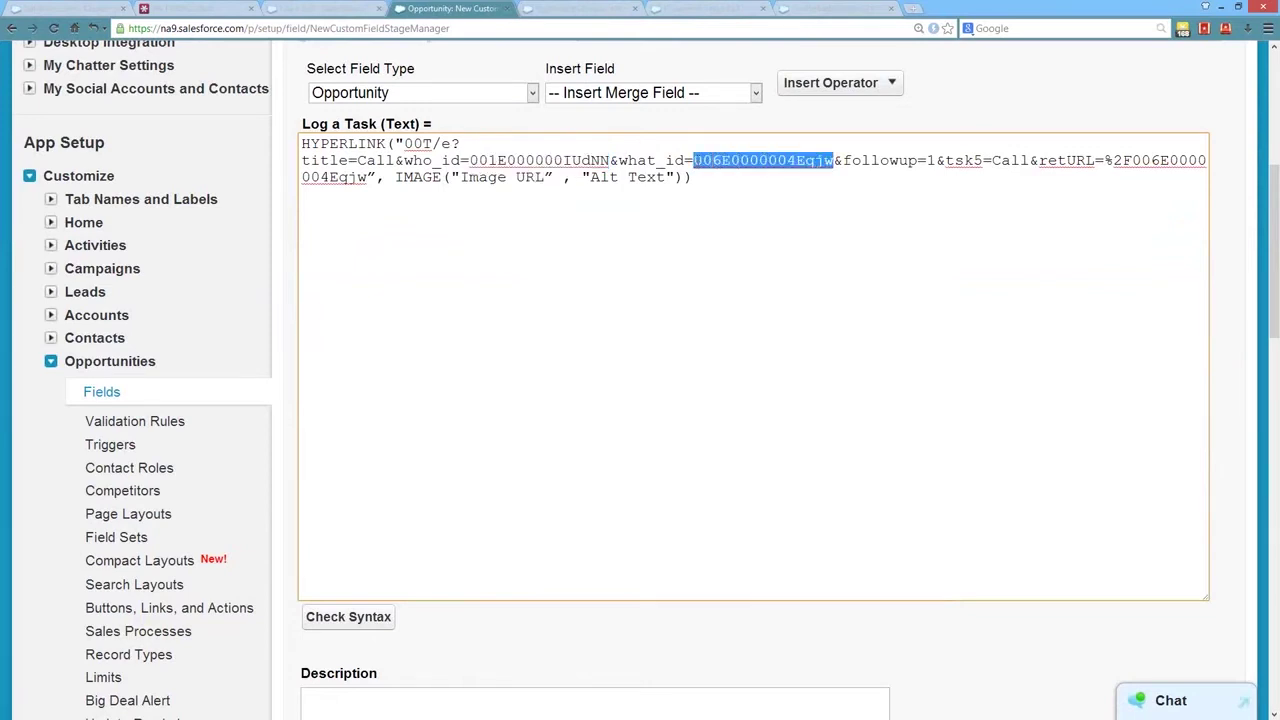
{"action": "double_click", "coordinate": [650, 160]}
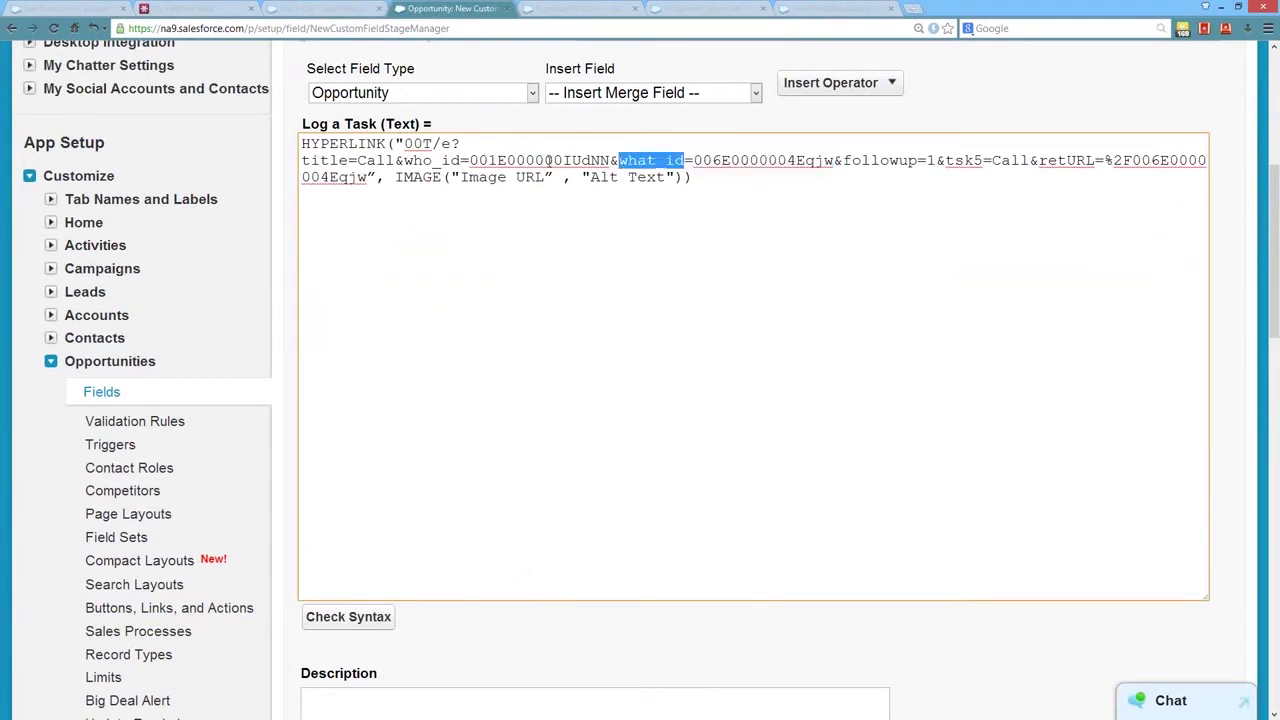
{"action": "left_click_drag", "start_coordinate": [608, 160], "coordinate": [470, 160]}
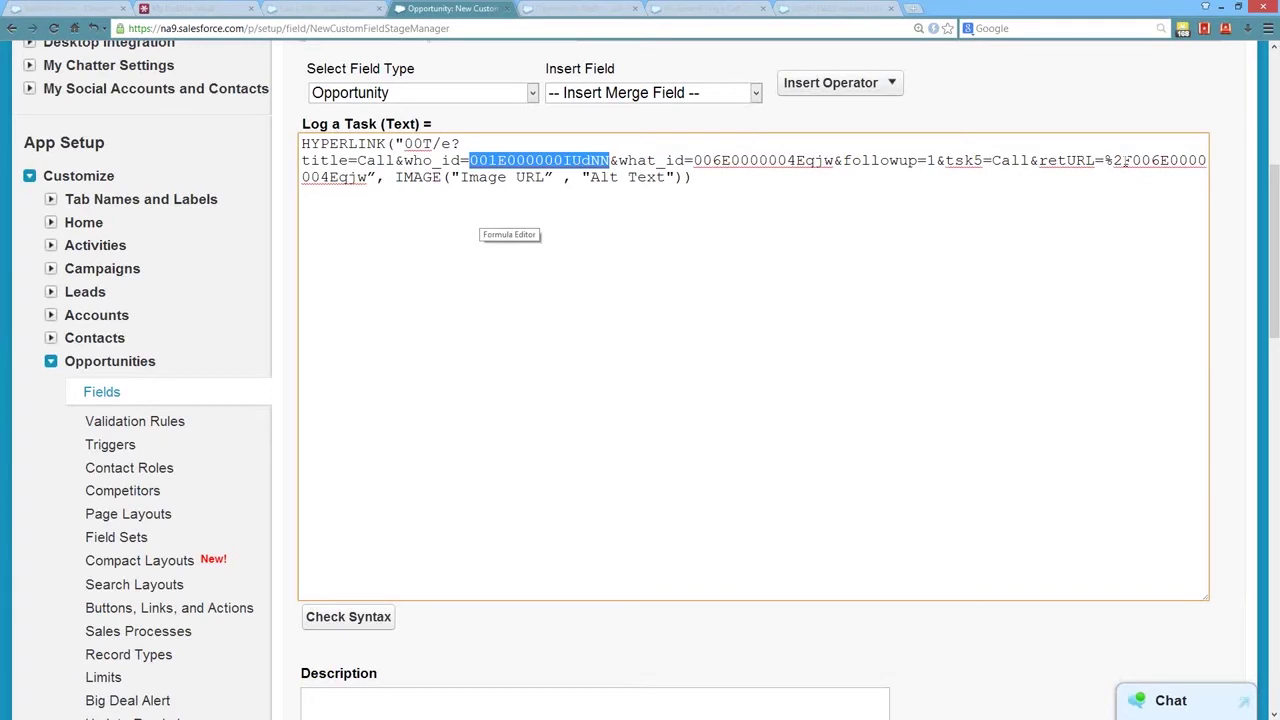
{"action": "left_click_drag", "start_coordinate": [1122, 162], "coordinate": [368, 178]}
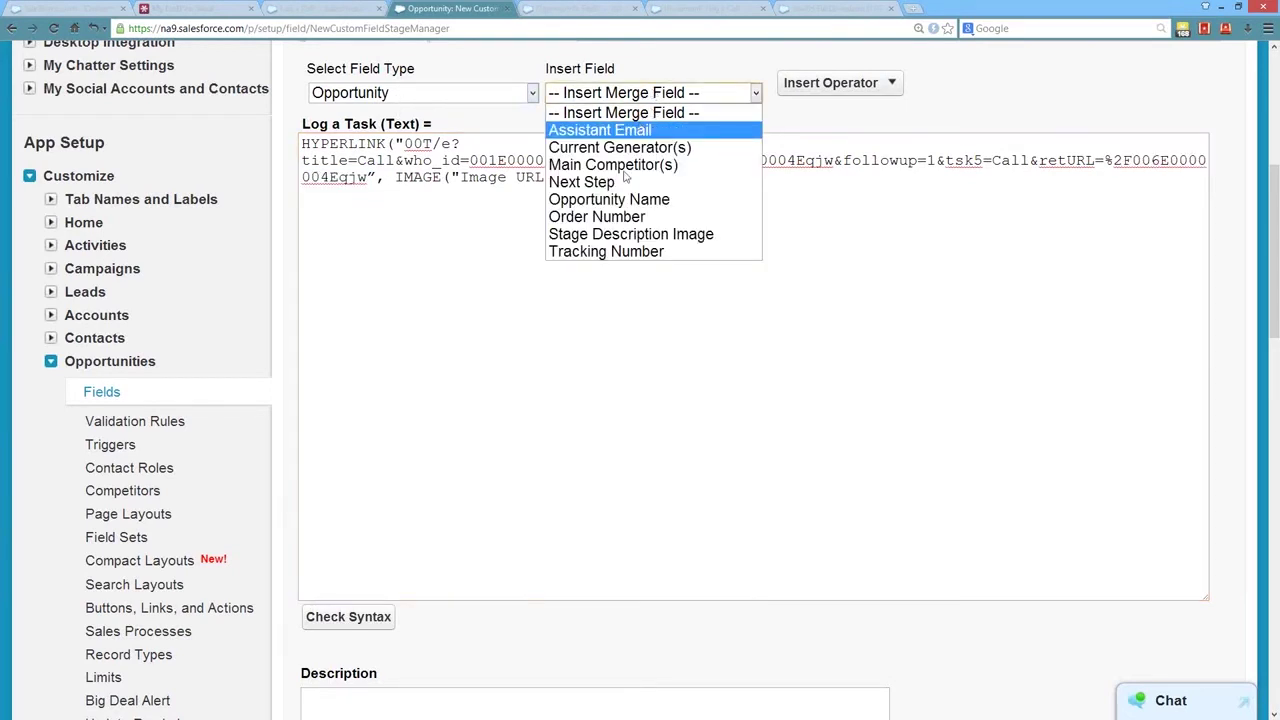
Step: Keep Opportunity as the field type and switch to the Advanced Formula editor
{"action": "left_click", "coordinate": [452, 95]}
{"action": "left_click", "coordinate": [455, 93]}
{"action": "scroll", "coordinate": [460, 120], "scroll_direction": "up", "scroll_amount": 3}
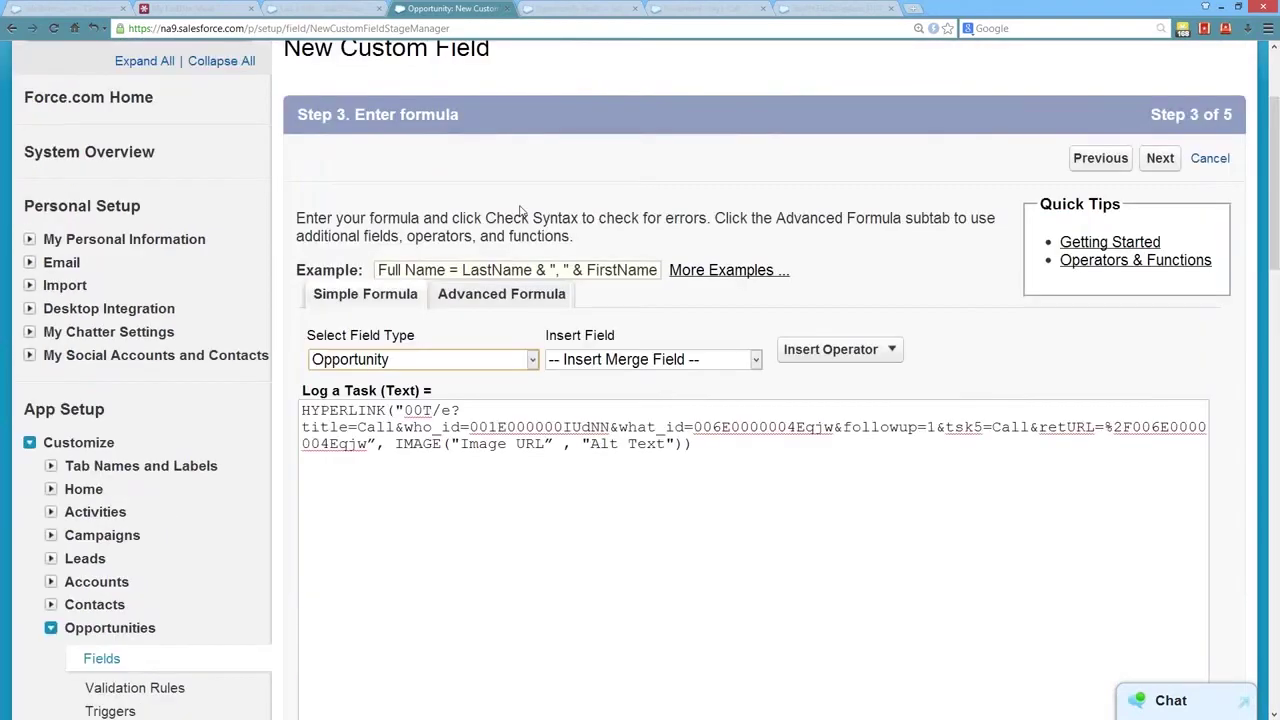
{"action": "left_click", "coordinate": [485, 299]}
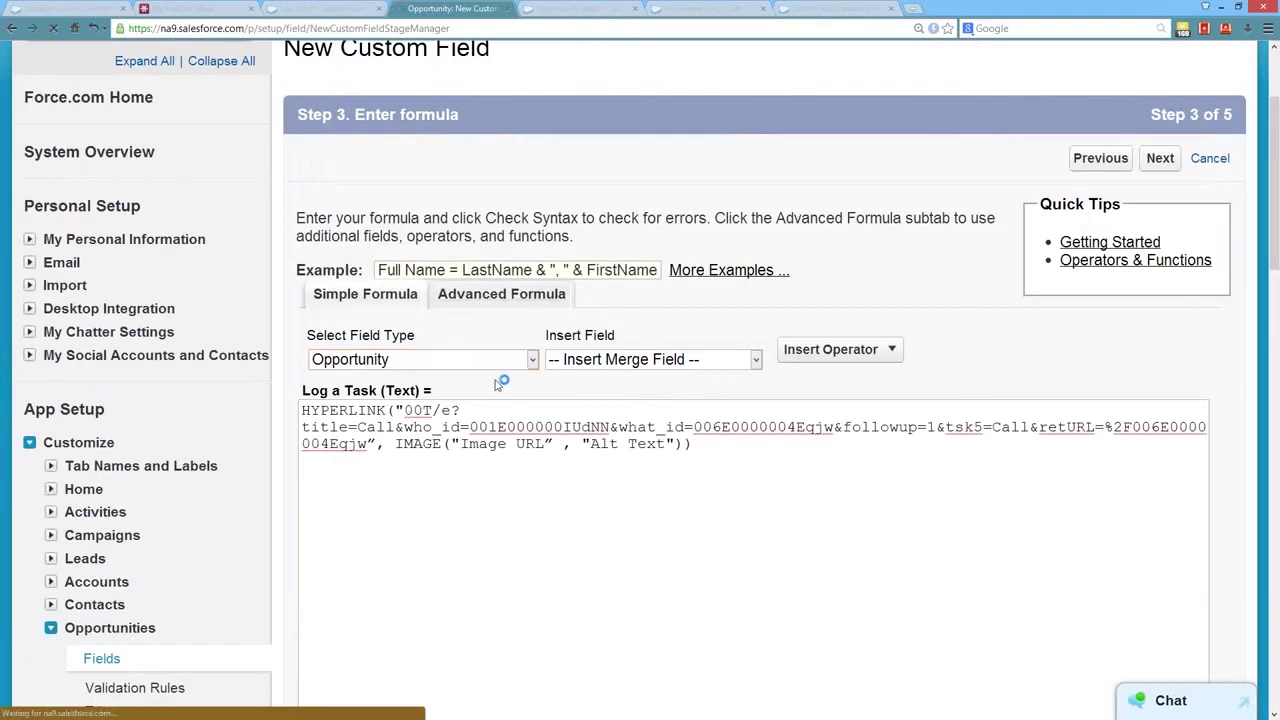
Step: Replace the hard-coded return-URL ID with the Opportunity ID field
{"action": "scroll", "coordinate": [546, 333], "scroll_direction": "down", "scroll_amount": 3}
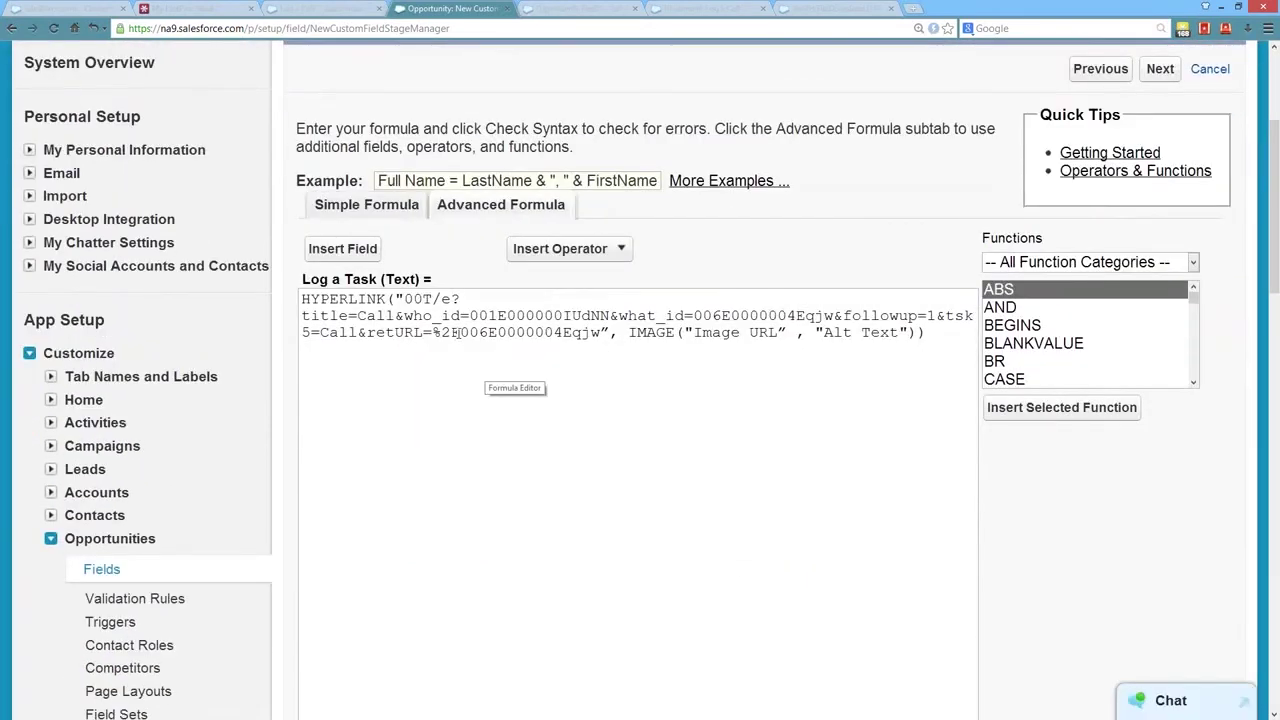
{"action": "left_click_drag", "start_coordinate": [460, 333], "coordinate": [604, 333]}
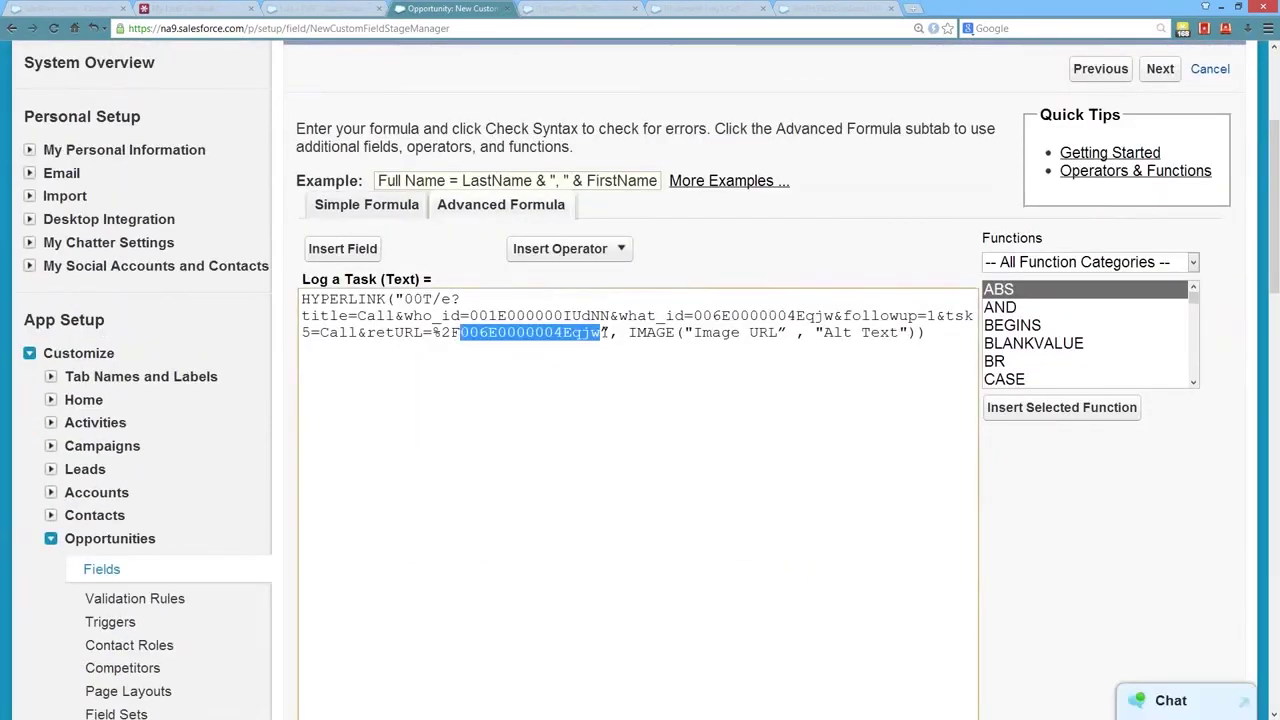
{"action": "left_click", "coordinate": [342, 248]}
{"action": "left_click", "coordinate": [388, 296]}
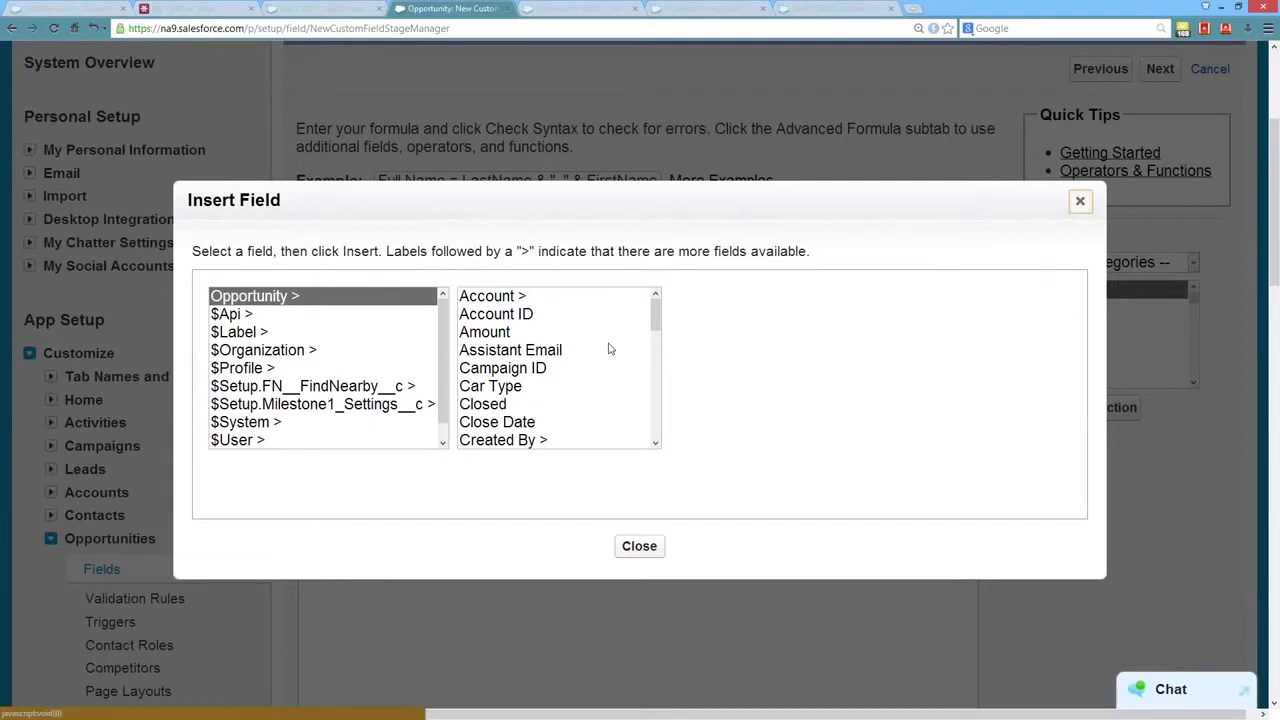
{"action": "scroll", "coordinate": [648, 353], "scroll_direction": "down", "scroll_amount": 6}
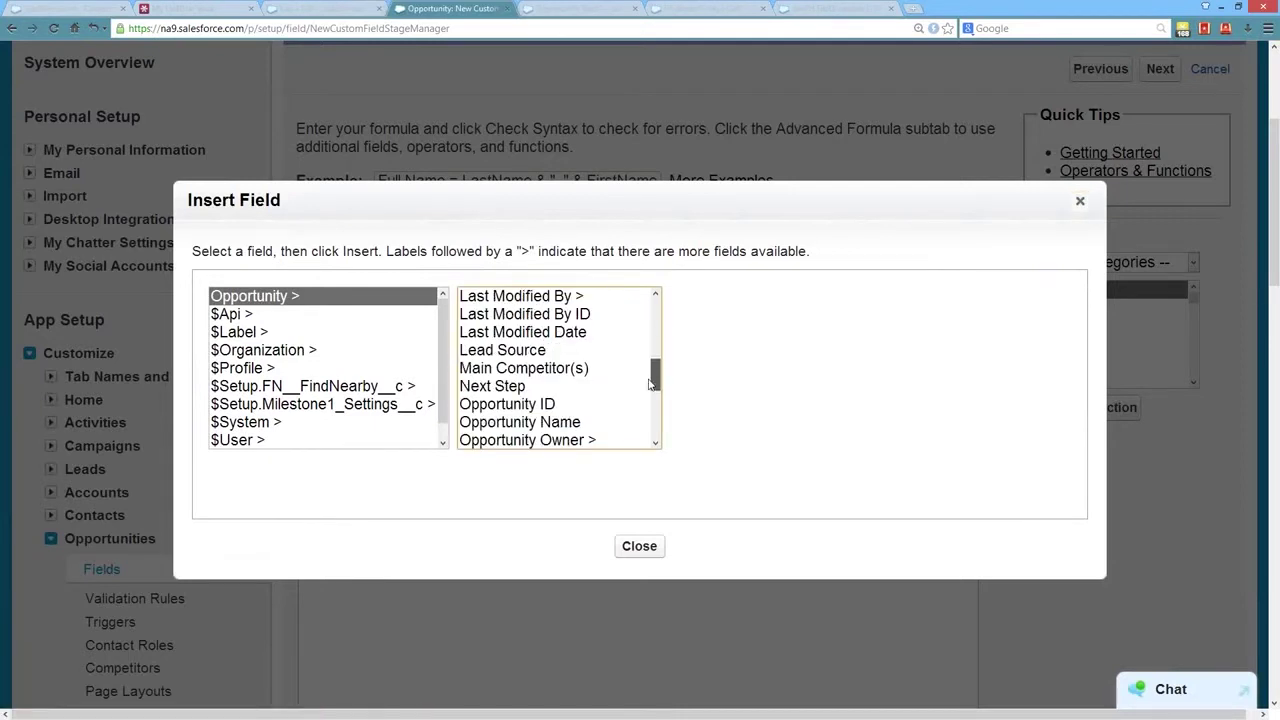
{"action": "left_click", "coordinate": [521, 352]}
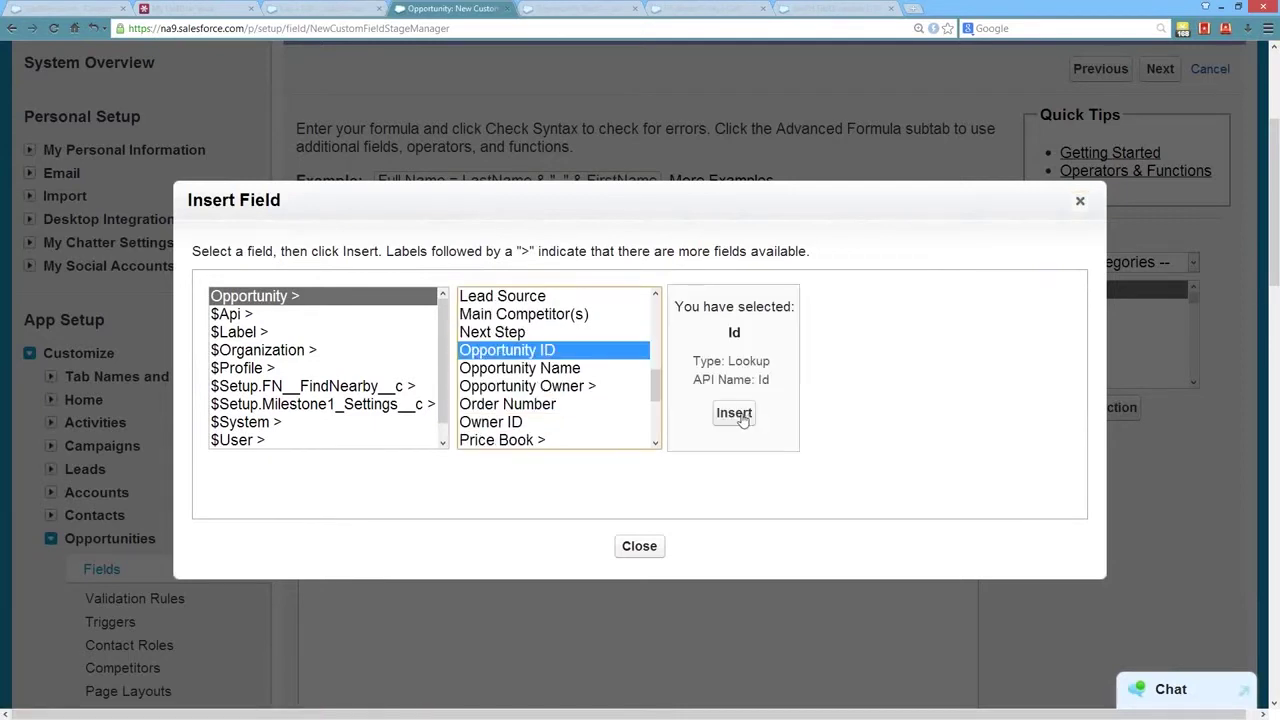
{"action": "left_click", "coordinate": [737, 419]}
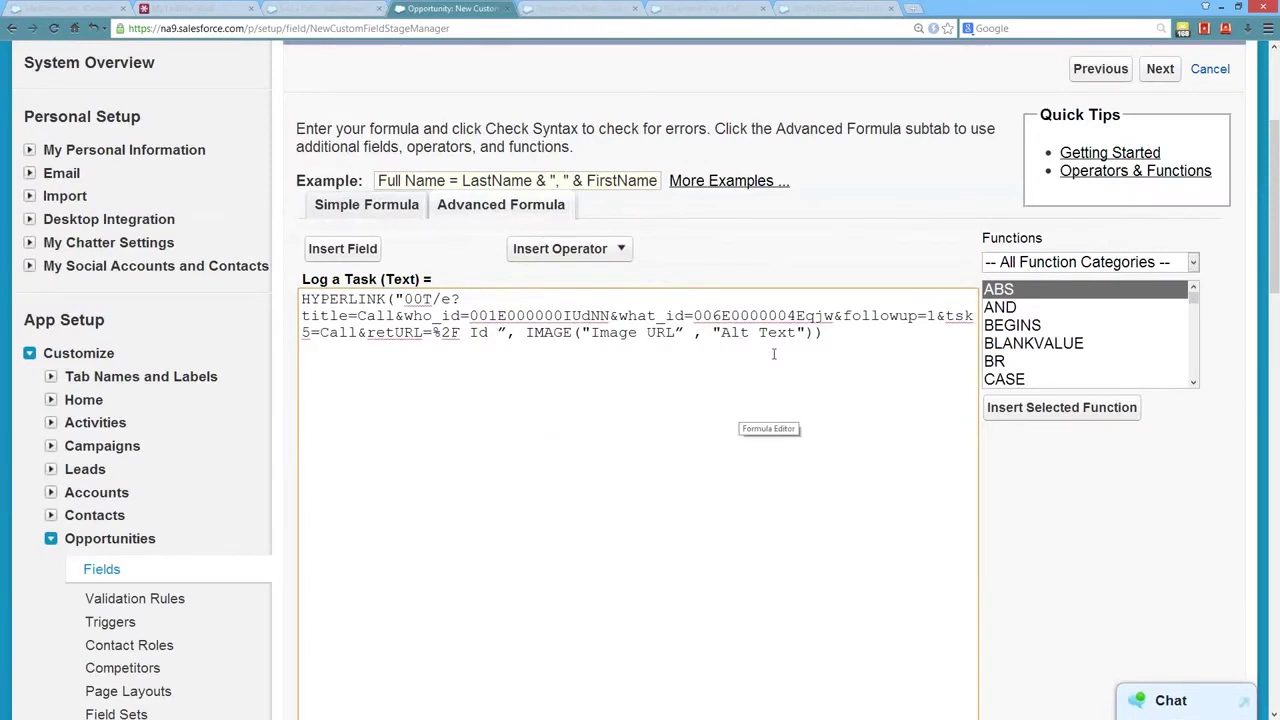
Step: Replace the hard-coded what_id value with the Opportunity ID field
{"action": "left_click_drag", "start_coordinate": [835, 316], "coordinate": [693, 316]}
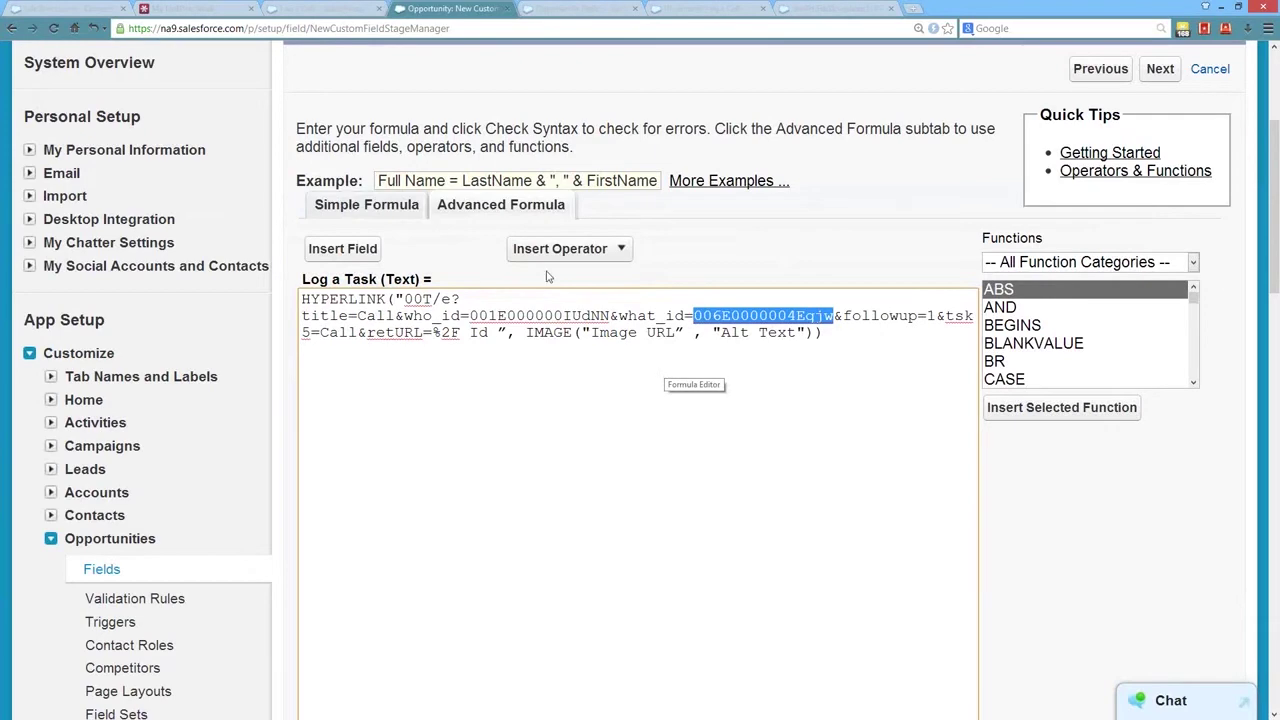
{"action": "left_click", "coordinate": [336, 250]}
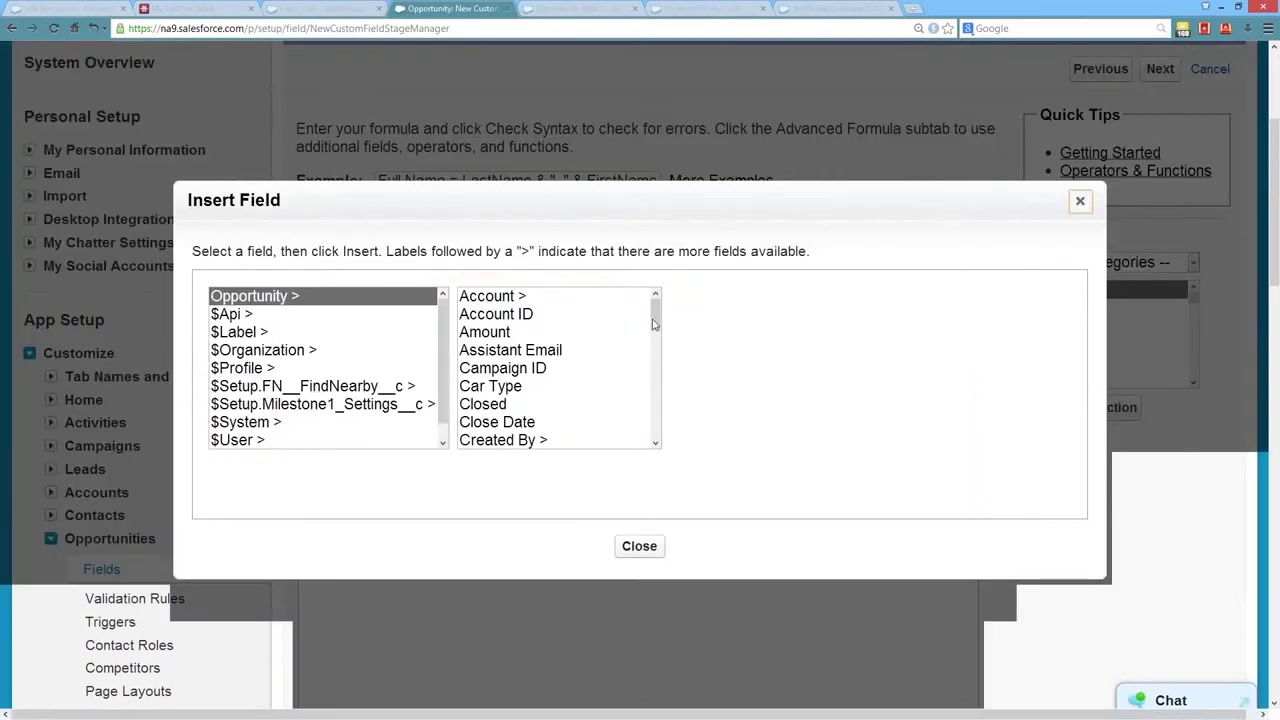
{"action": "left_click_drag", "start_coordinate": [653, 312], "coordinate": [652, 350]}
{"action": "scroll", "coordinate": [652, 370], "scroll_direction": "down", "scroll_amount": 2}
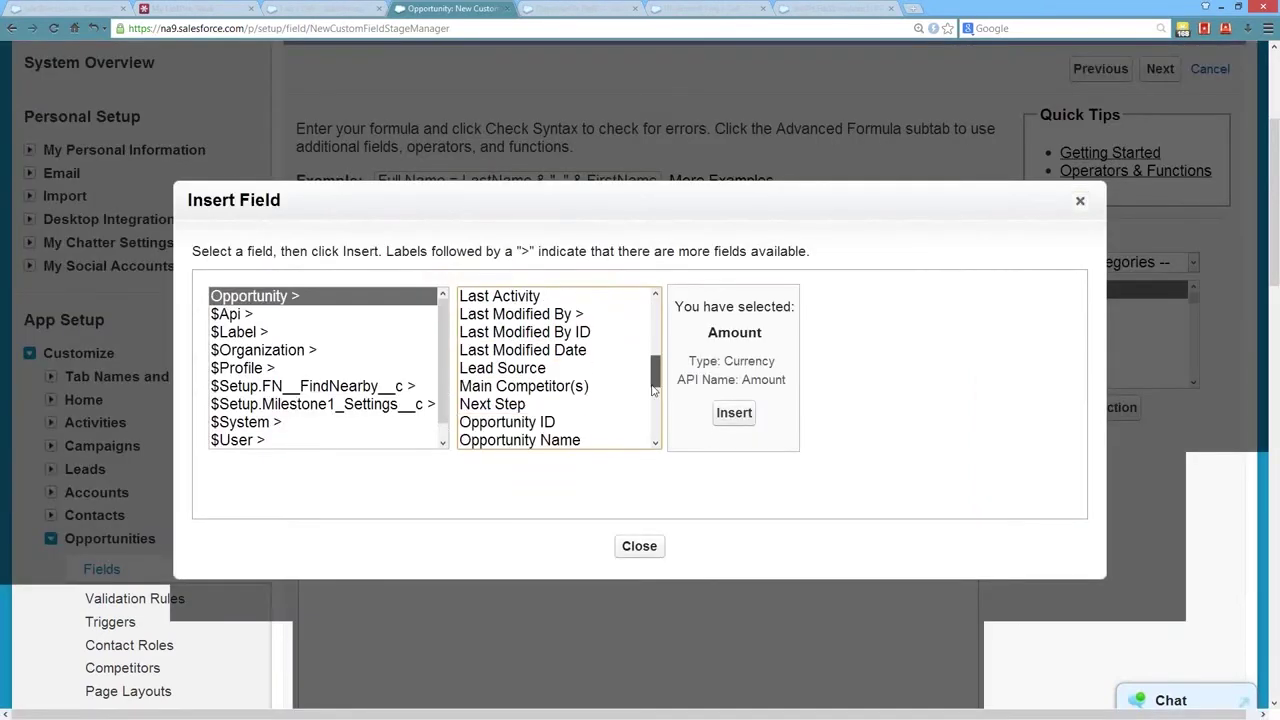
{"action": "left_click", "coordinate": [507, 350]}
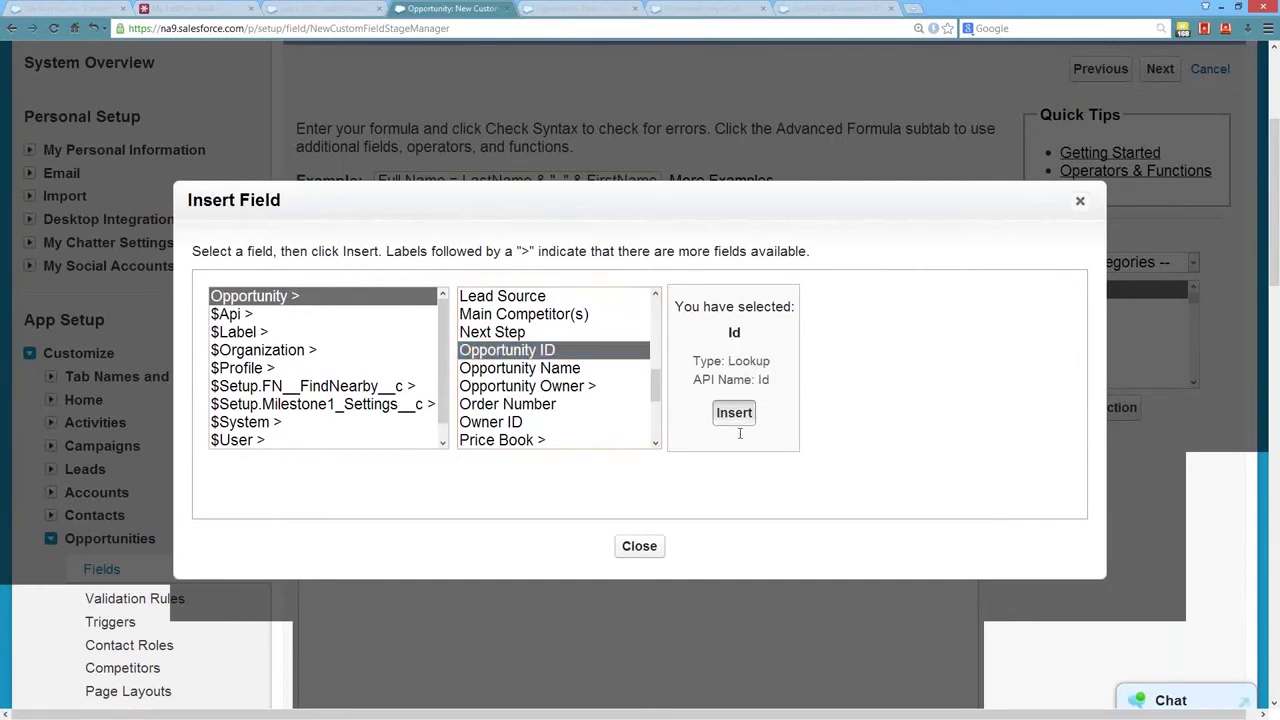
{"action": "left_click", "coordinate": [734, 412]}
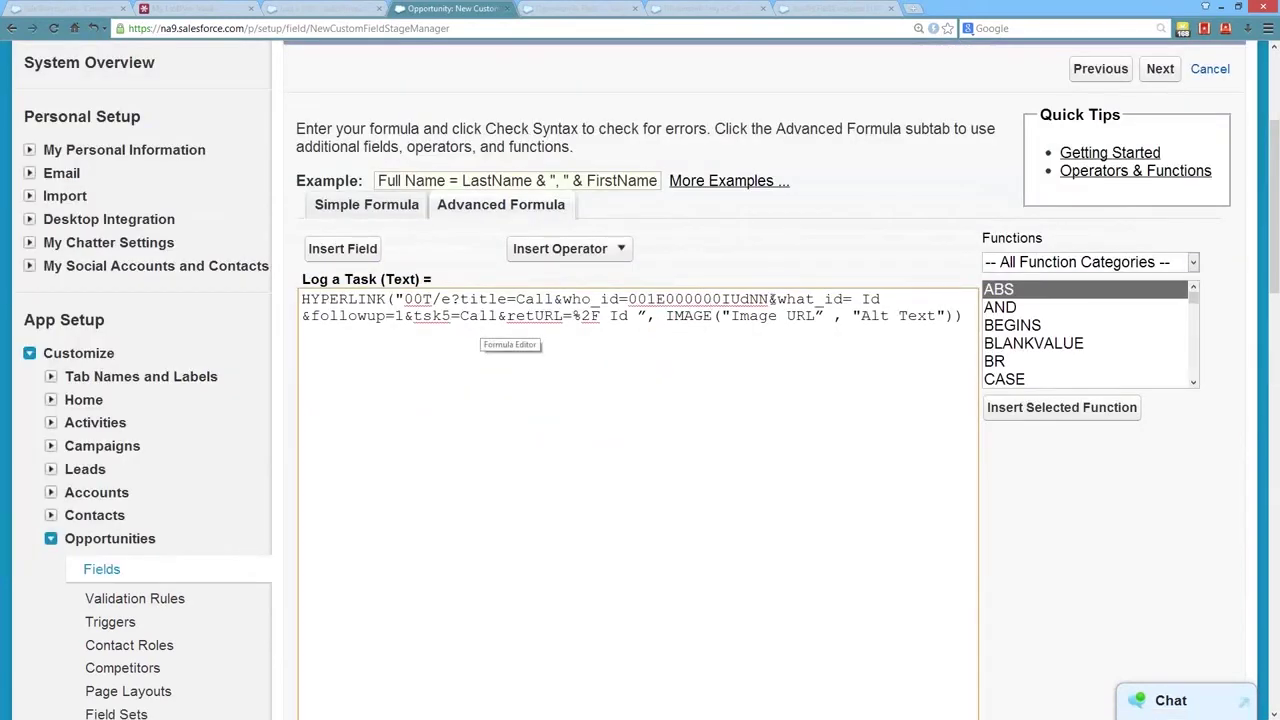
Step: Leave the hard-coded who_id value unchanged, closing the field list without inserting anything
{"action": "left_click_drag", "start_coordinate": [768, 299], "coordinate": [628, 299]}
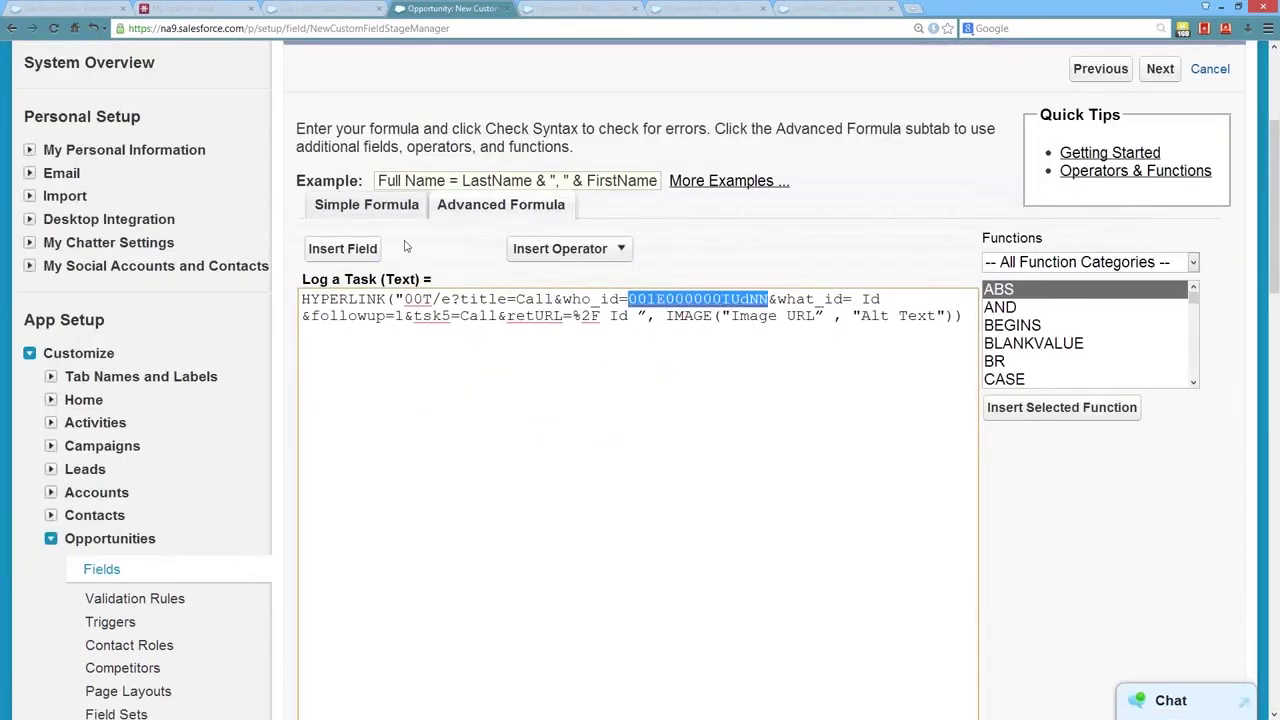
{"action": "left_click", "coordinate": [348, 256]}
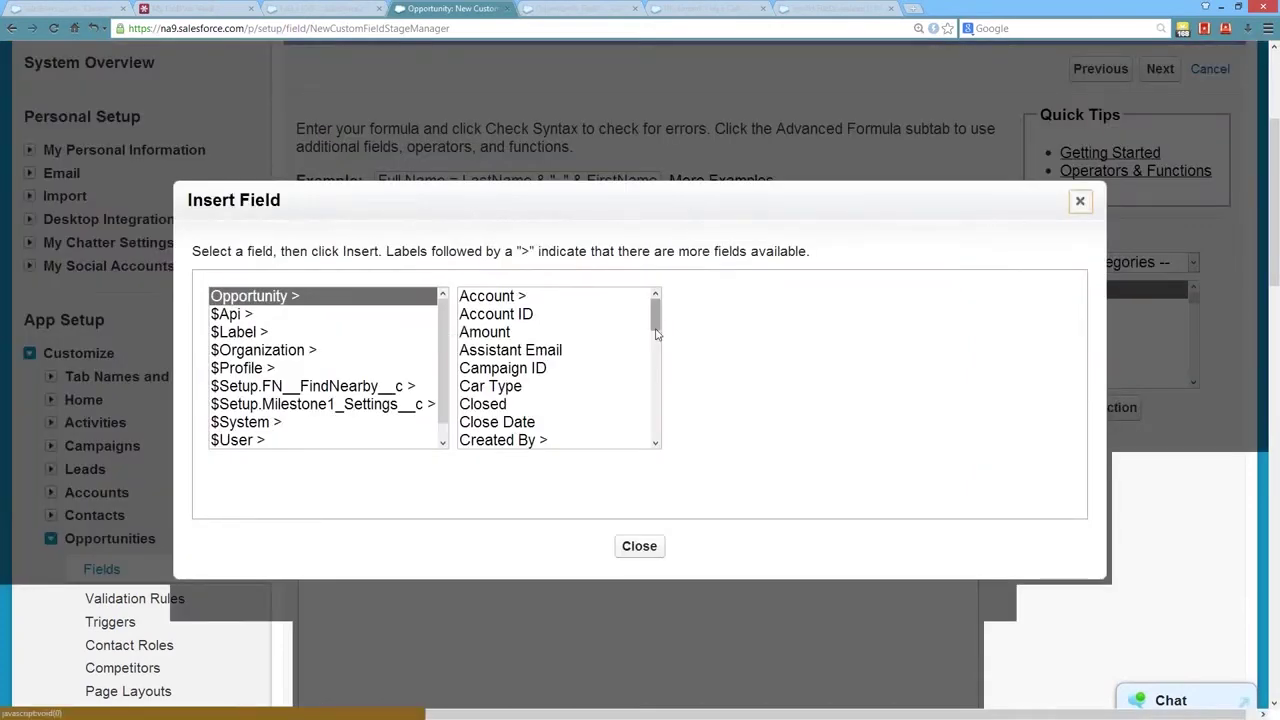
{"action": "mouse_move", "coordinate": [656, 333]}
{"action": "left_mouse_down"}
{"action": "mouse_move", "coordinate": [649, 419]}
{"action": "mouse_move", "coordinate": [649, 312]}
{"action": "left_mouse_up"}
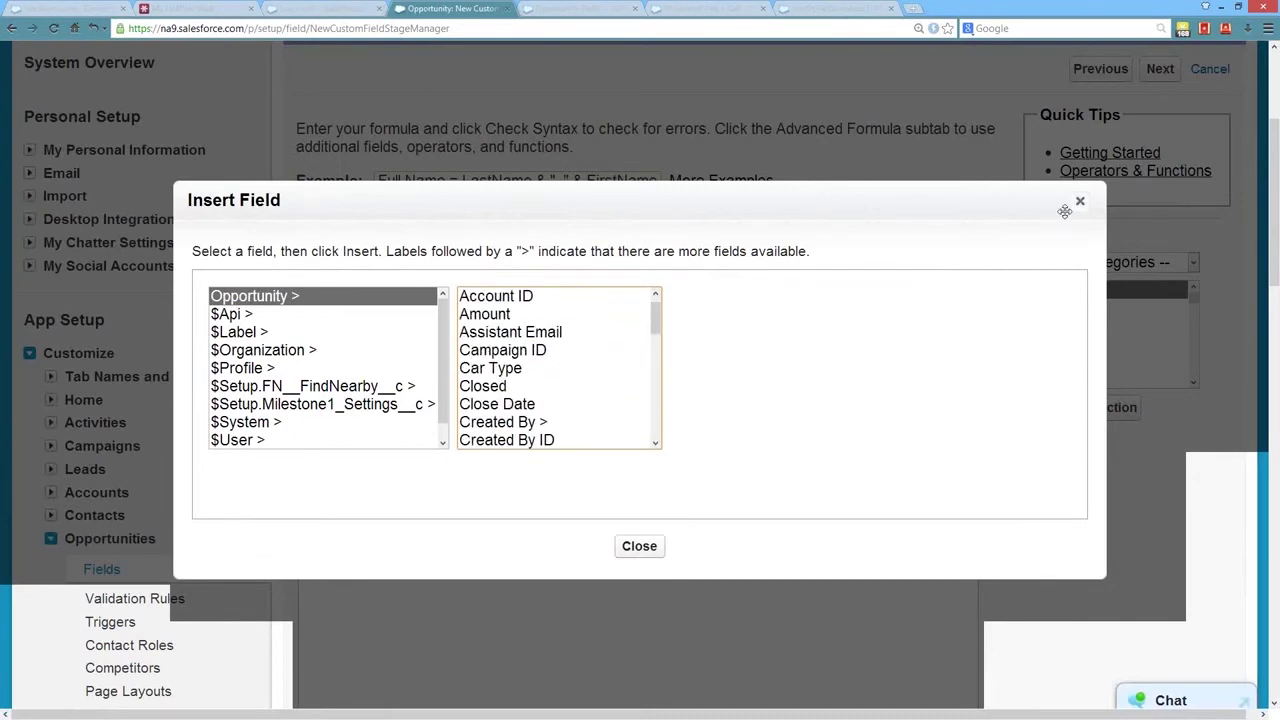
{"action": "left_click", "coordinate": [1079, 202]}
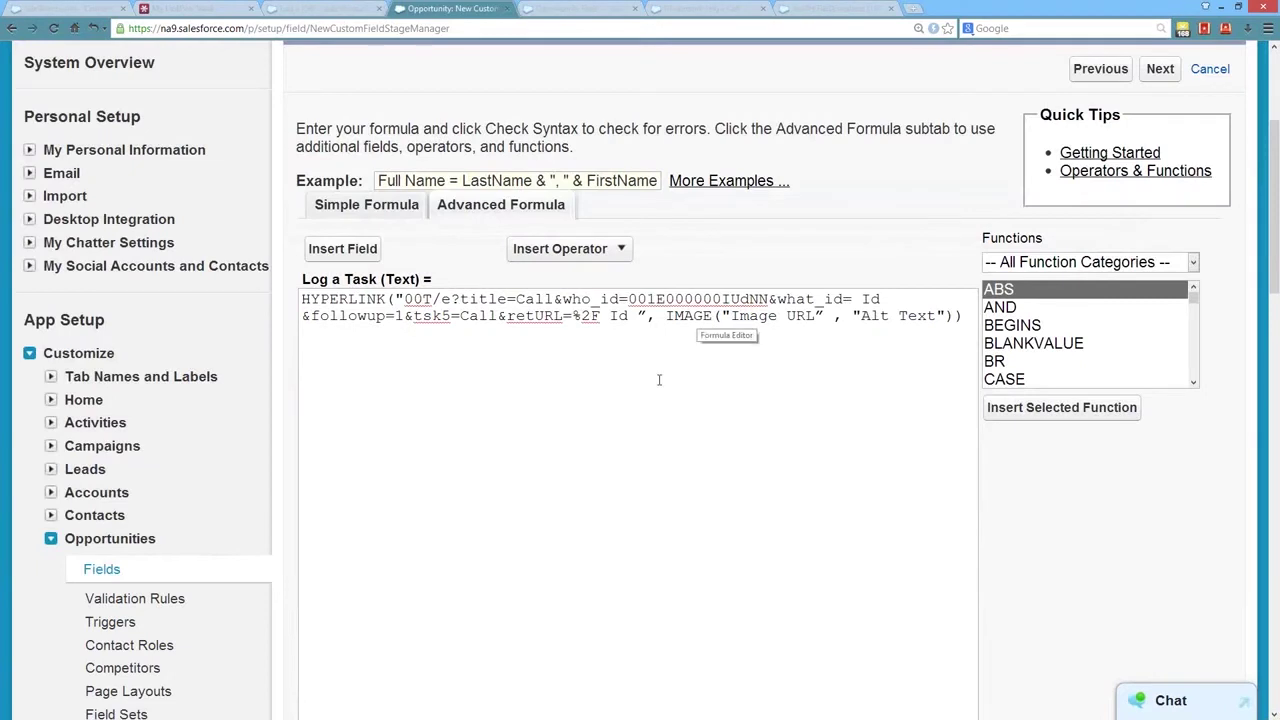
Step: Remove the stray quote and space around Id in the return URL and concatenate it with "&
{"action": "double_click", "coordinate": [650, 315]}
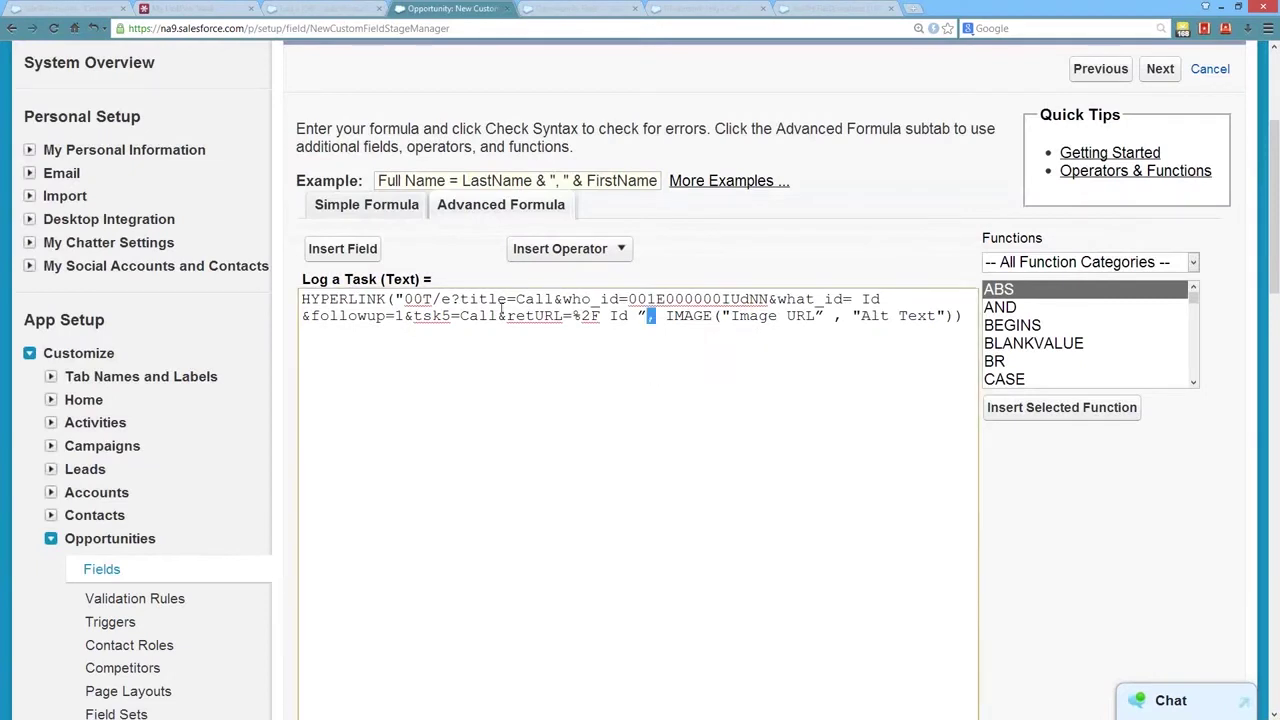
{"action": "left_click", "coordinate": [645, 316]}
{"action": "double_click", "coordinate": [642, 315]}
{"action": "key", "text": "BackSpace"}
{"action": "key", "text": "Left"}
{"action": "key", "text": "Left"}
{"action": "key", "text": "Left"}
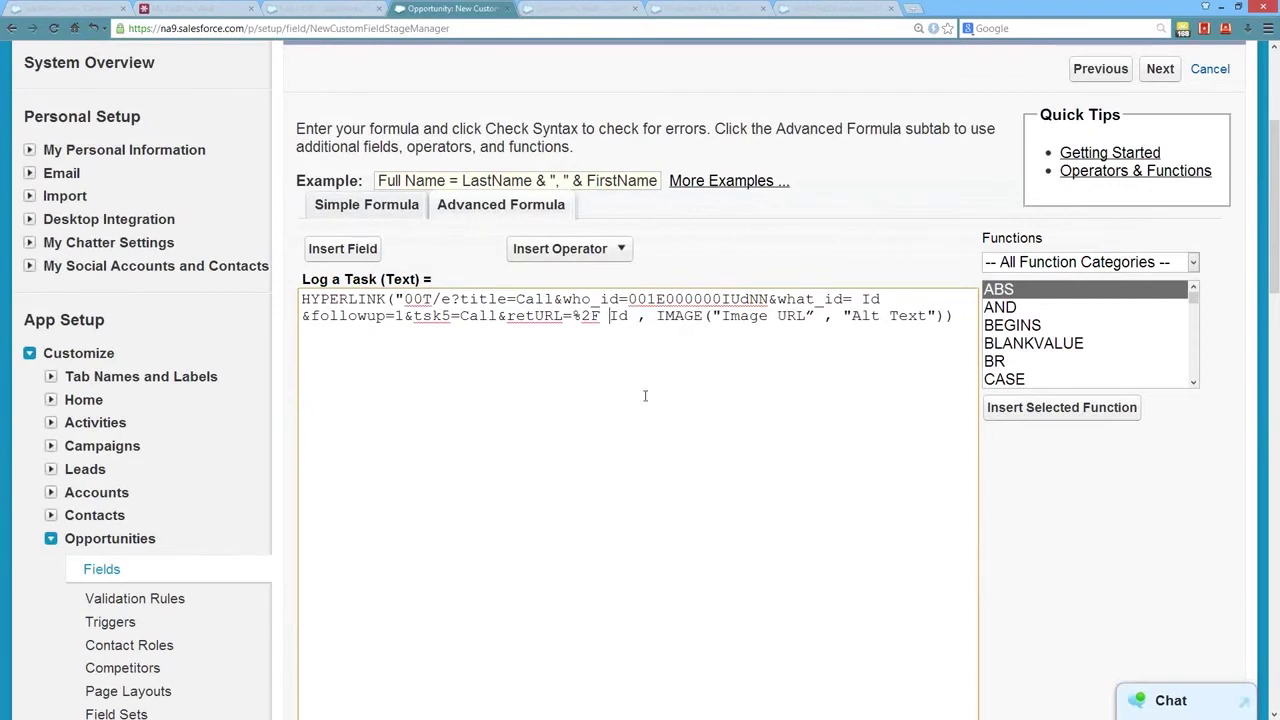
{"action": "key", "text": "BackSpace"}
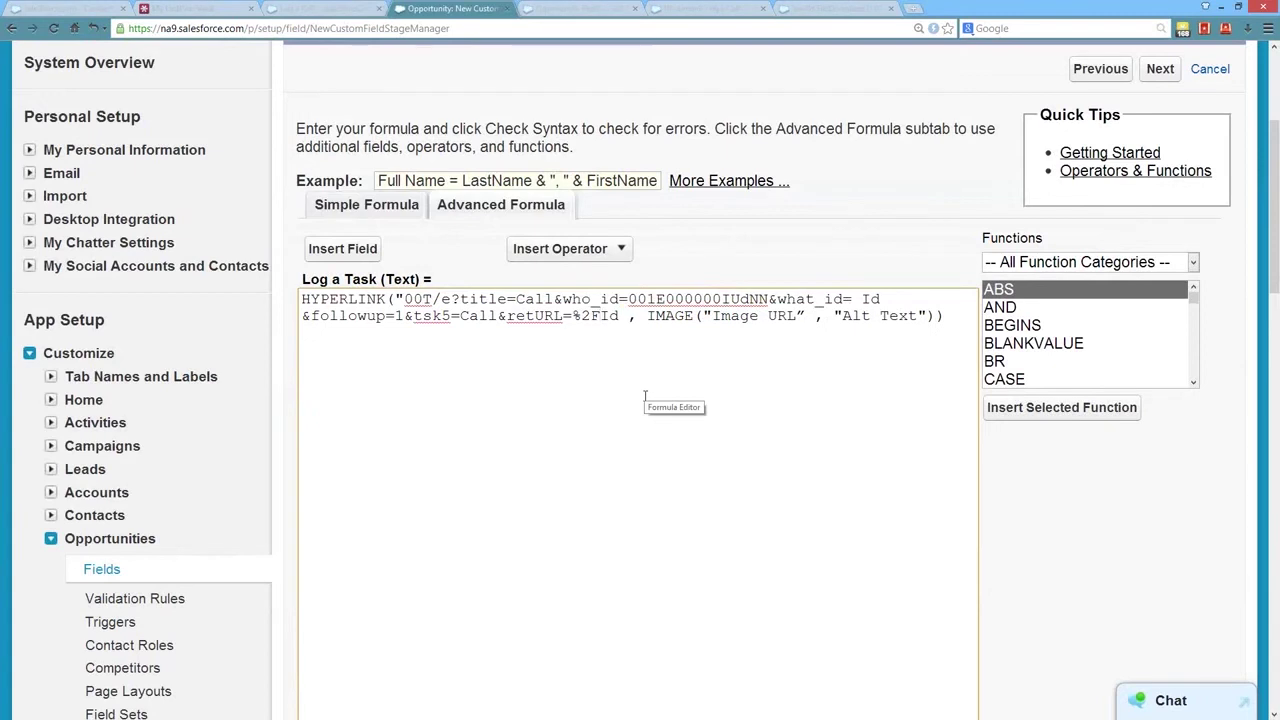
{"action": "type", "text": "\""}
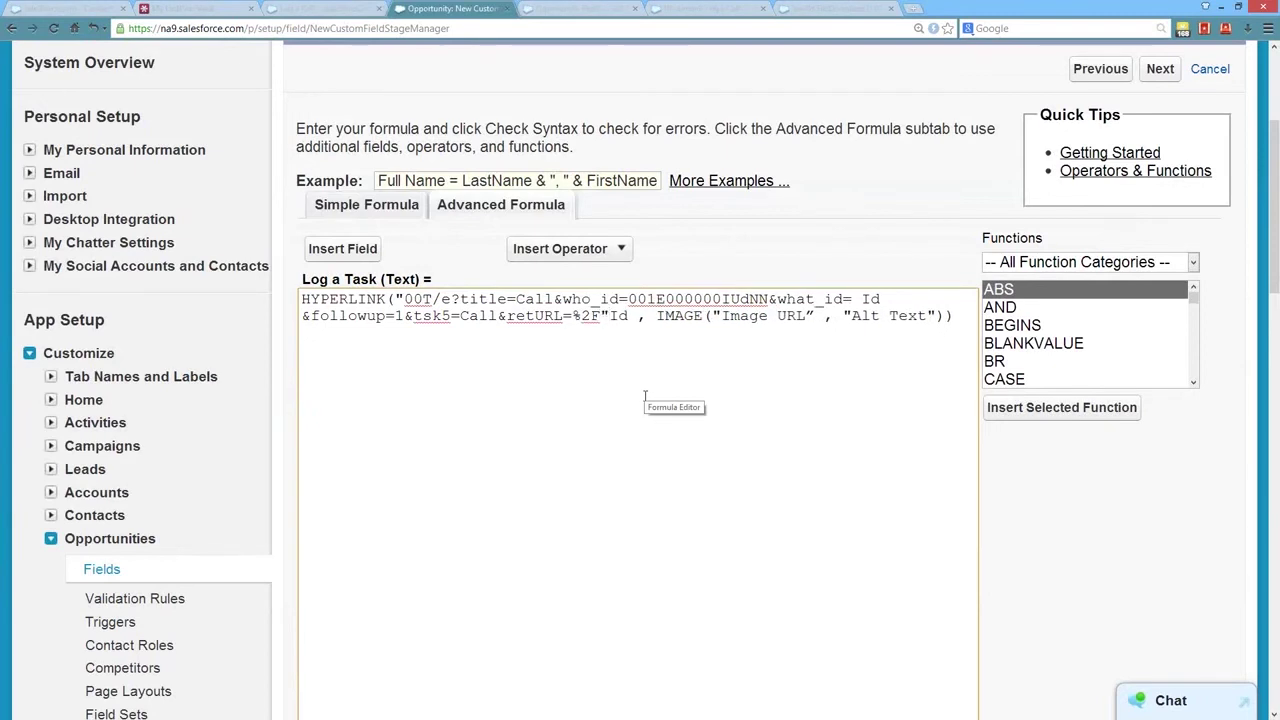
{"action": "type", "text": "&"}
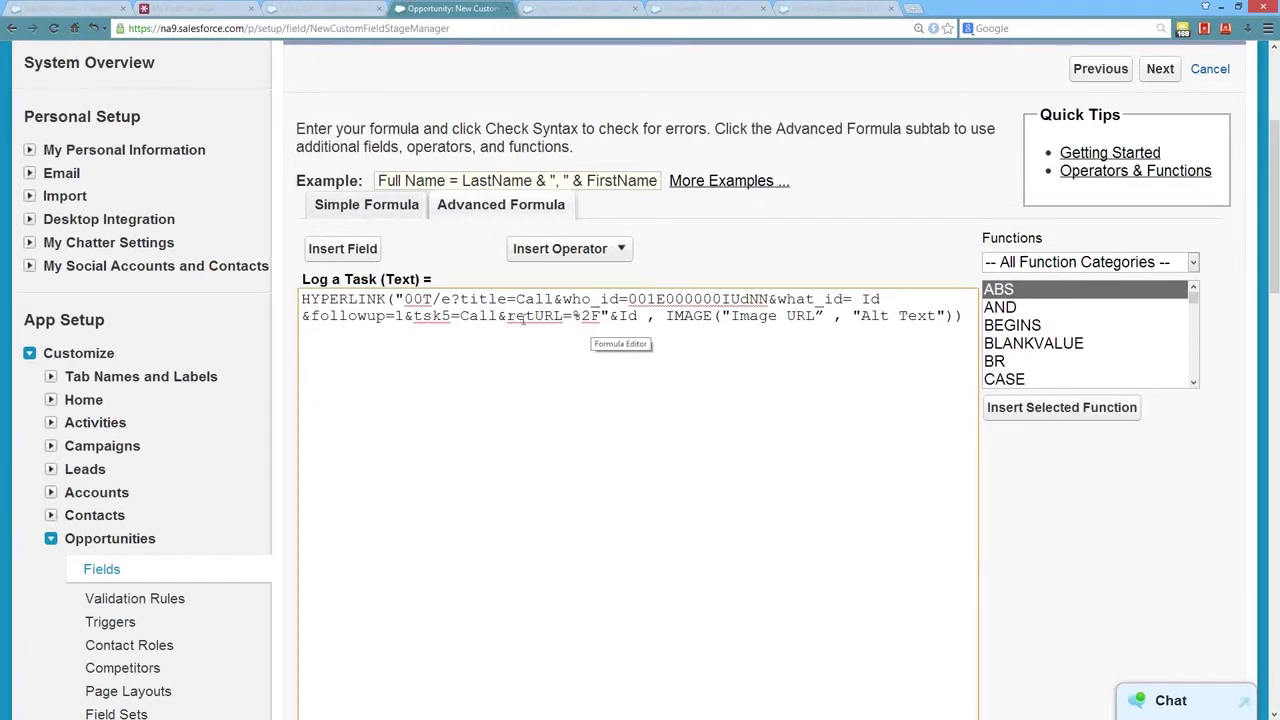
Step: Wrap the what_id Id as "& Id&" and join the &followup line onto it
{"action": "double_click", "coordinate": [866, 298]}
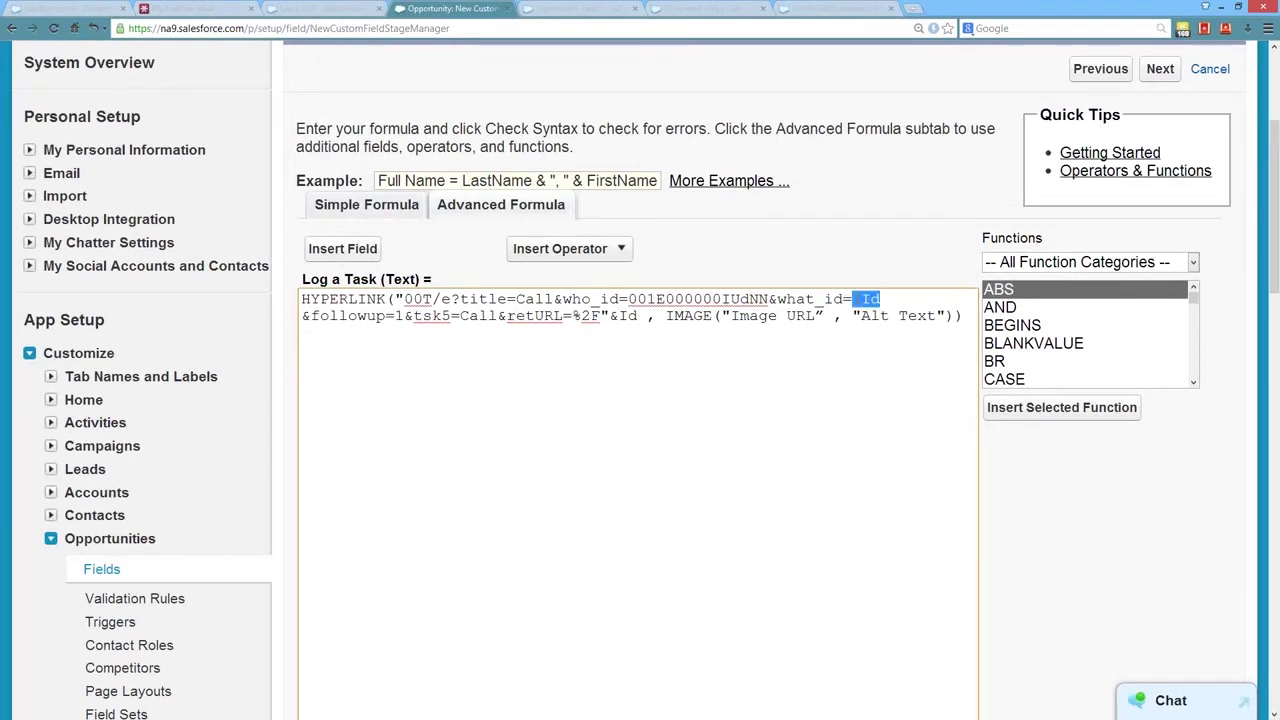
{"action": "left_click", "coordinate": [857, 340]}
{"action": "type", "text": "\""}
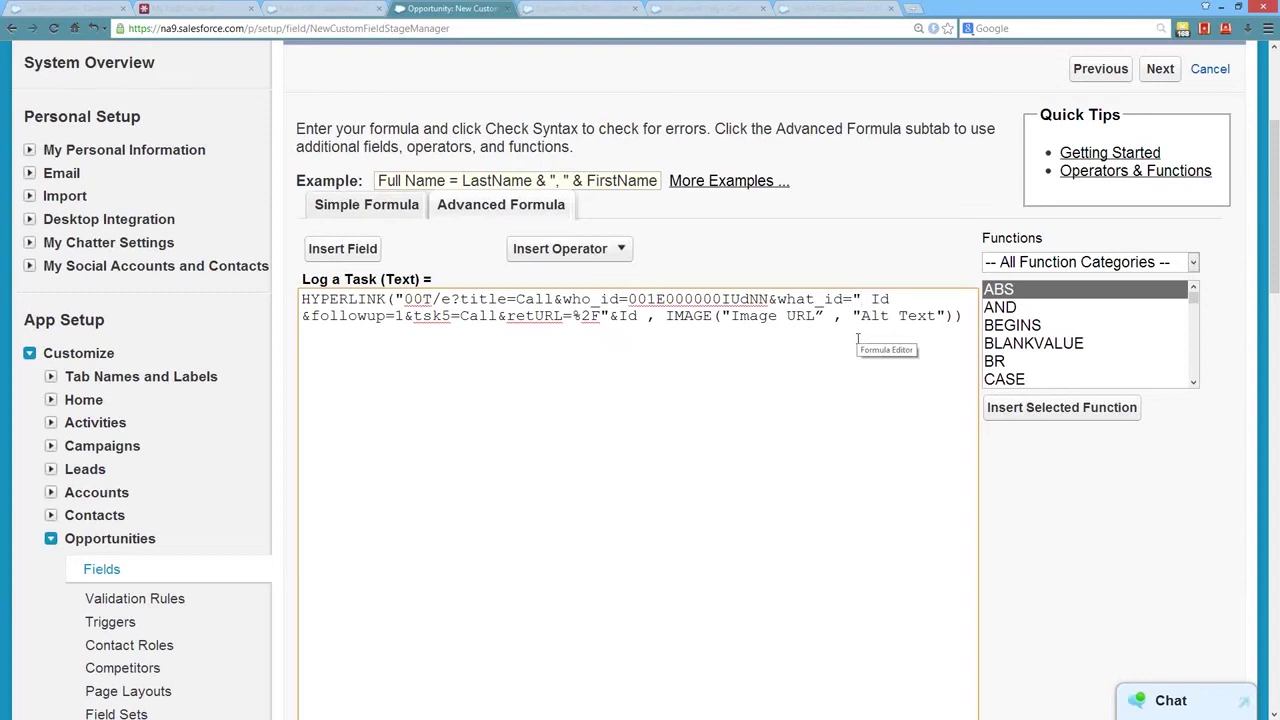
{"action": "type", "text": "& Id&\""}
{"action": "key", "text": "Delete"}
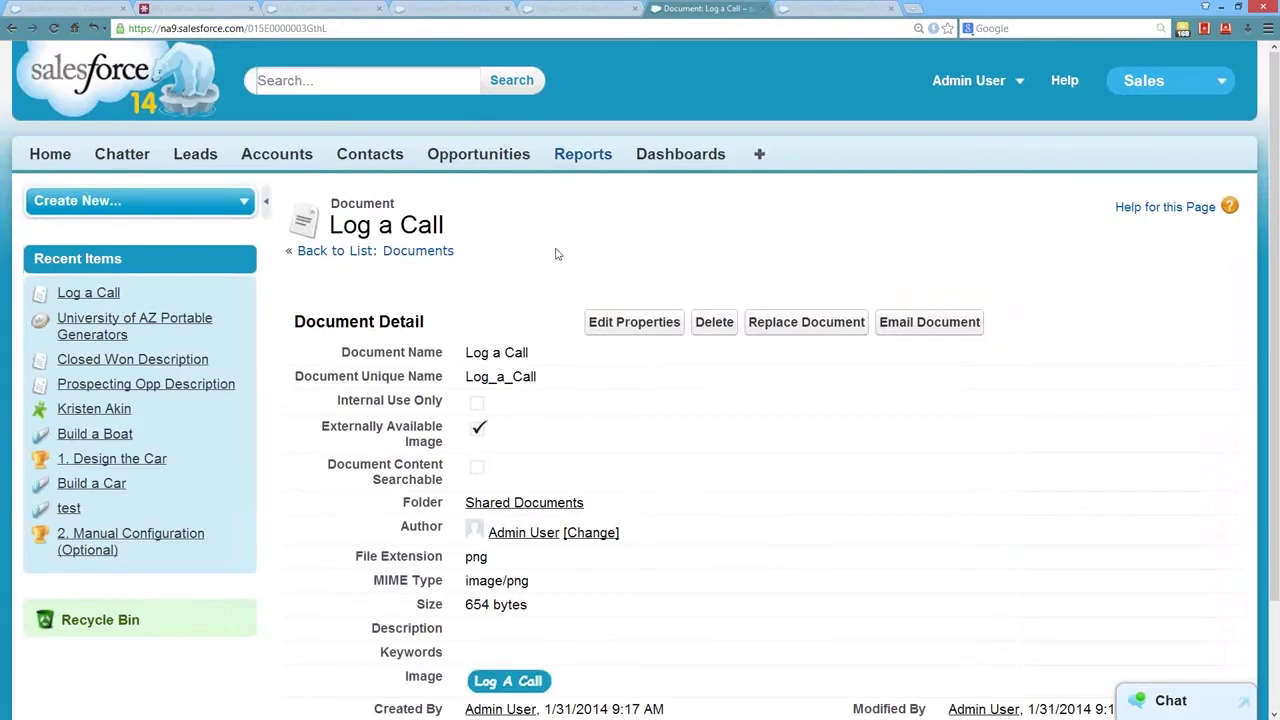
Step: View the Log a Call image document's ID in Documents, then open Shared Documents
{"action": "scroll", "coordinate": [545, 266], "scroll_direction": "up", "scroll_amount": 2}
{"action": "key", "text": "alt+Left"}
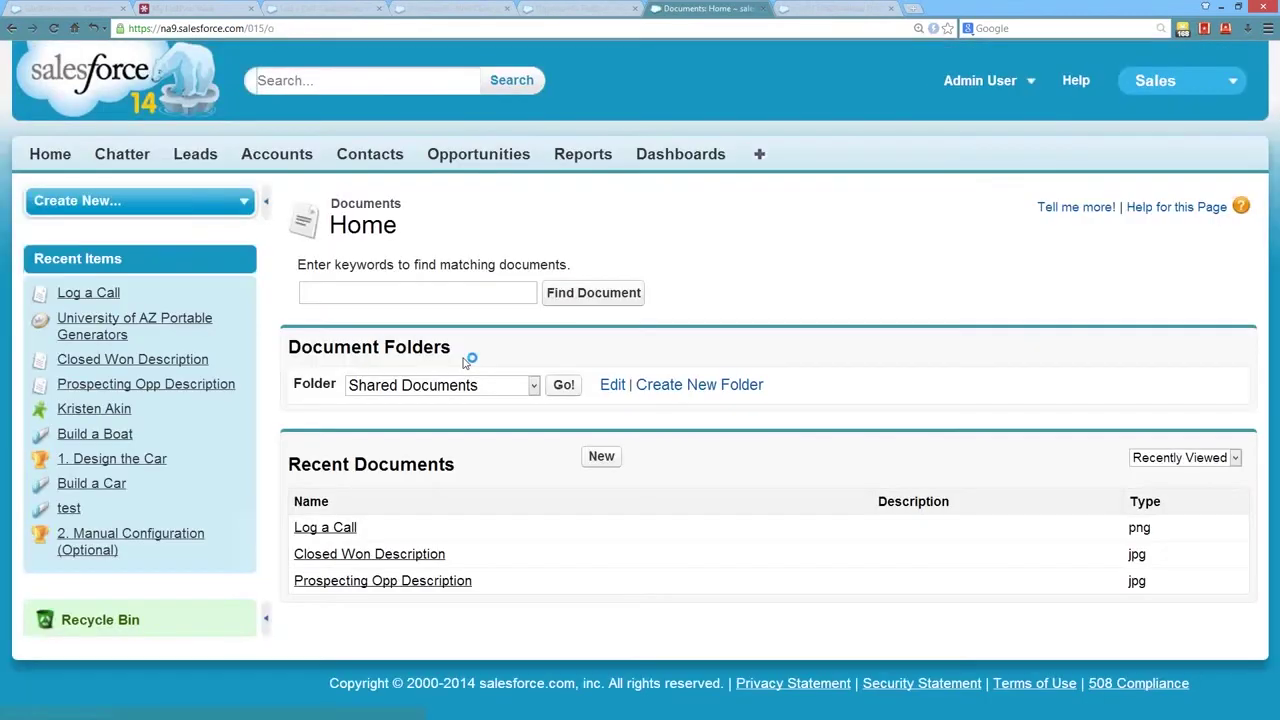
{"action": "left_click", "coordinate": [333, 530]}
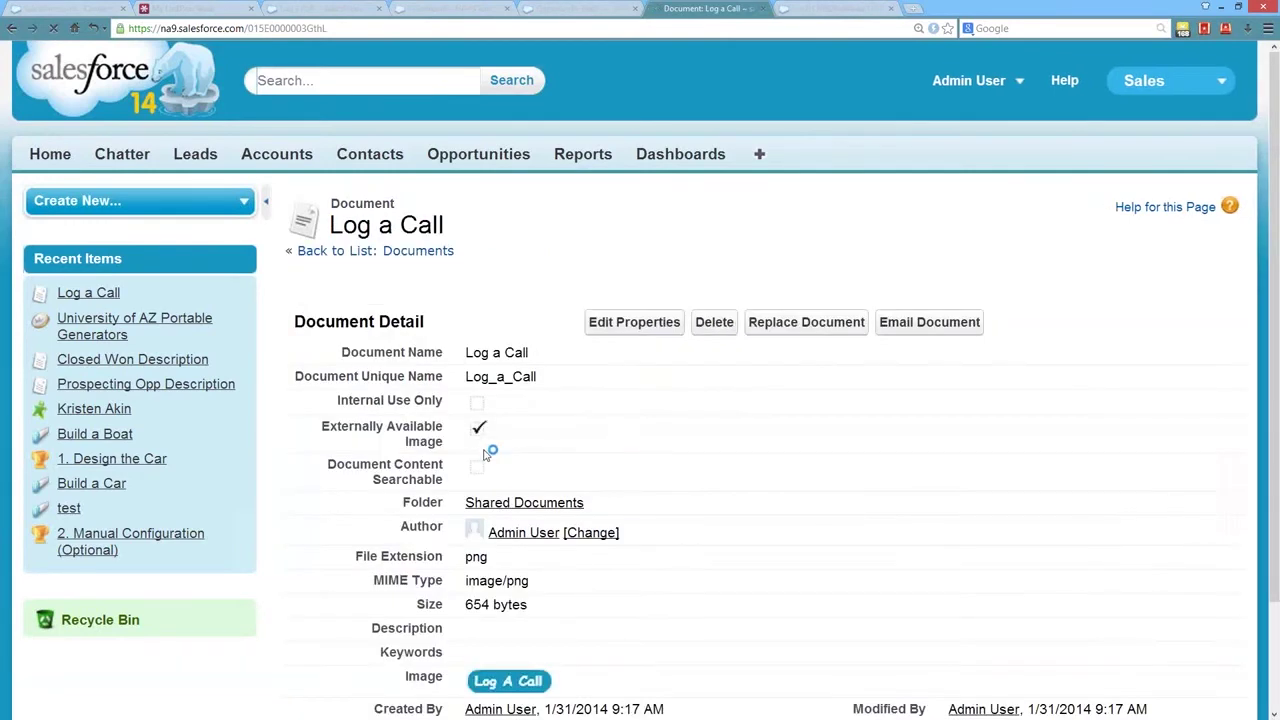
{"action": "scroll", "coordinate": [477, 450], "scroll_direction": "down", "scroll_amount": 3}
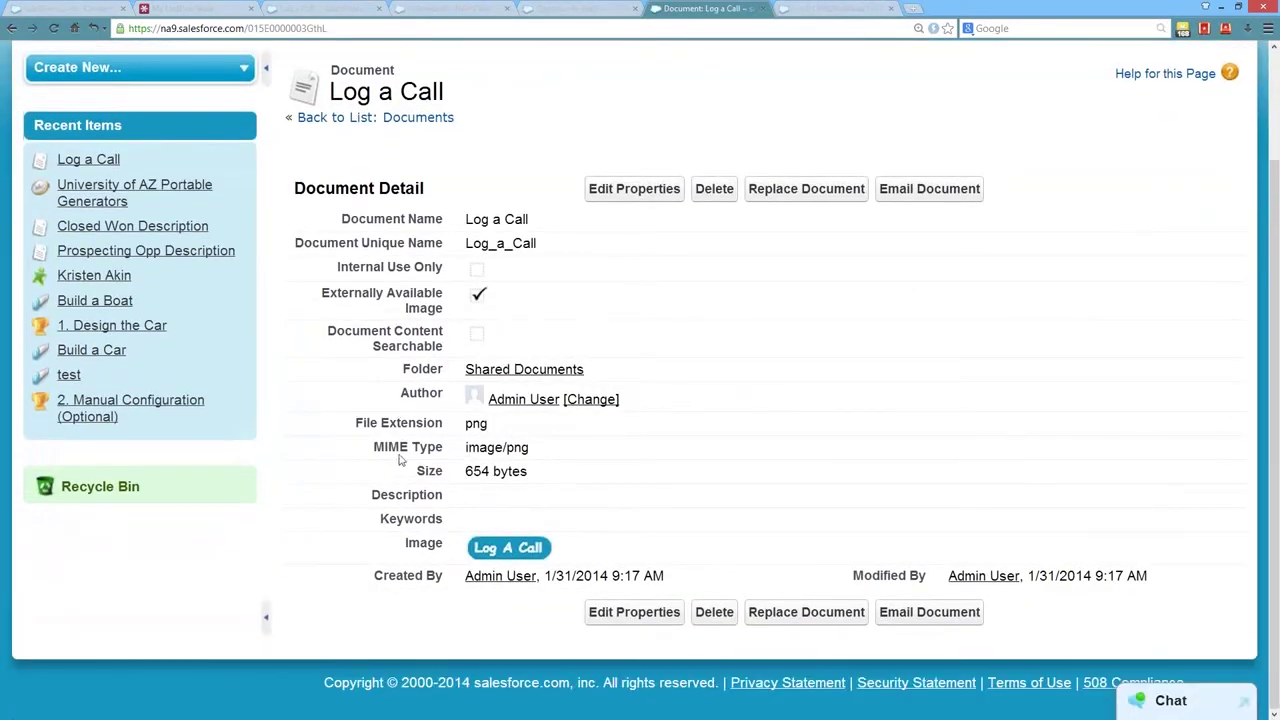
{"action": "left_click", "coordinate": [520, 369]}
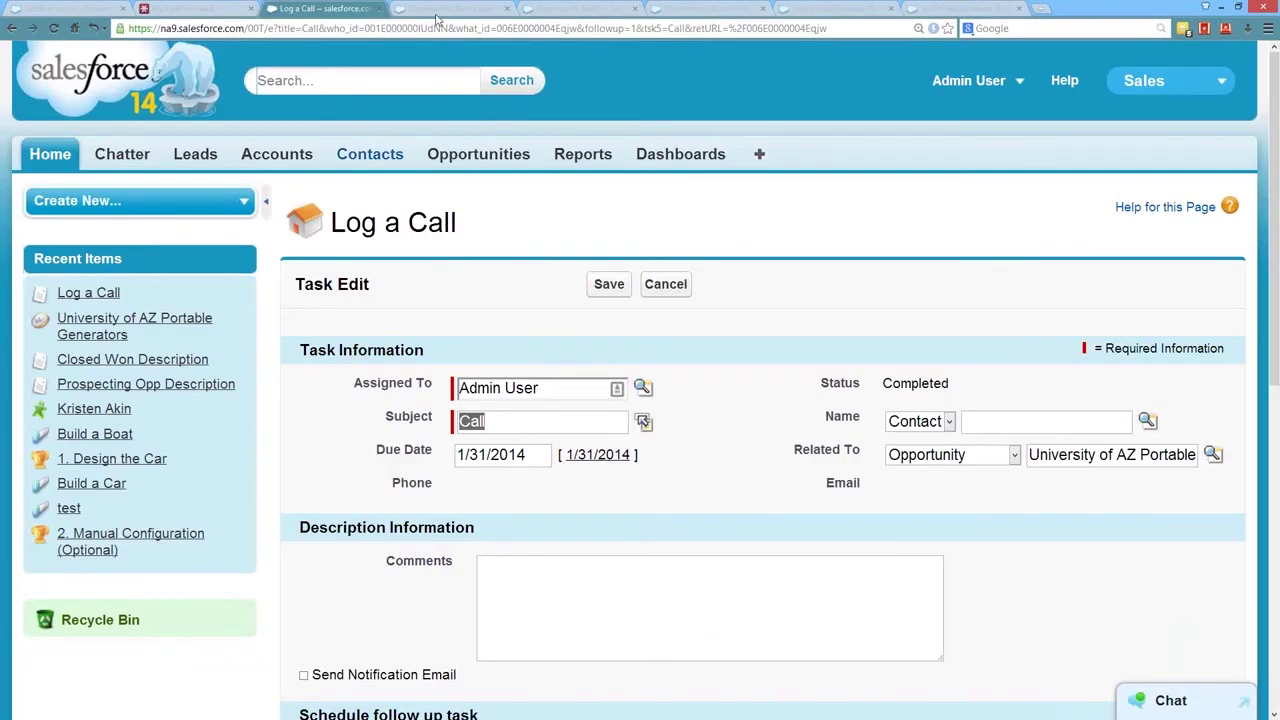
Step: Set IMAGE to /servlet/servlet.FileDownload?file=015E0000003GthL with alt text 'Log a Call' and check syntax
{"action": "left_click", "coordinate": [445, 8]}
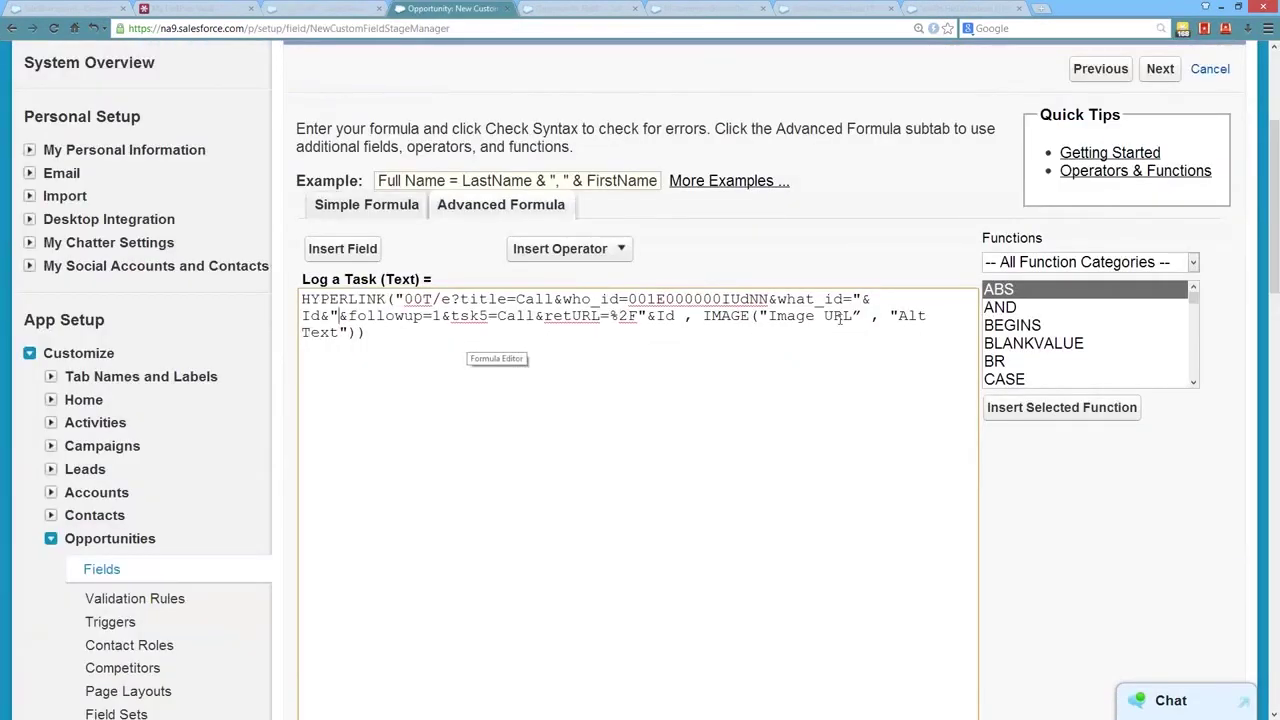
{"action": "left_click_drag", "start_coordinate": [852, 316], "coordinate": [768, 316]}
{"action": "type", "text": "/servlet/servlet.FileDownload?file=015E0000003GthL"}
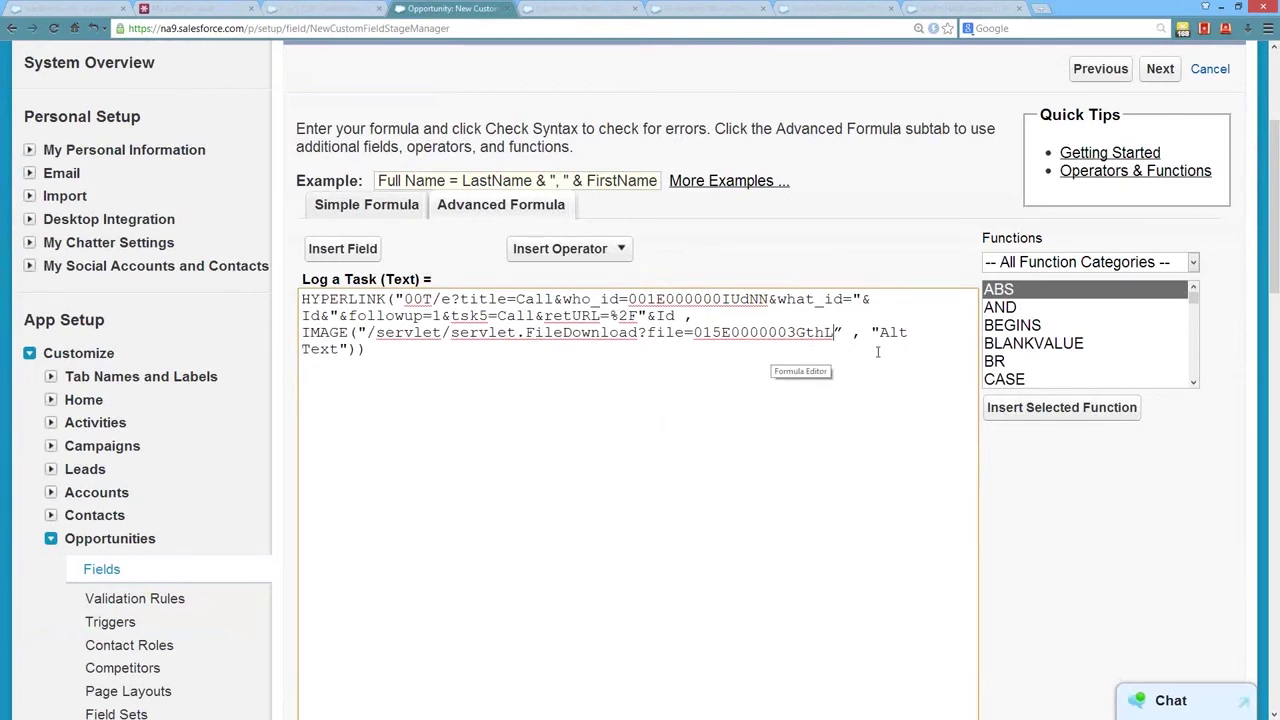
{"action": "left_click_drag", "start_coordinate": [880, 332], "coordinate": [418, 440]}
{"action": "type", "text": "Log "}
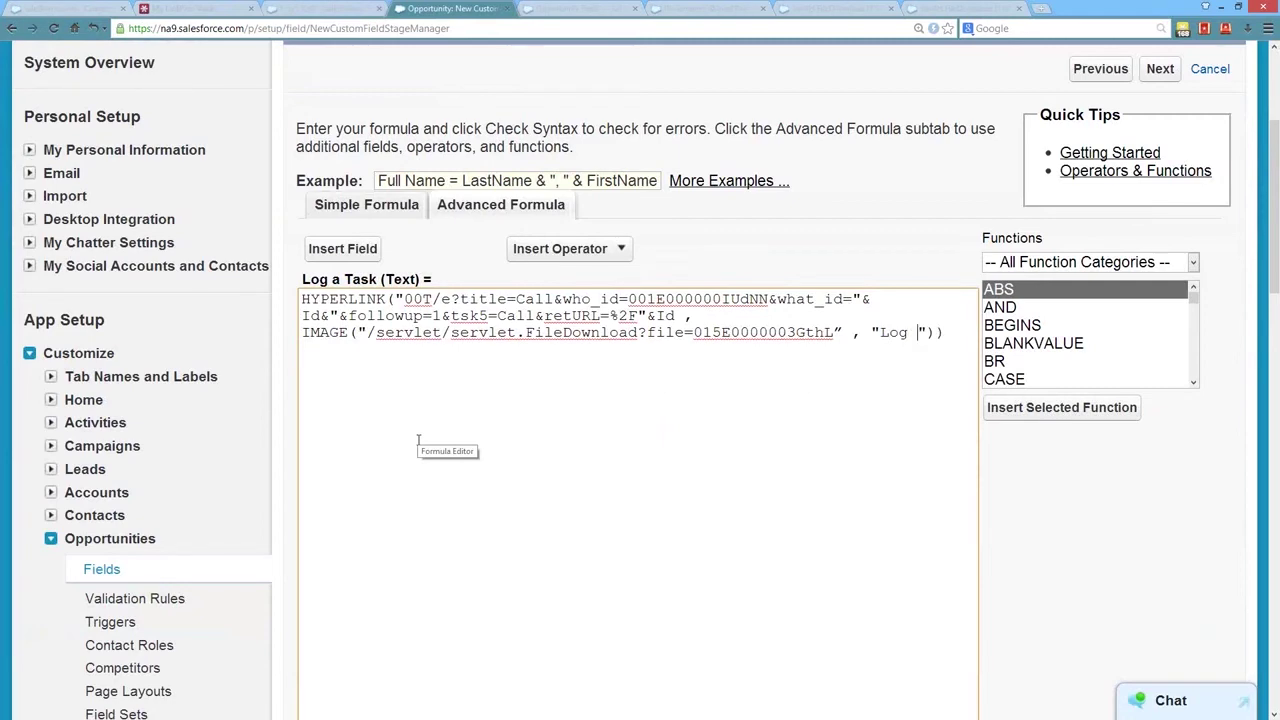
{"action": "type", "text": "a Call"}
{"action": "scroll", "coordinate": [634, 409], "scroll_direction": "down", "scroll_amount": 2}
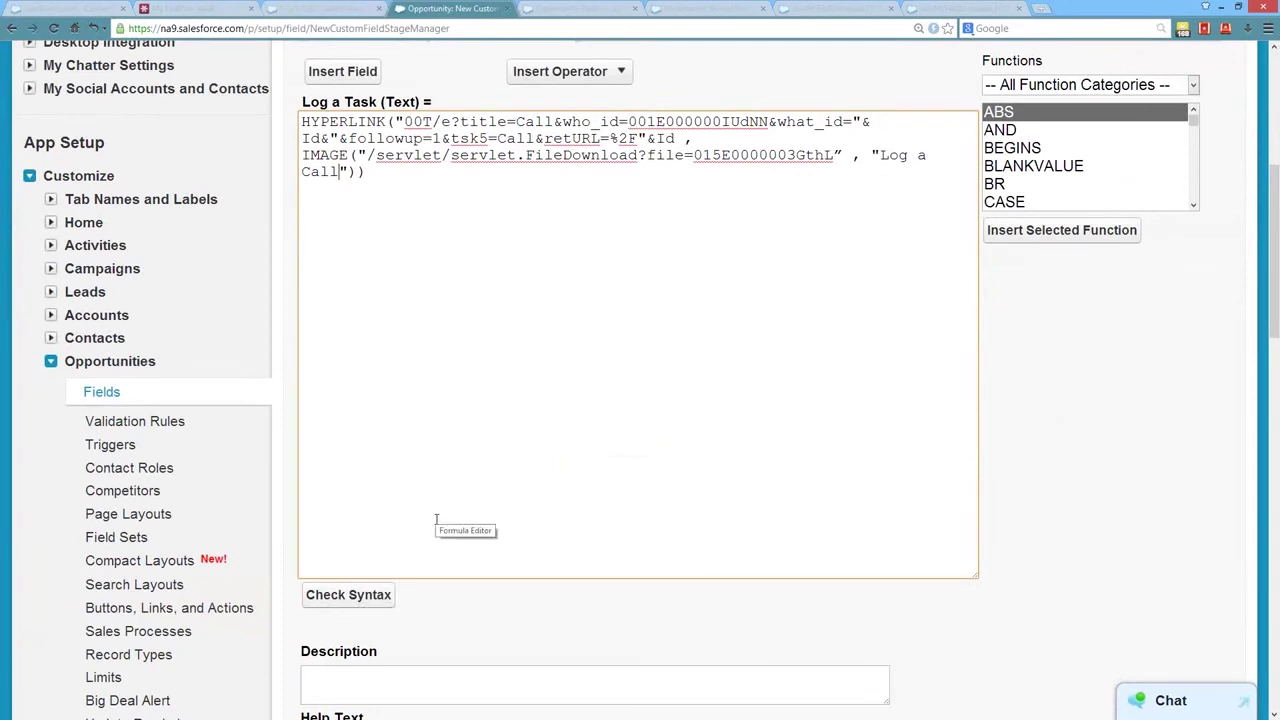
{"action": "left_click", "coordinate": [371, 596]}
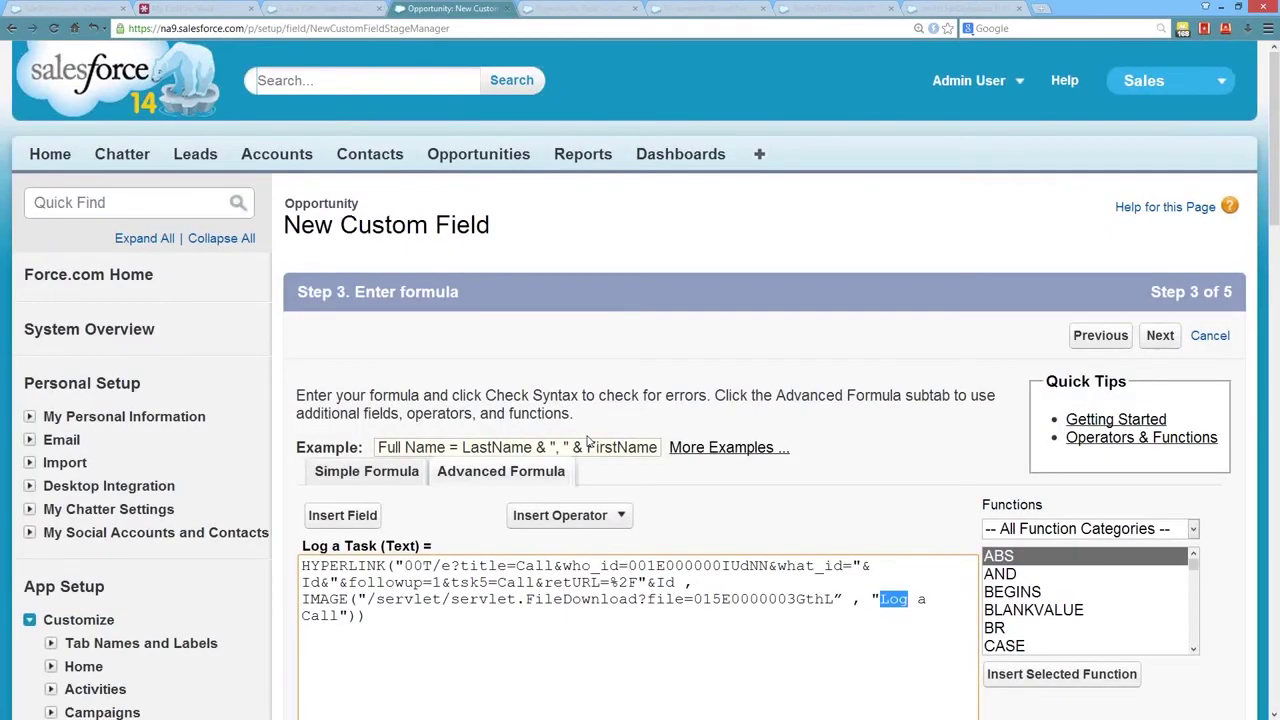
Step: Remove the extra spaces before the alt text and inside 'Log a Call', then recheck syntax
{"action": "scroll", "coordinate": [600, 440], "scroll_direction": "down", "scroll_amount": 5}
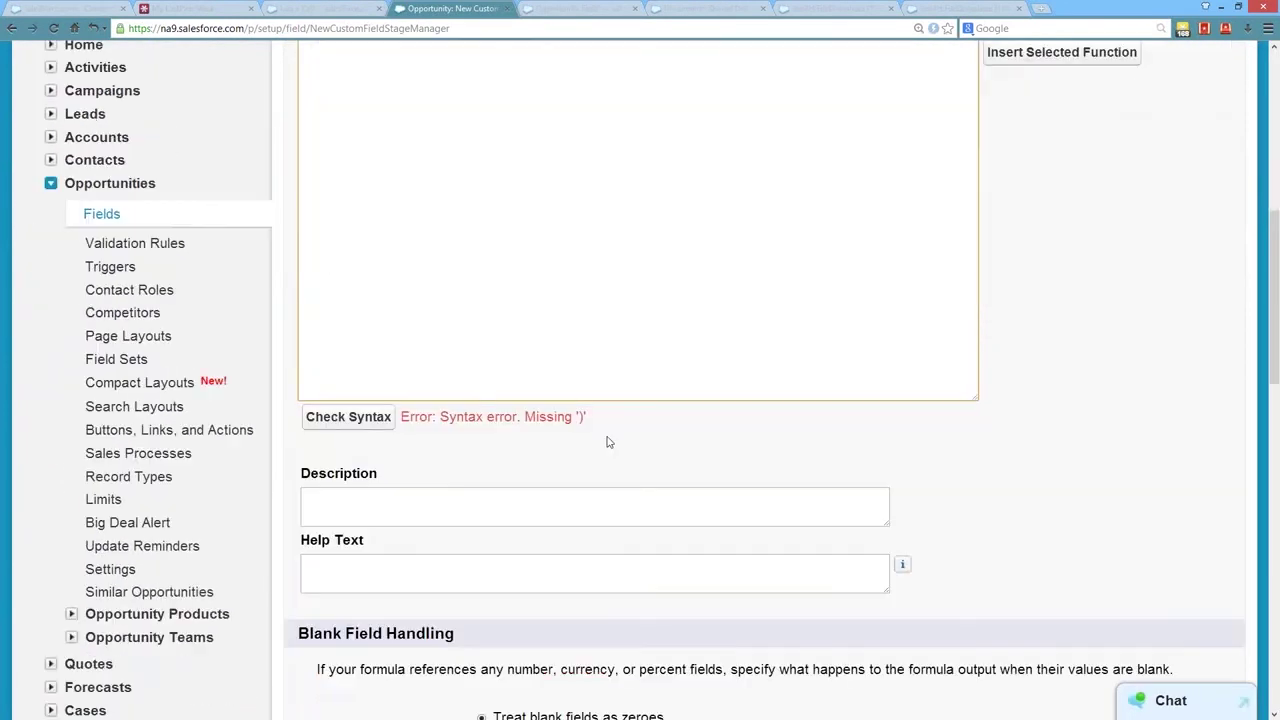
{"action": "scroll", "coordinate": [607, 435], "scroll_direction": "up", "scroll_amount": 2}
{"action": "scroll", "coordinate": [607, 435], "scroll_direction": "up", "scroll_amount": 2}
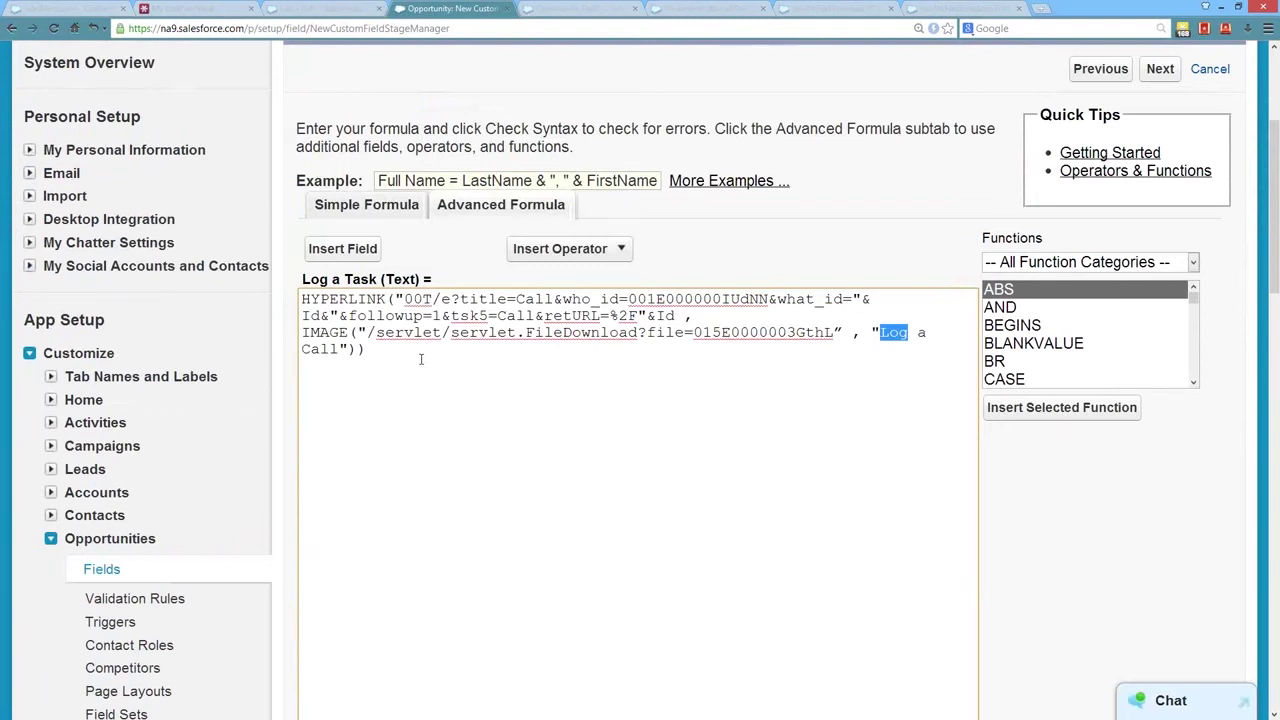
{"action": "left_click", "coordinate": [871, 336]}
{"action": "key", "text": "BackSpace"}
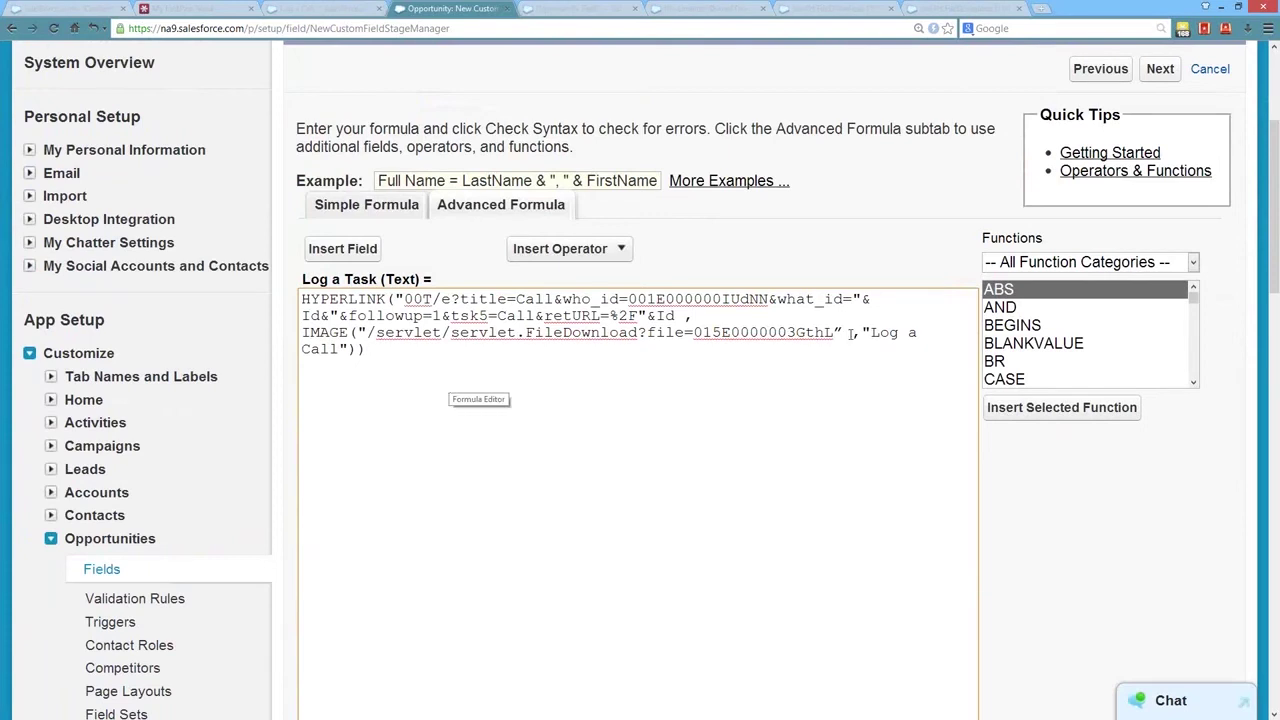
{"action": "key", "text": "BackSpace"}
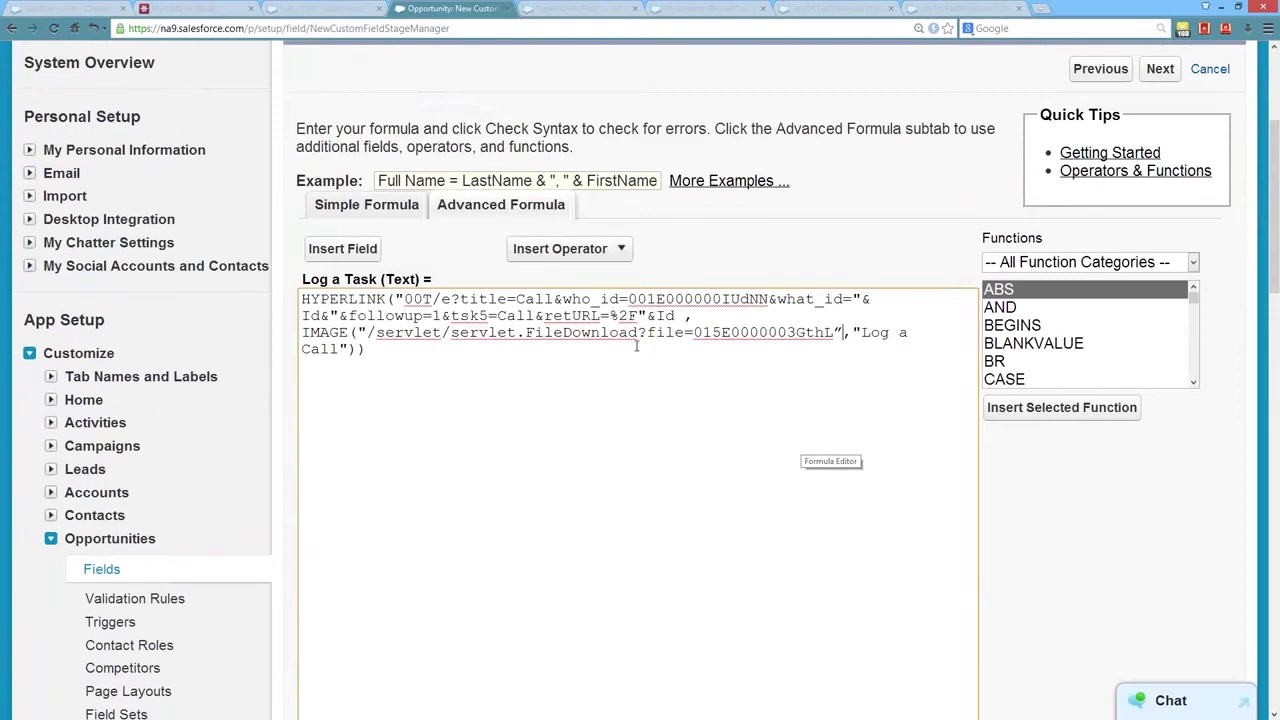
{"action": "left_click", "coordinate": [557, 356]}
{"action": "scroll", "coordinate": [553, 360], "scroll_direction": "down", "scroll_amount": 1}
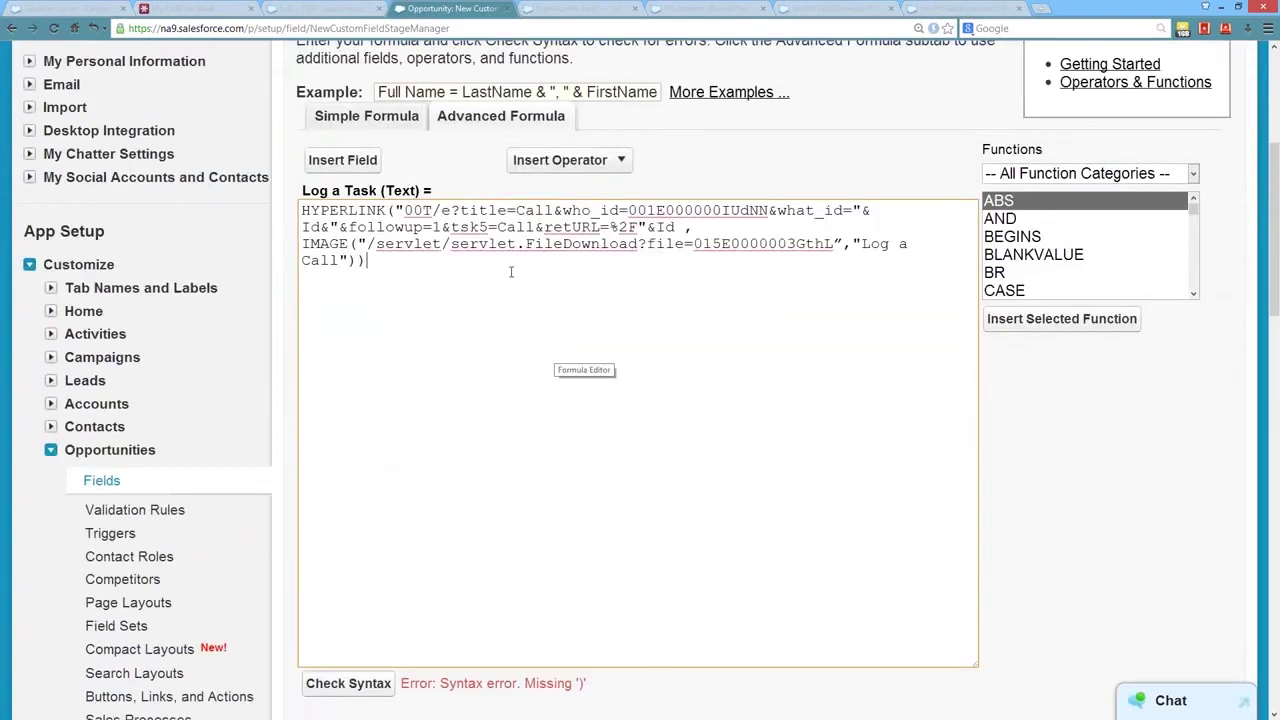
{"action": "left_click", "coordinate": [955, 244]}
{"action": "key", "text": "BackSpace"}
{"action": "key", "text": "BackSpace"}
{"action": "key", "text": "BackSpace"}
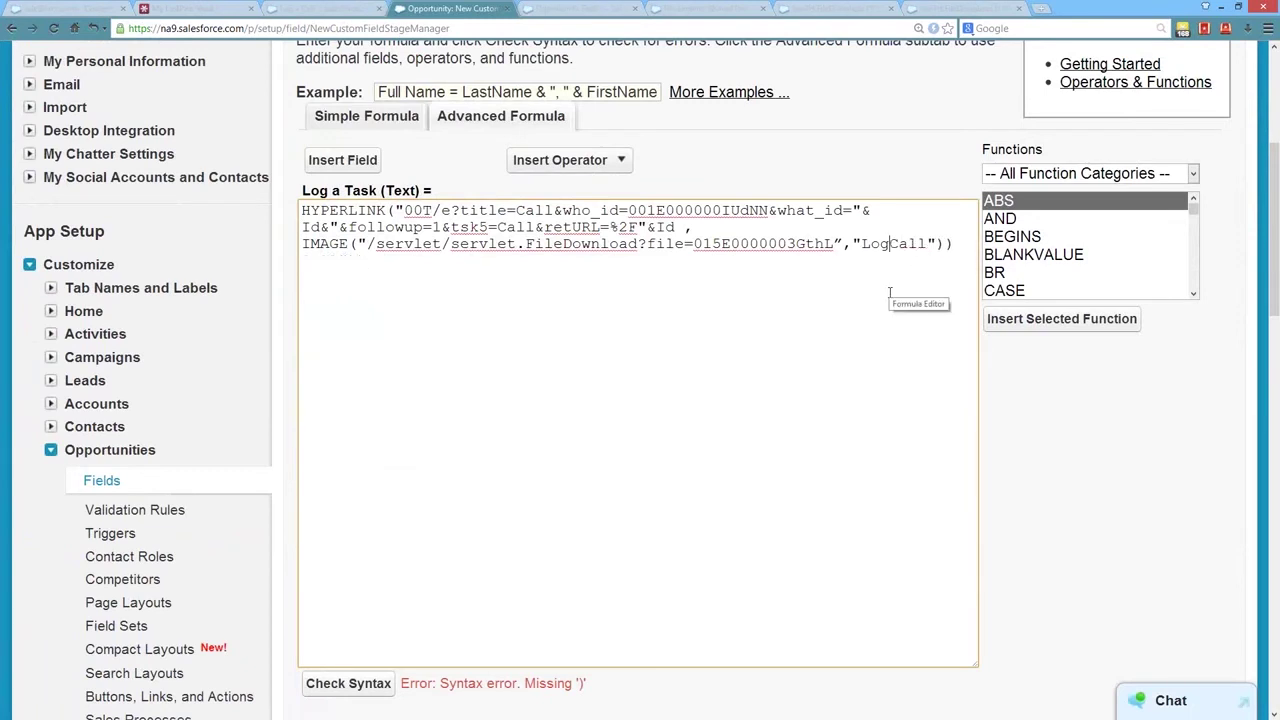
{"action": "type", "text": "a"}
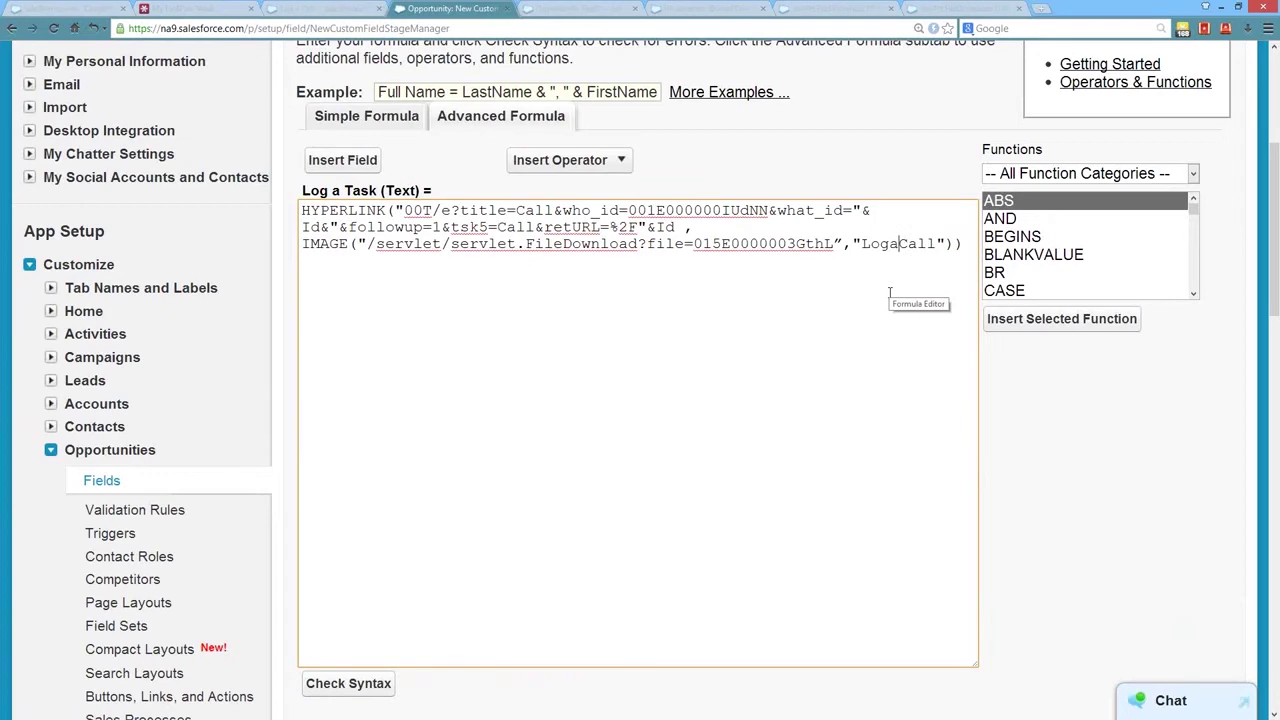
{"action": "left_click", "coordinate": [350, 684]}
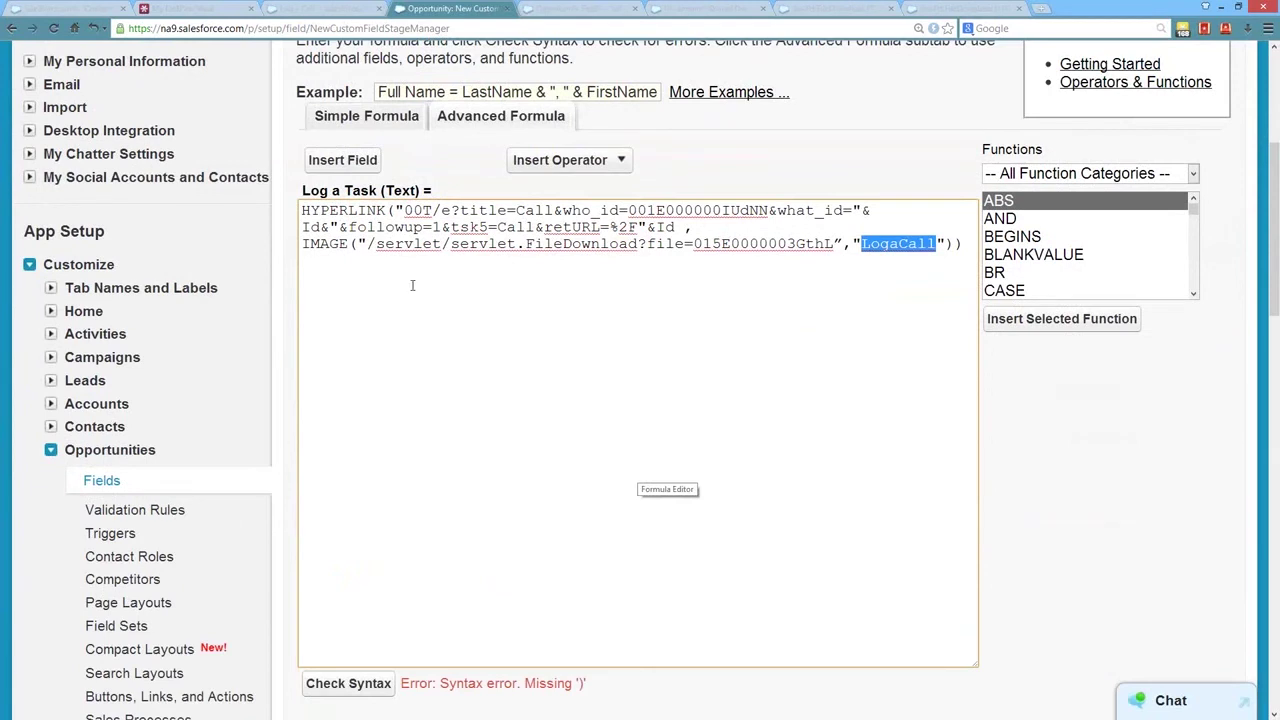
Step: Fix the quote after the file ID and the space in 'Log a Call' until syntax passes
{"action": "left_click", "coordinate": [843, 244]}
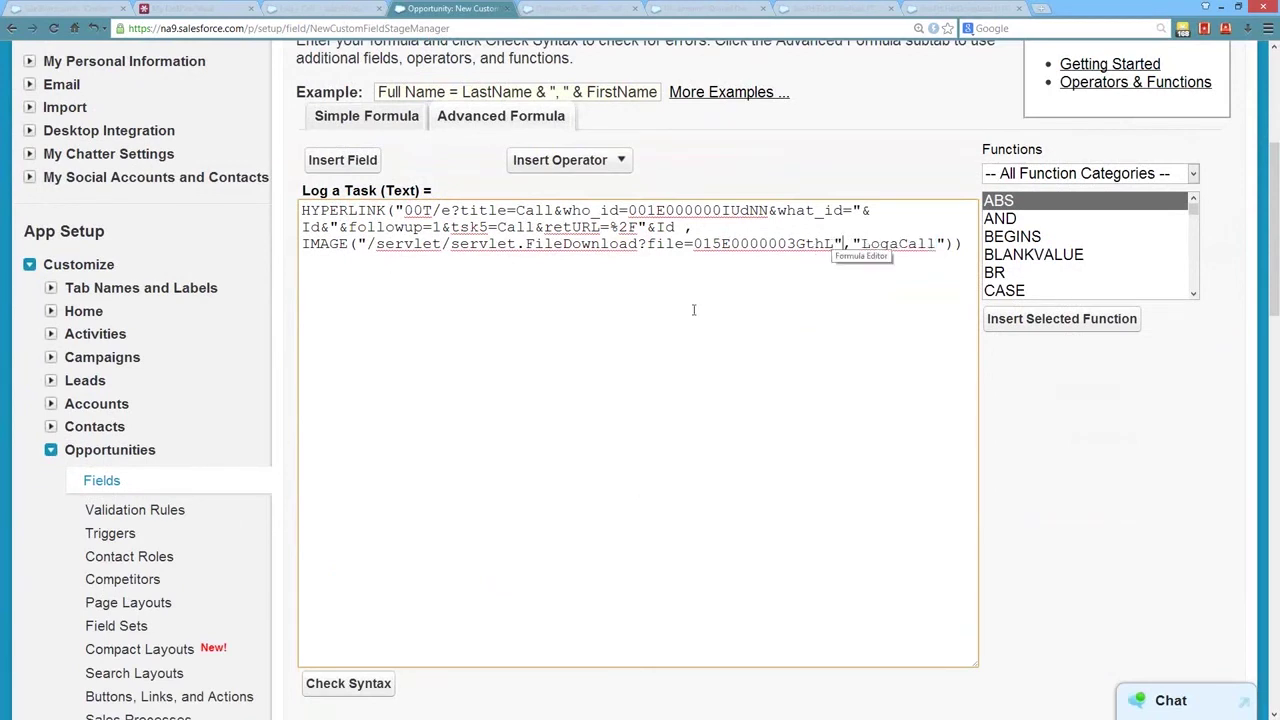
{"action": "left_click", "coordinate": [341, 688]}
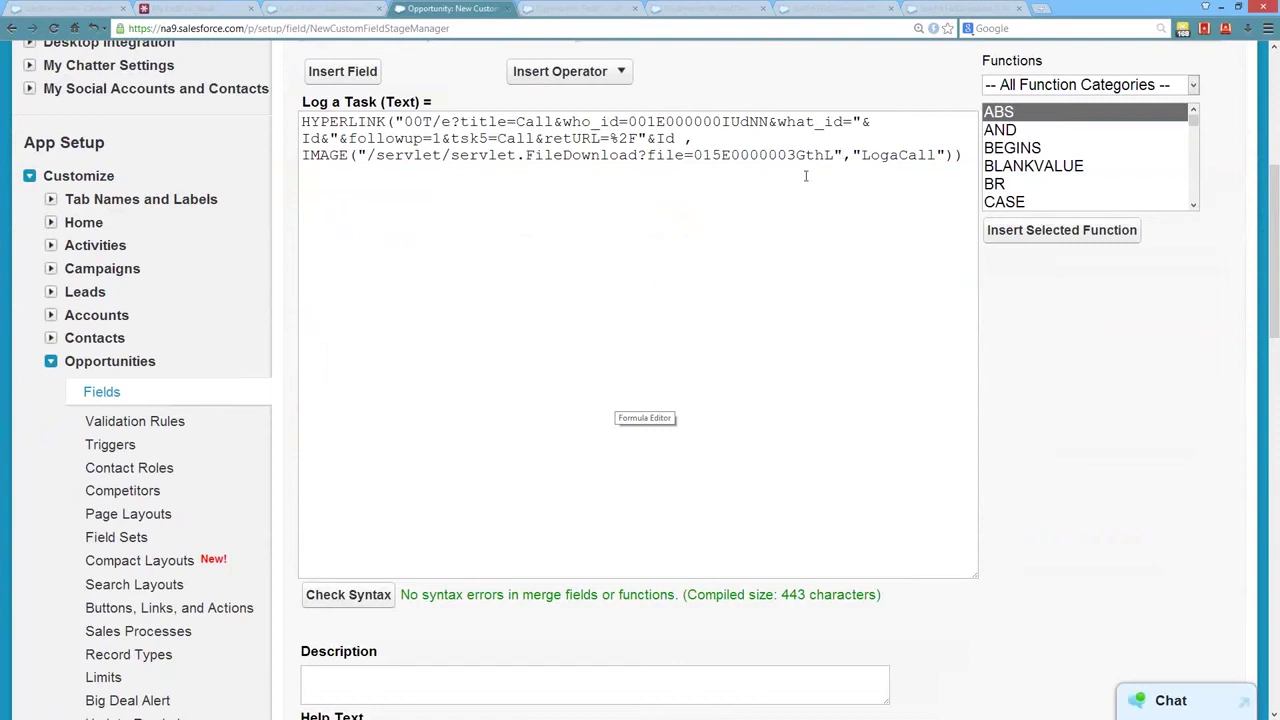
{"action": "left_click", "coordinate": [886, 157]}
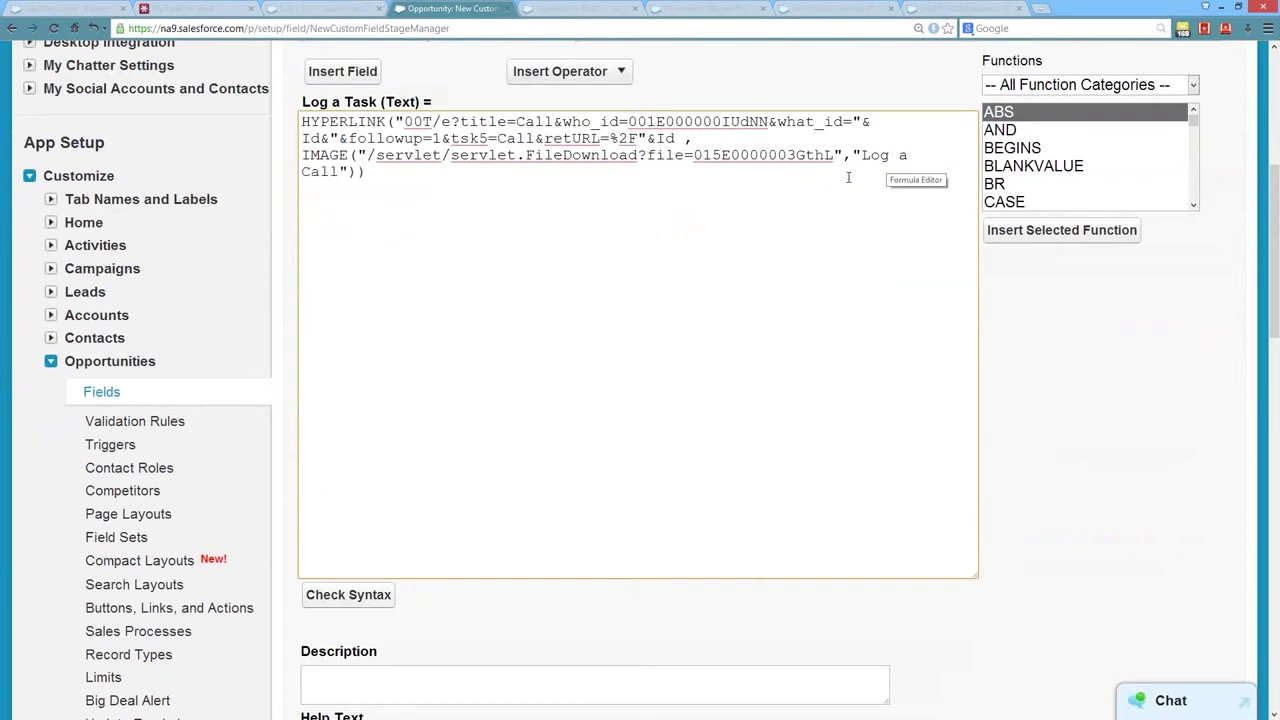
{"action": "left_click", "coordinate": [372, 596]}
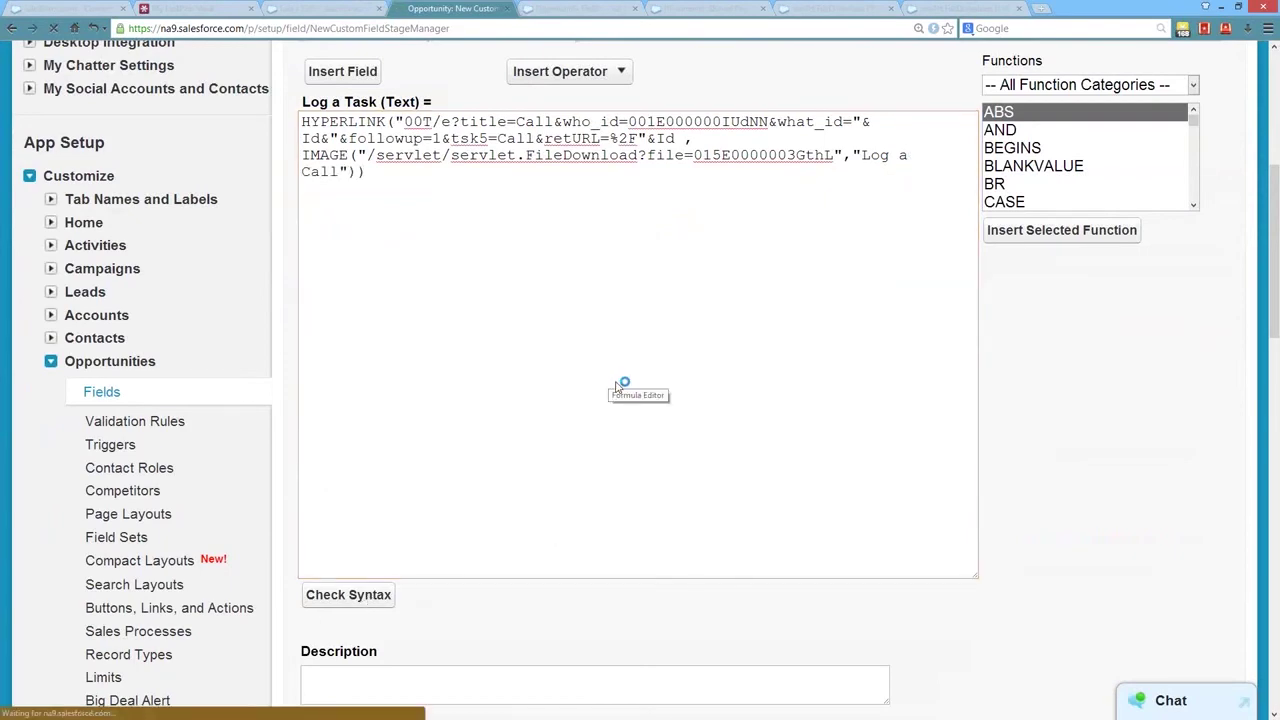
{"action": "scroll", "coordinate": [605, 390], "scroll_direction": "down", "scroll_amount": 2}
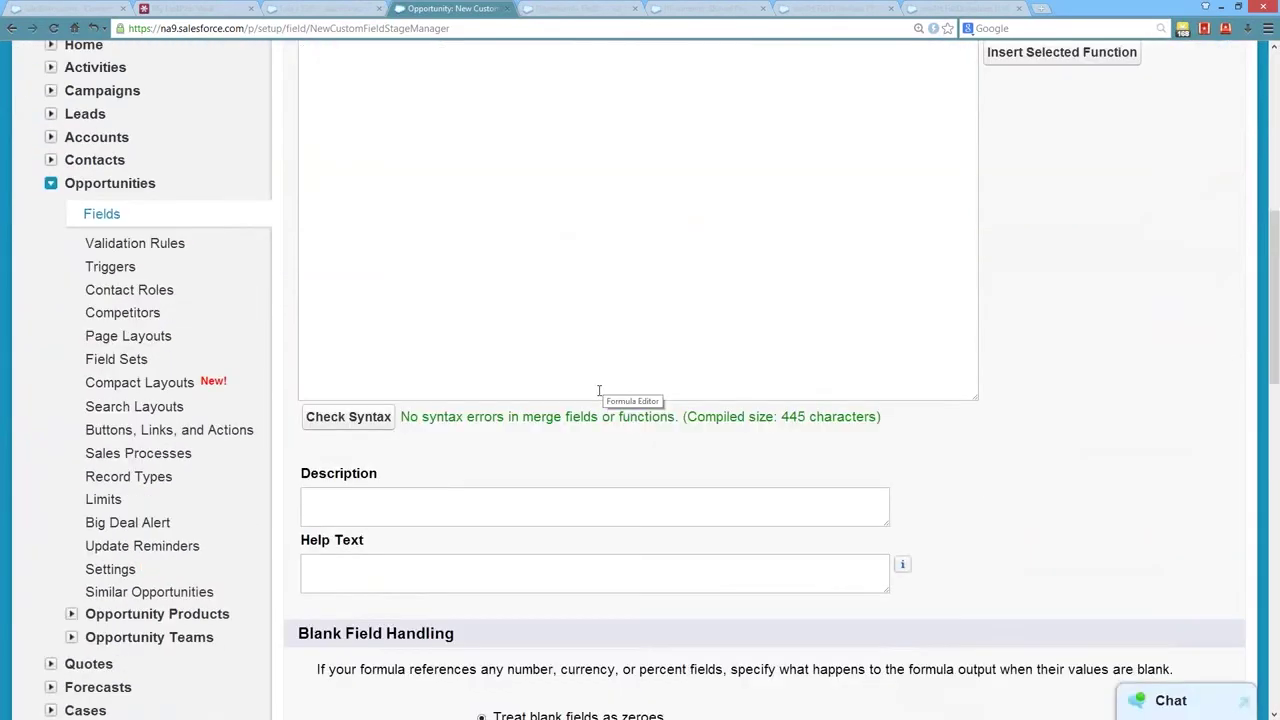
{"action": "scroll", "coordinate": [599, 390], "scroll_direction": "down", "scroll_amount": 2}
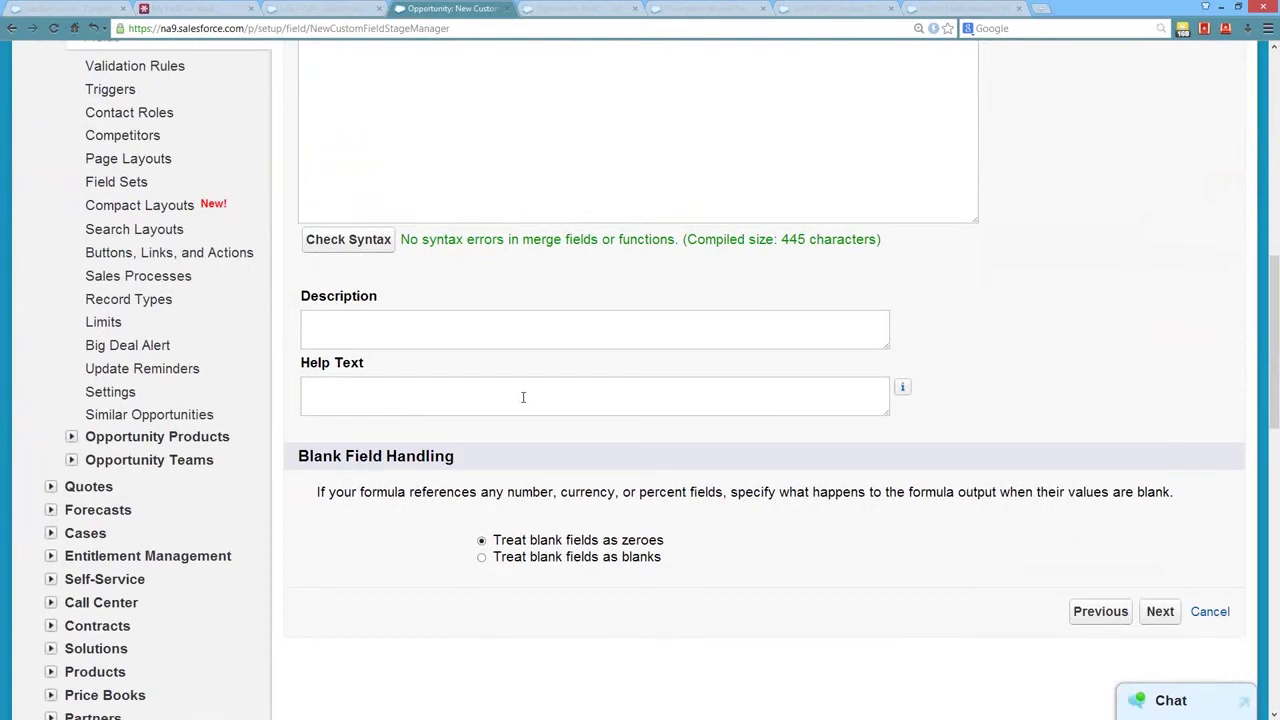
{"action": "scroll", "coordinate": [522, 397], "scroll_direction": "up", "scroll_amount": 6}
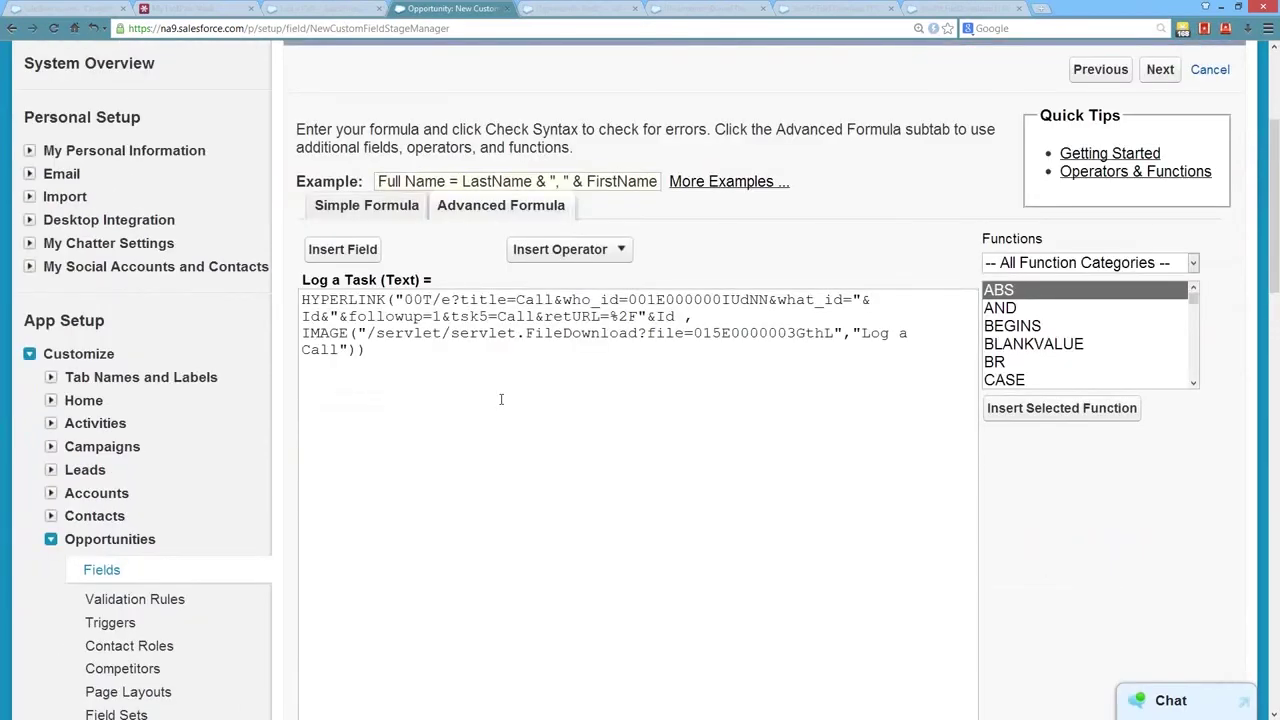
{"action": "scroll", "coordinate": [501, 399], "scroll_direction": "up", "scroll_amount": 3}
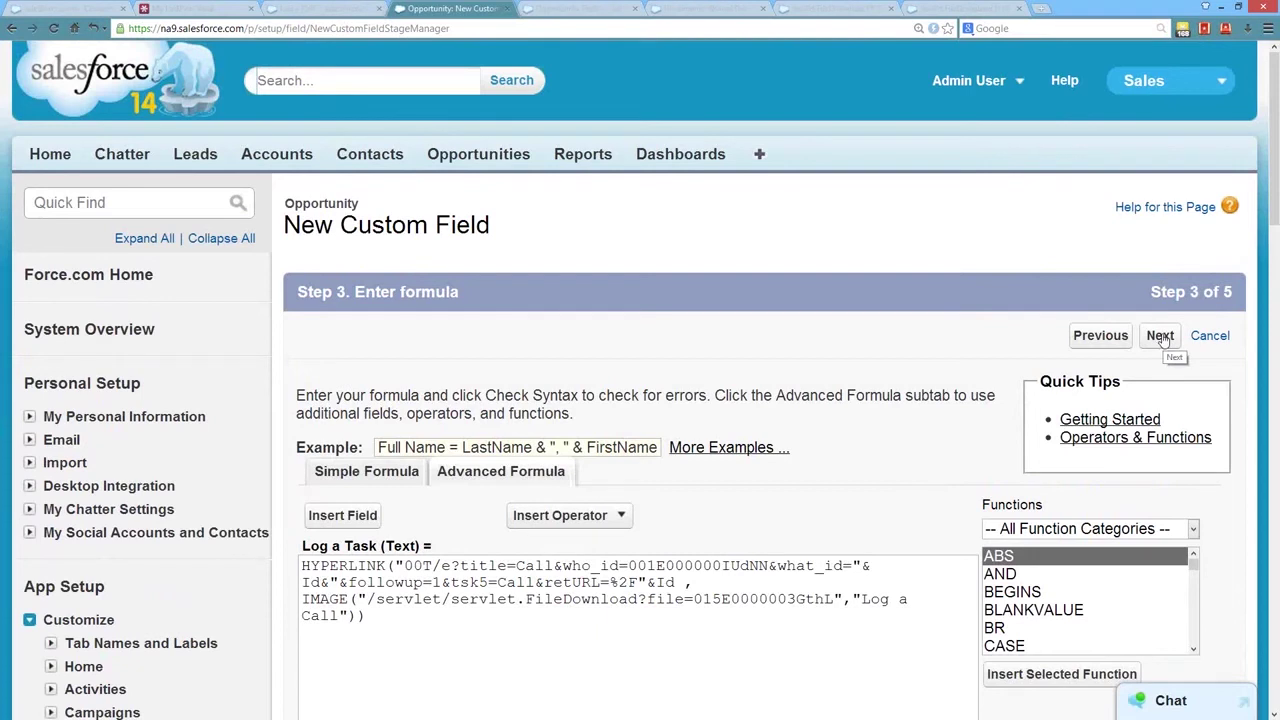
{"action": "left_click", "coordinate": [1163, 340]}
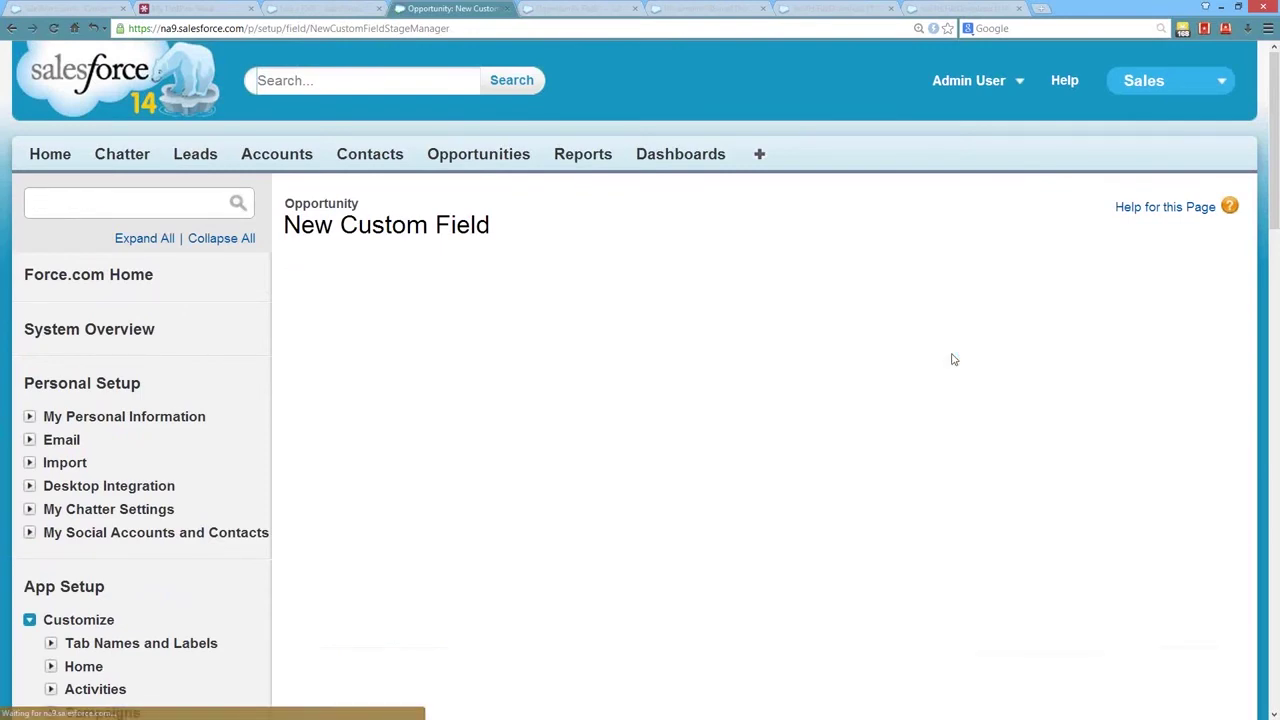
Step: Save the Log a Task field with all four Opportunity page layouts selected
{"action": "scroll", "coordinate": [930, 394], "scroll_direction": "down", "scroll_amount": 2}
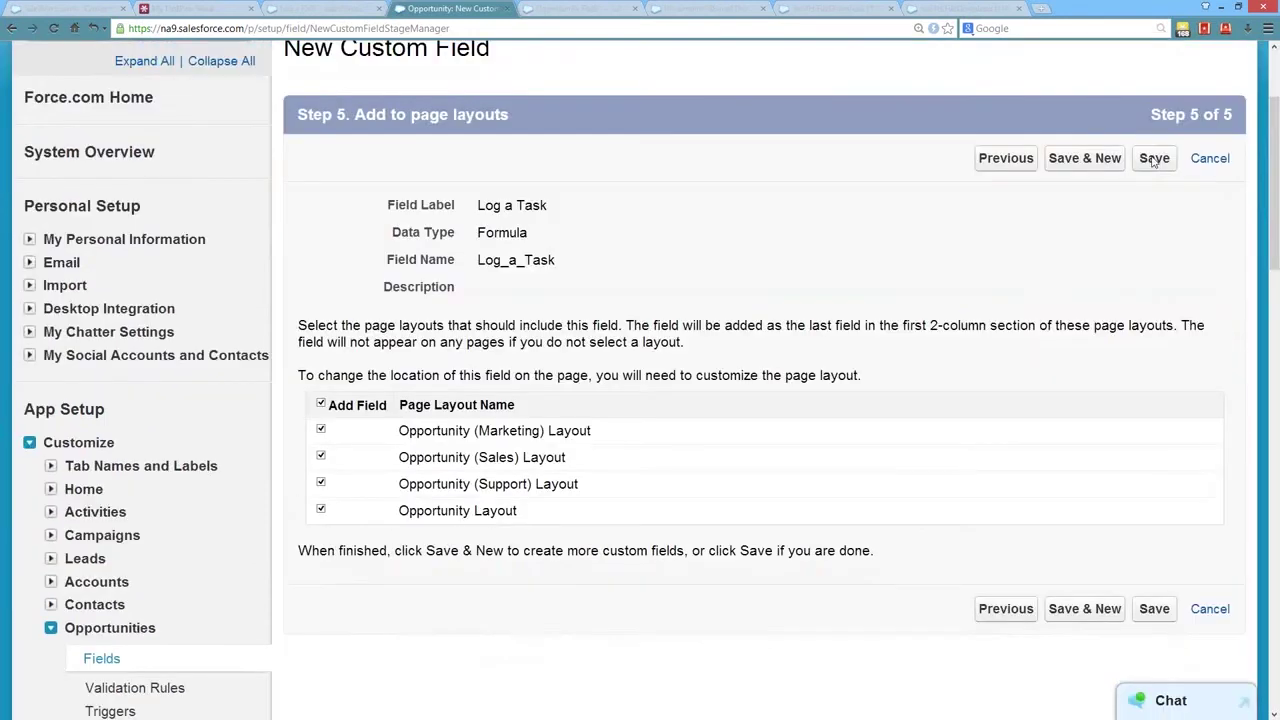
{"action": "left_click", "coordinate": [1154, 158]}
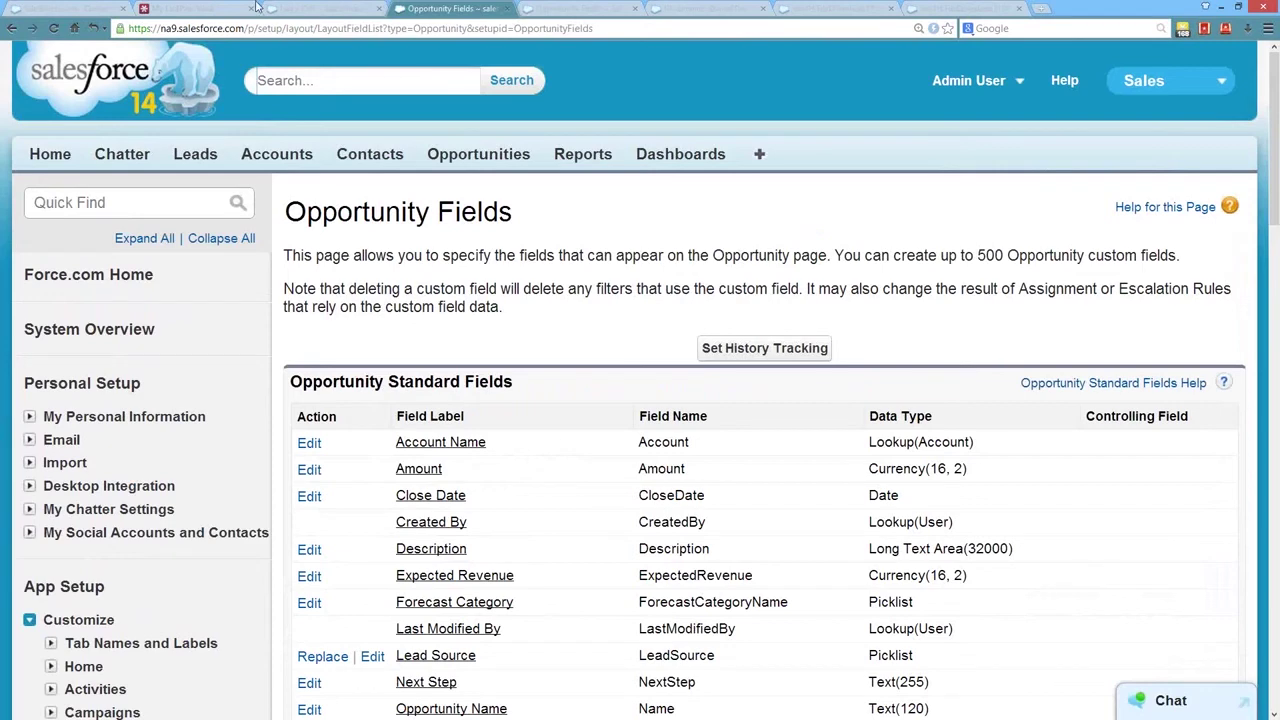
Step: Try the University of AZ Portable Generators opportunity's Log A Call button, cancel the call, and review Log a Task
{"action": "left_click", "coordinate": [290, 9]}
{"action": "left_click", "coordinate": [606, 10]}
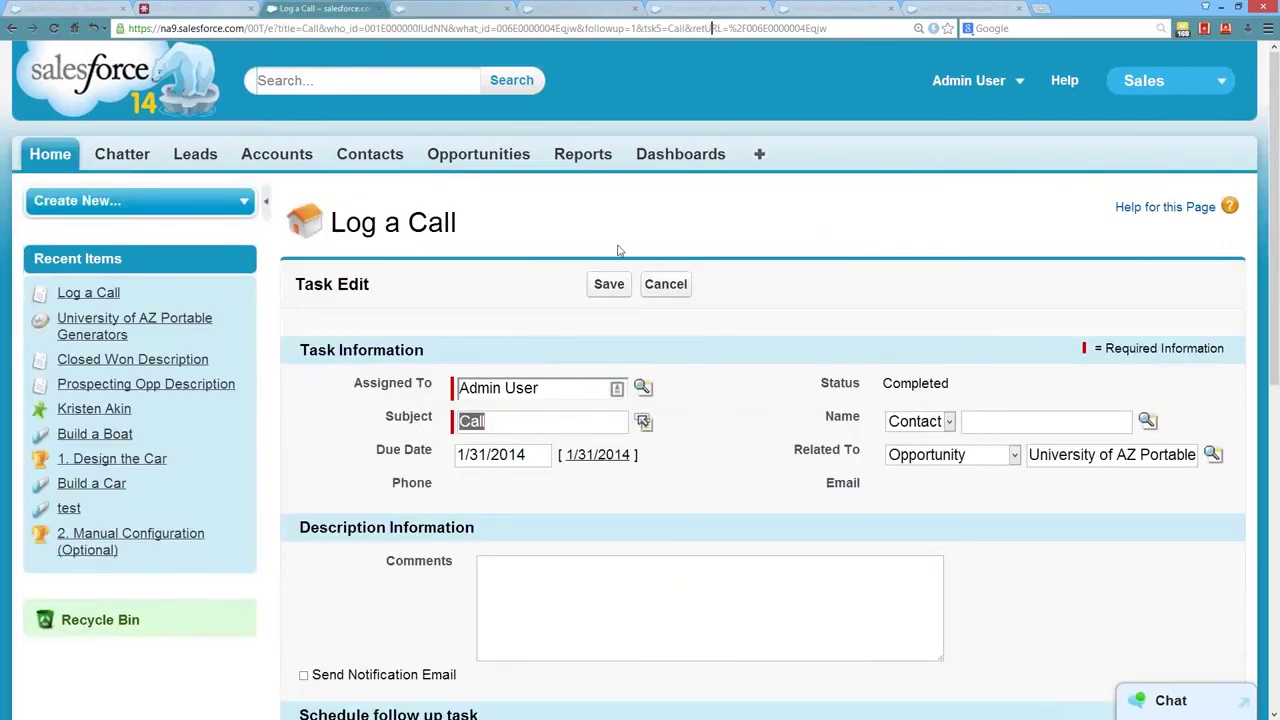
{"action": "key", "text": "ctrl+Tab"}
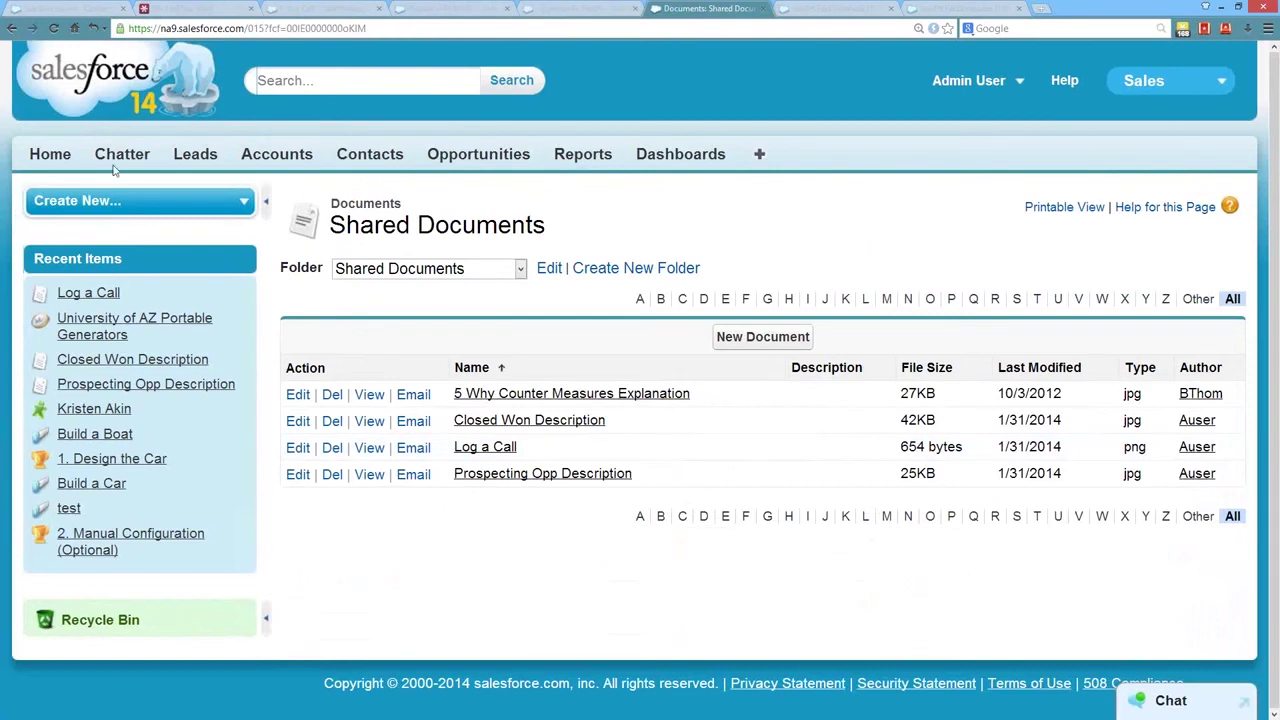
{"action": "left_click", "coordinate": [277, 158]}
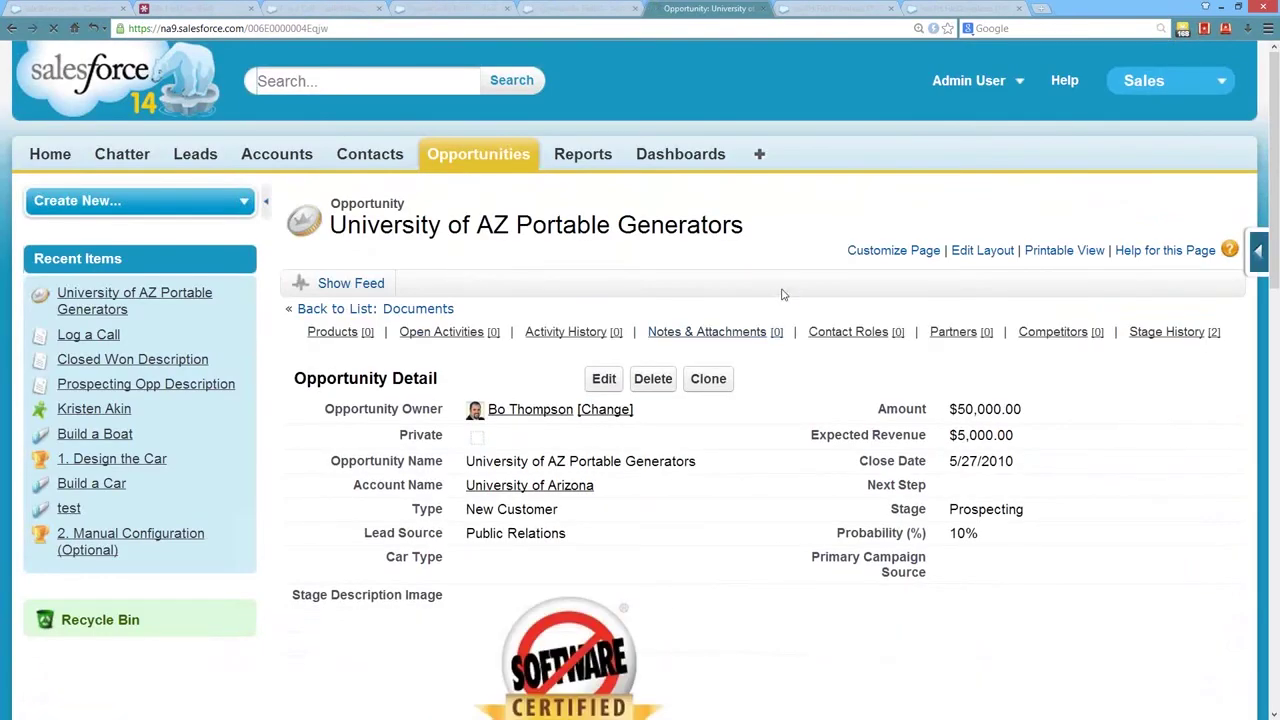
{"action": "scroll", "coordinate": [783, 294], "scroll_direction": "down", "scroll_amount": 5}
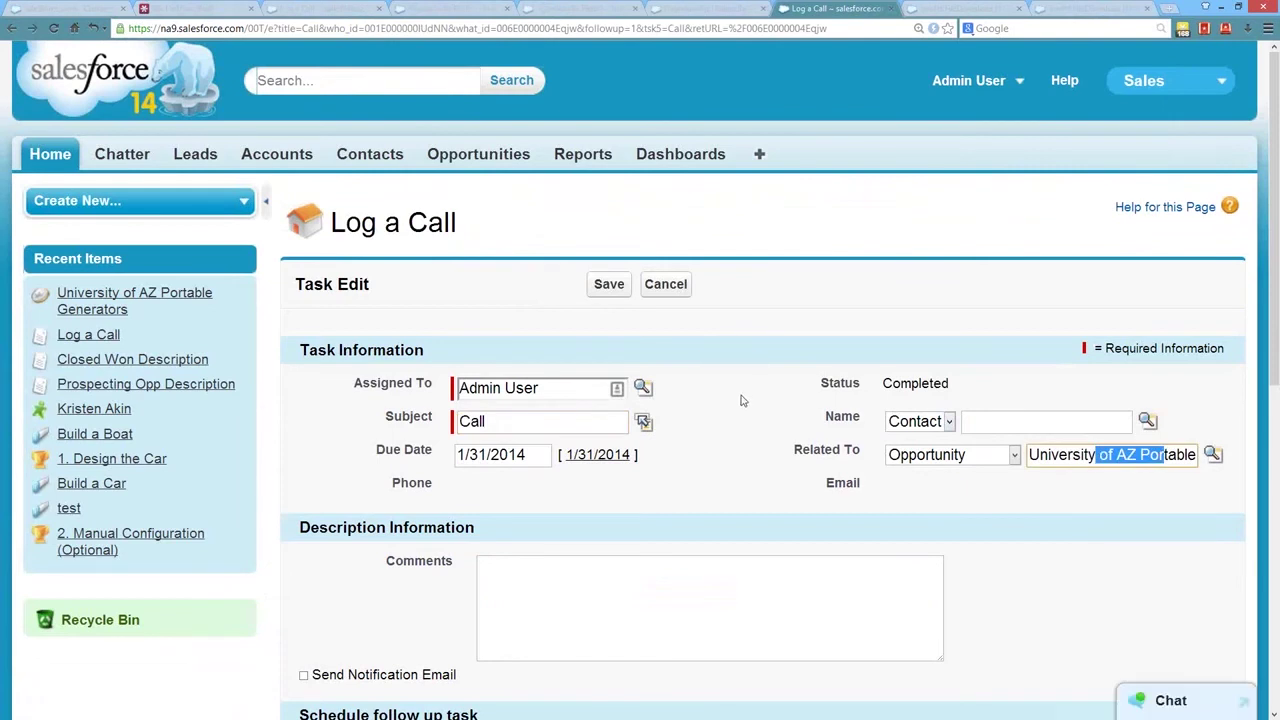
{"action": "left_click", "coordinate": [695, 408]}
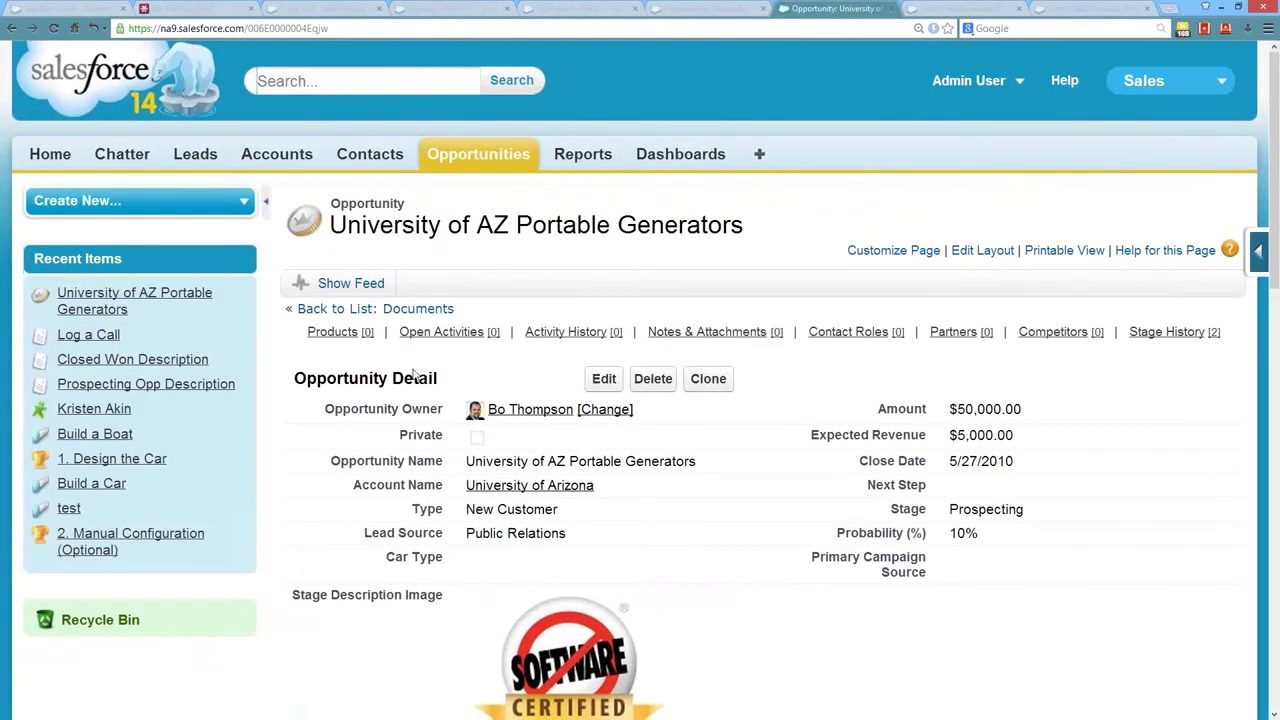
{"action": "scroll", "coordinate": [418, 376], "scroll_direction": "down", "scroll_amount": 5}
{"action": "scroll", "coordinate": [415, 380], "scroll_direction": "up", "scroll_amount": 1}
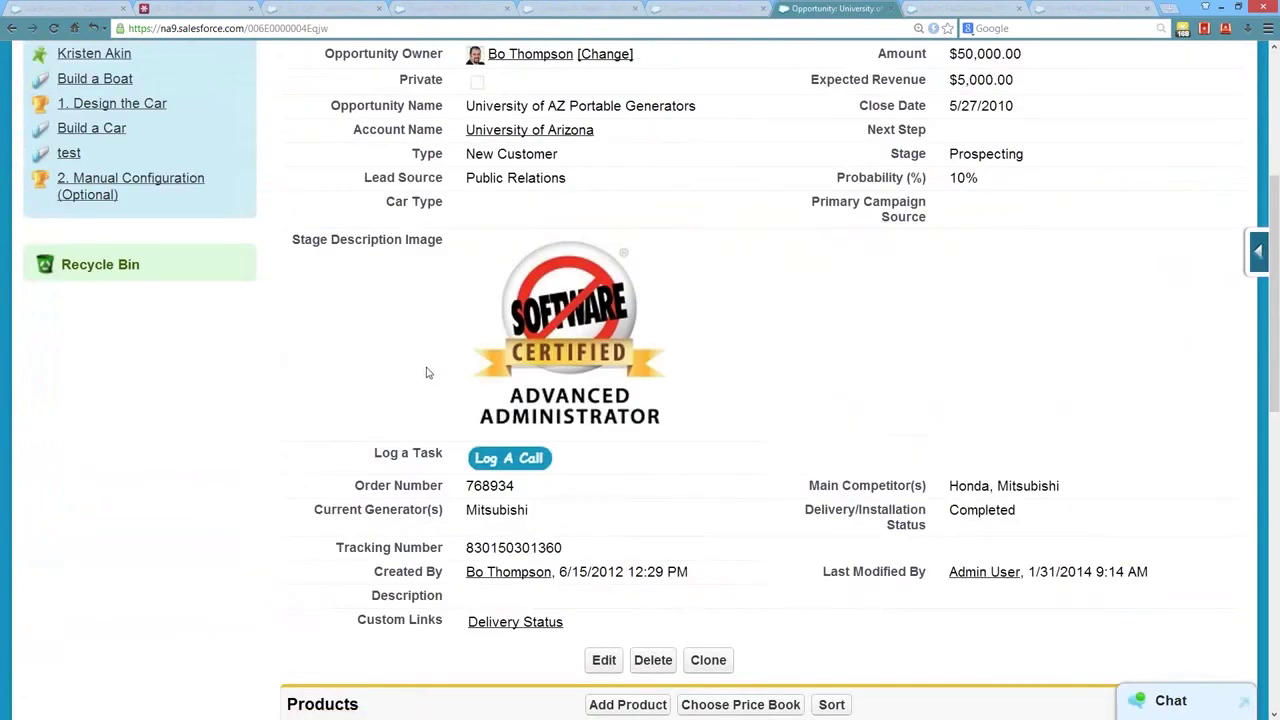
{"action": "scroll", "coordinate": [426, 372], "scroll_direction": "up", "scroll_amount": 4}
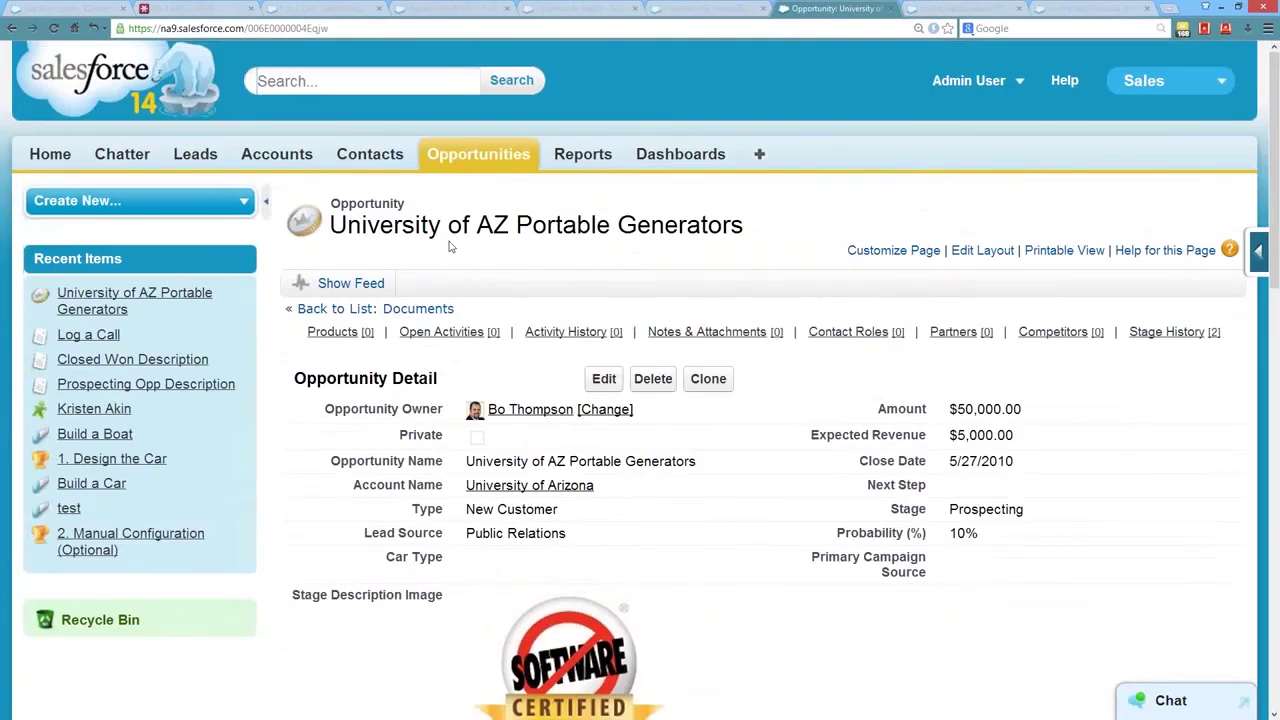
{"action": "left_click", "coordinate": [474, 156]}
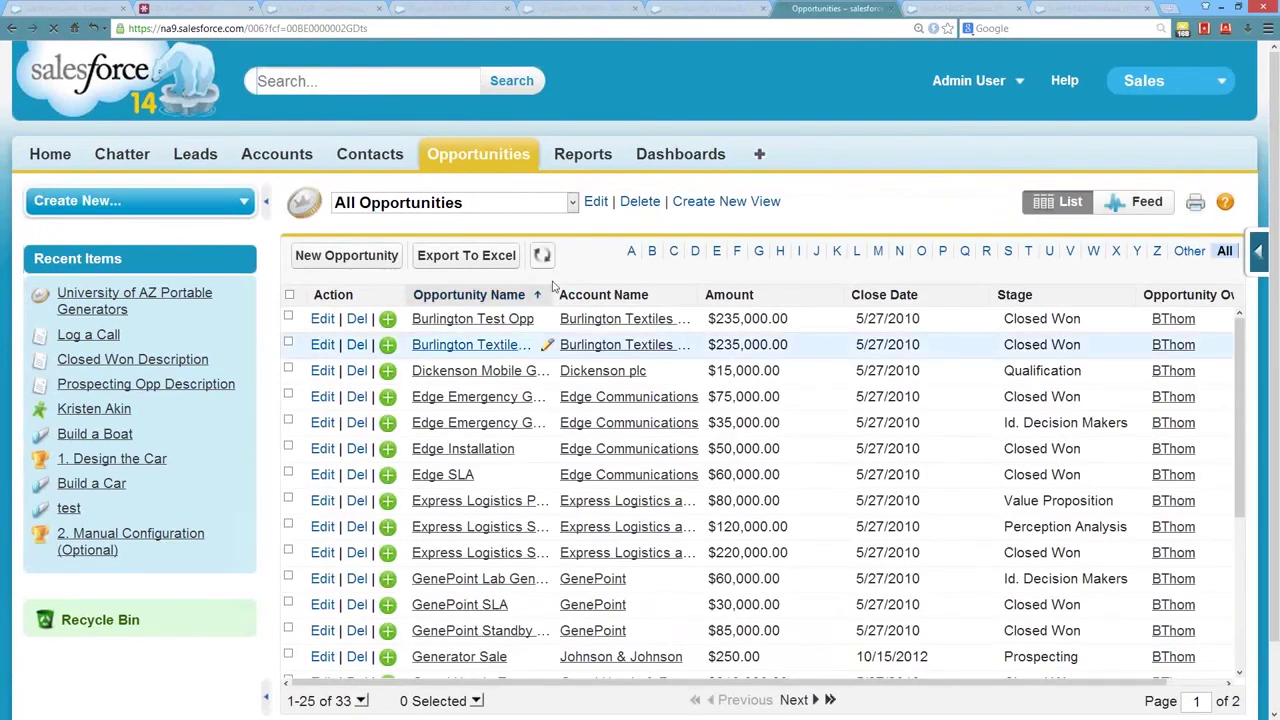
Step: Add Log a Task to the All Opportunities view's selected columns and save it
{"action": "left_click", "coordinate": [596, 201]}
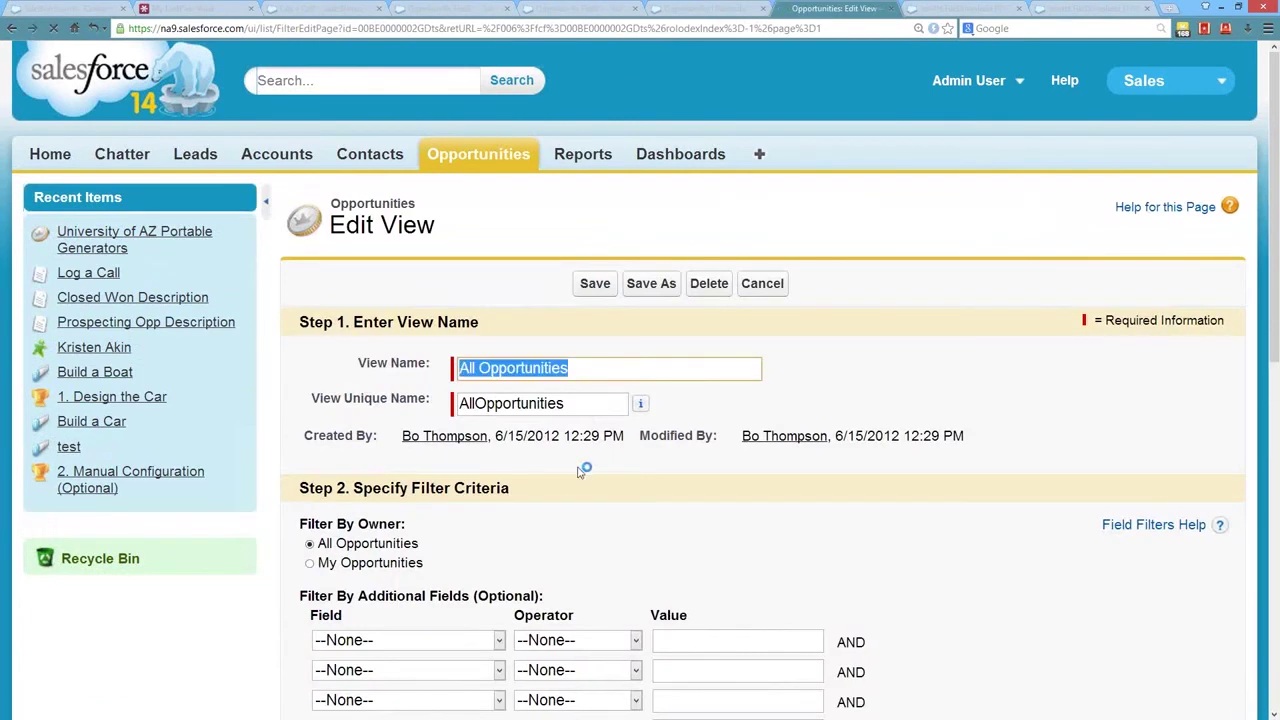
{"action": "scroll", "coordinate": [578, 472], "scroll_direction": "down", "scroll_amount": 5}
{"action": "left_click", "coordinate": [578, 470]}
{"action": "scroll", "coordinate": [850, 555], "scroll_direction": "down", "scroll_amount": 5}
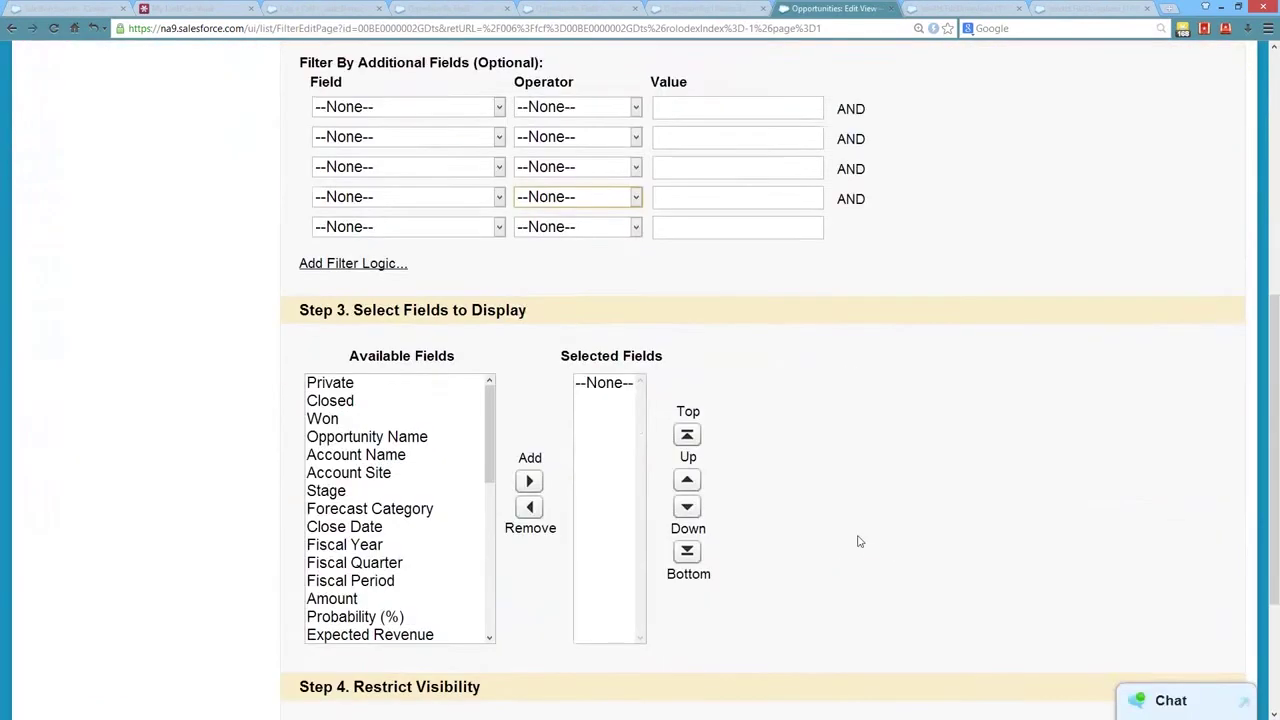
{"action": "scroll", "coordinate": [857, 541], "scroll_direction": "down", "scroll_amount": 1}
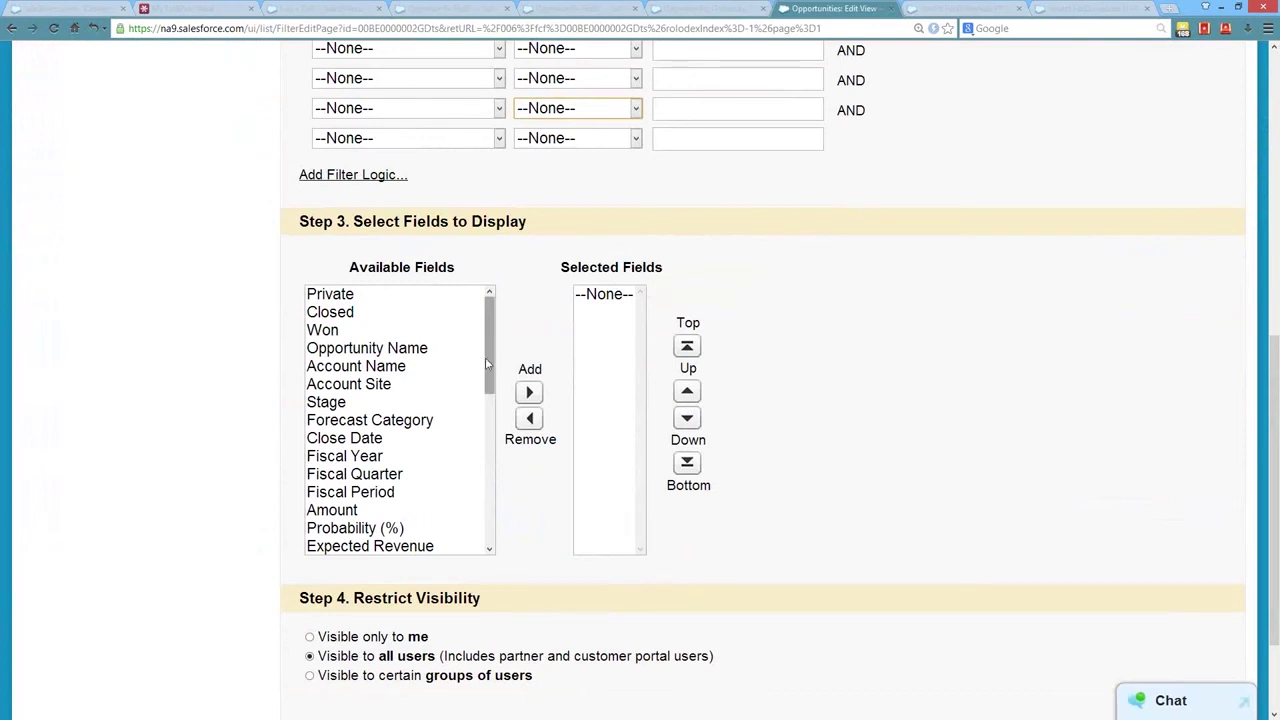
{"action": "left_click_drag", "start_coordinate": [487, 365], "coordinate": [468, 525]}
{"action": "left_click", "coordinate": [338, 475]}
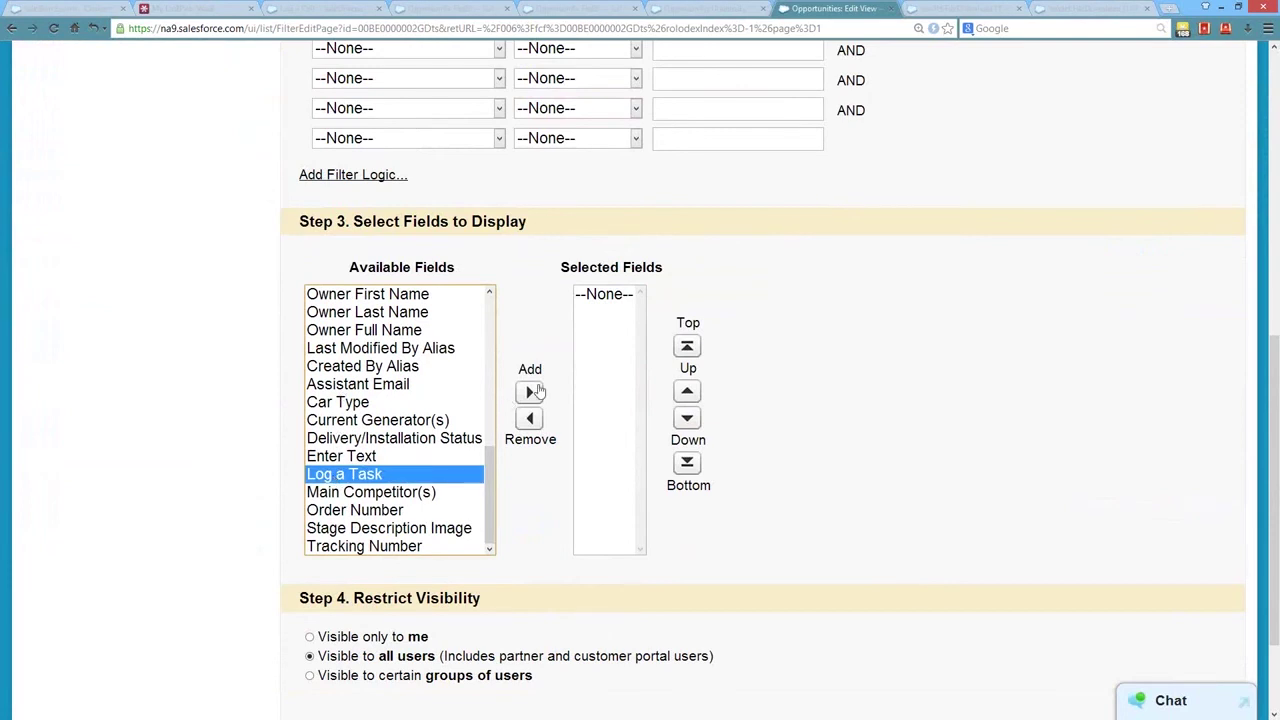
{"action": "left_click", "coordinate": [530, 392]}
{"action": "scroll", "coordinate": [690, 575], "scroll_direction": "down", "scroll_amount": 3}
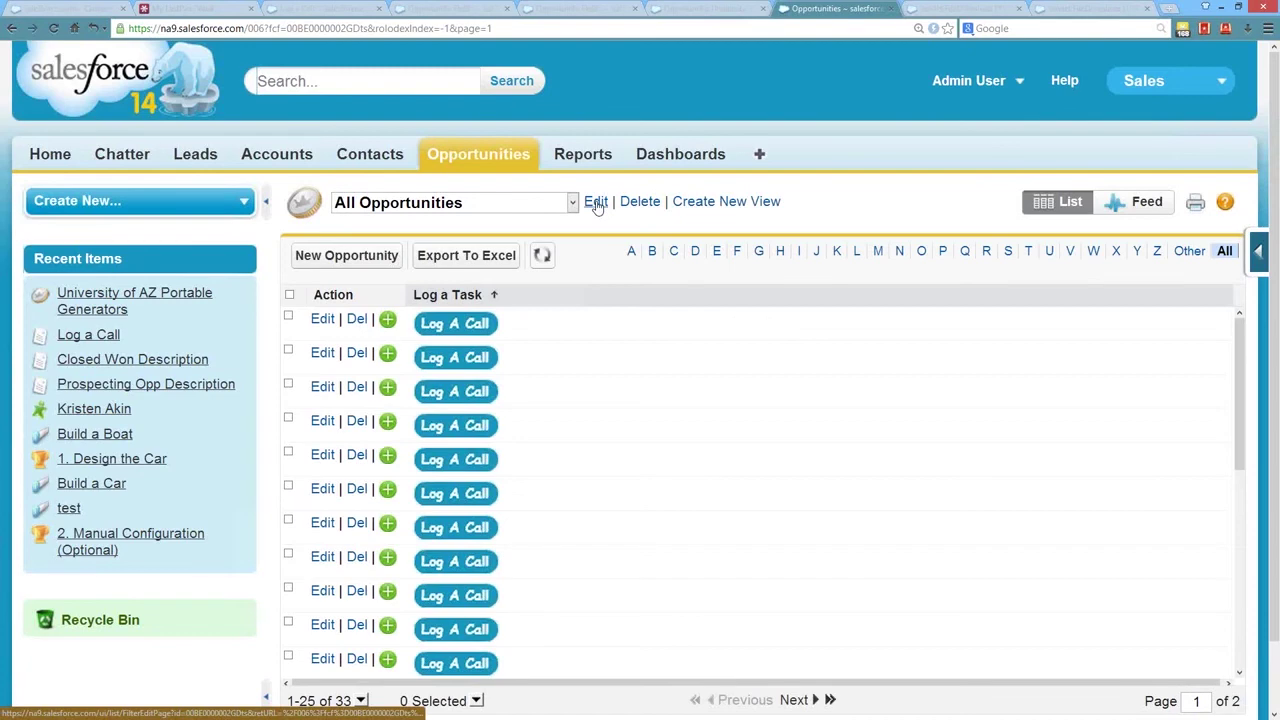
Step: Add Opportunity Name, Account Name, Stage, Close Date and Amount columns and save the view
{"action": "left_click", "coordinate": [600, 203]}
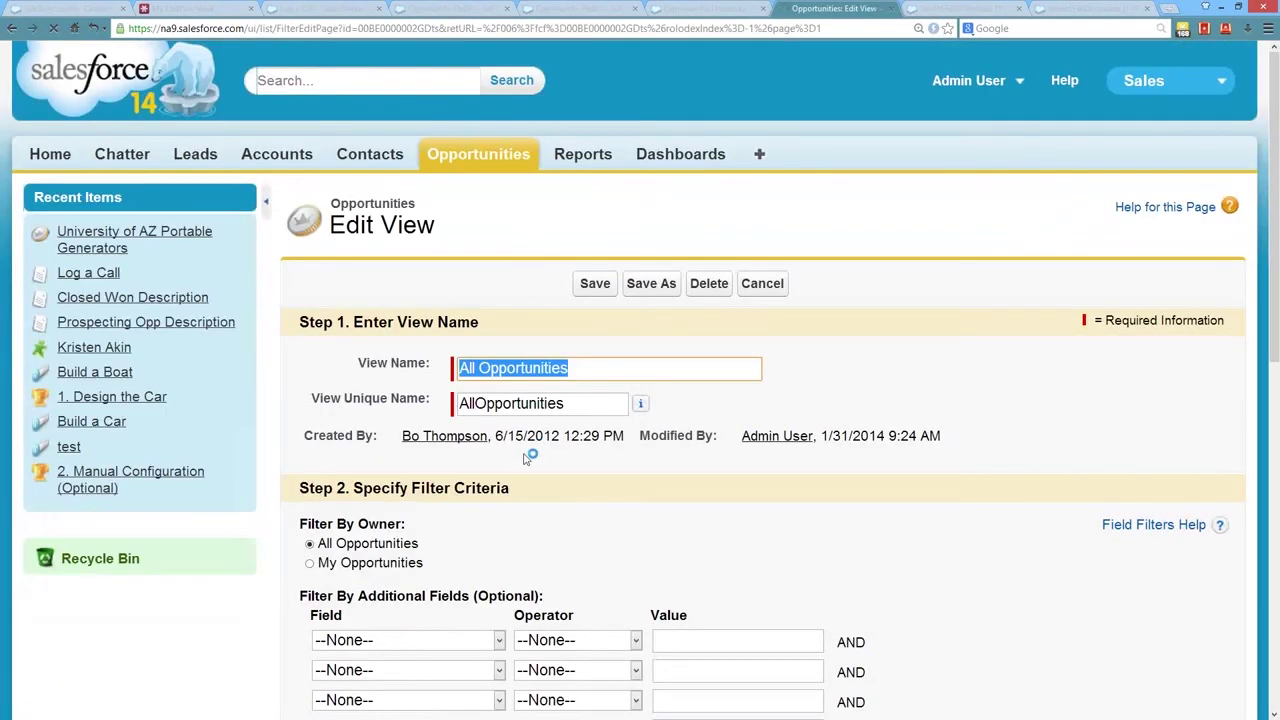
{"action": "scroll", "coordinate": [530, 461], "scroll_direction": "down", "scroll_amount": 10}
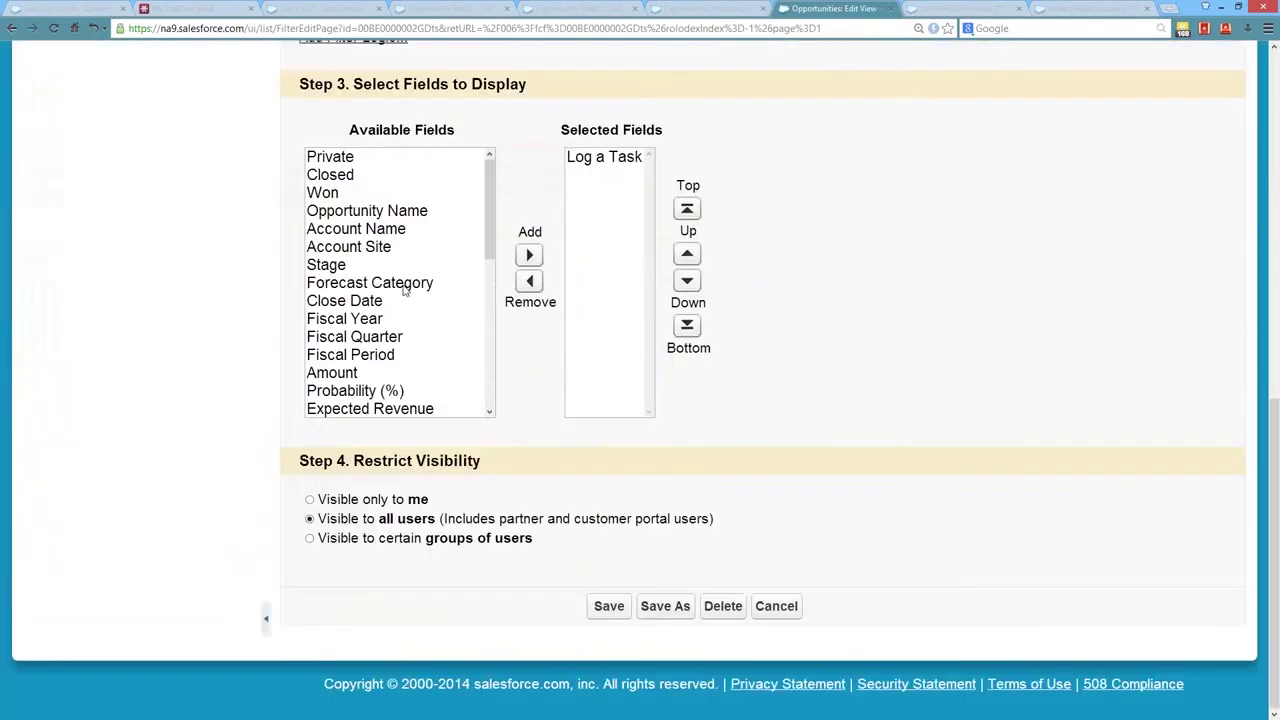
{"action": "left_click", "coordinate": [368, 212]}
{"action": "left_click", "coordinate": [370, 229], "text": "ctrl"}
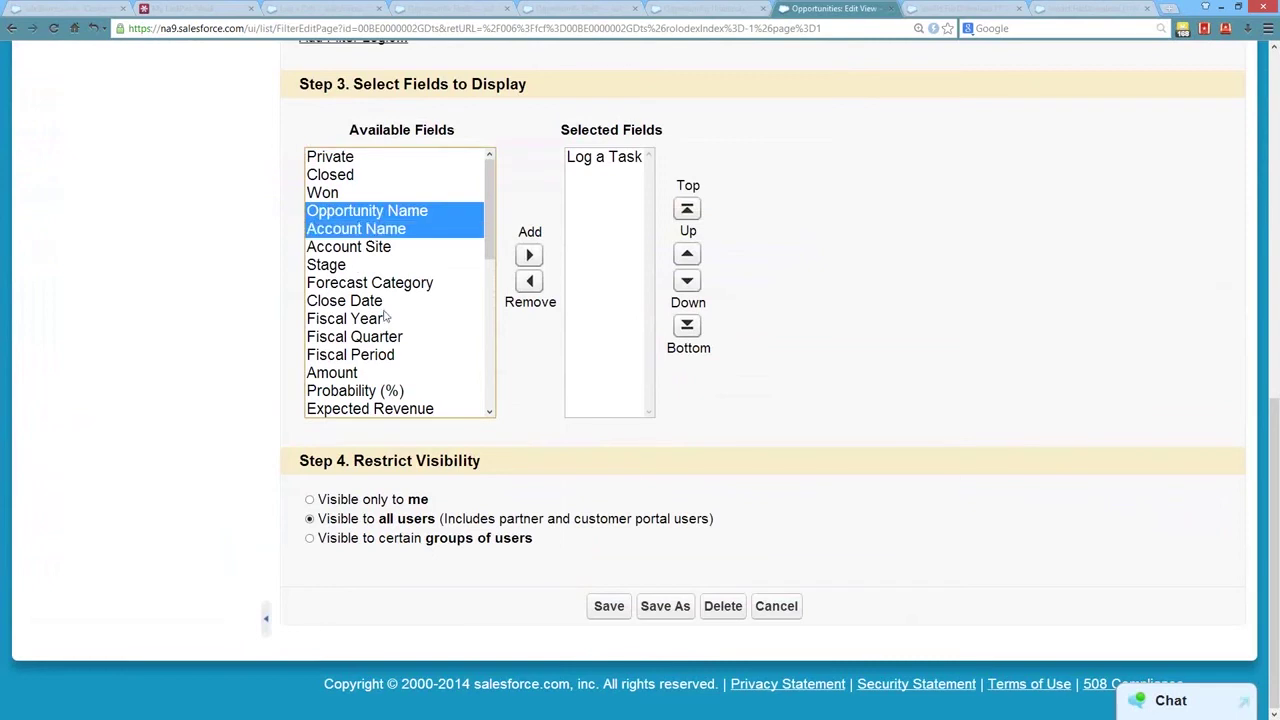
{"action": "left_click", "coordinate": [365, 265], "text": "ctrl"}
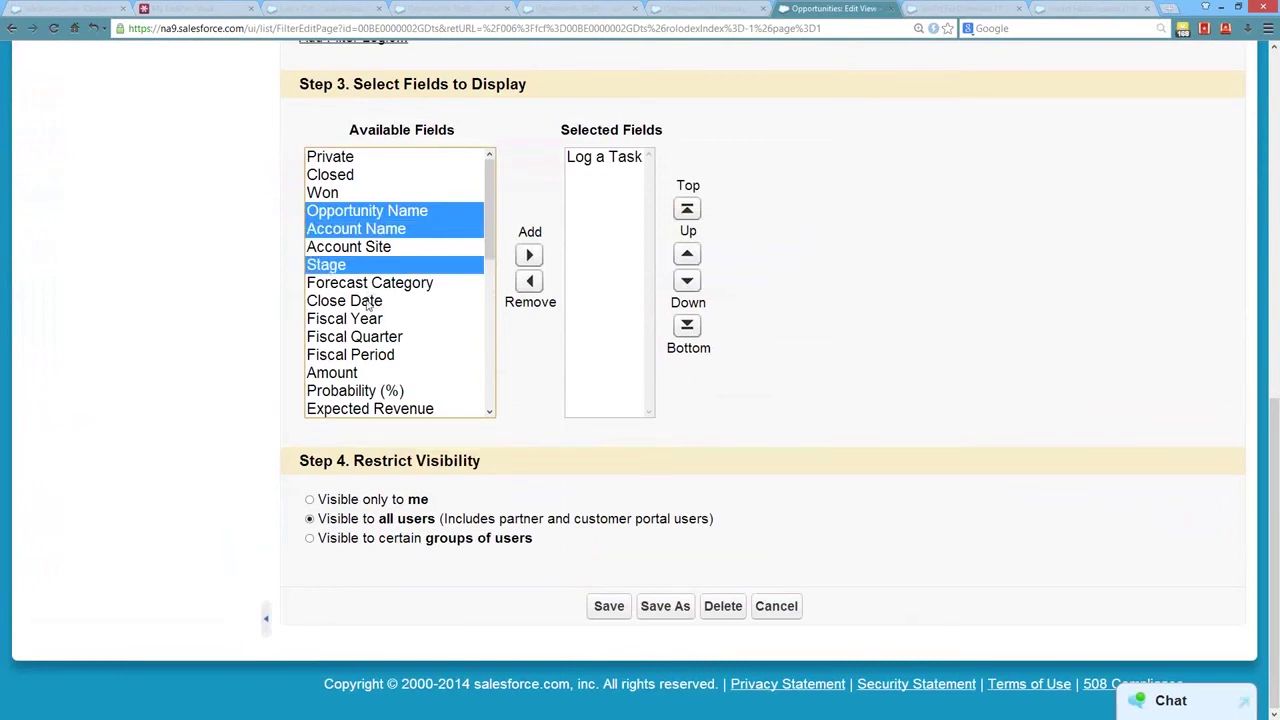
{"action": "left_click", "coordinate": [370, 301], "text": "ctrl"}
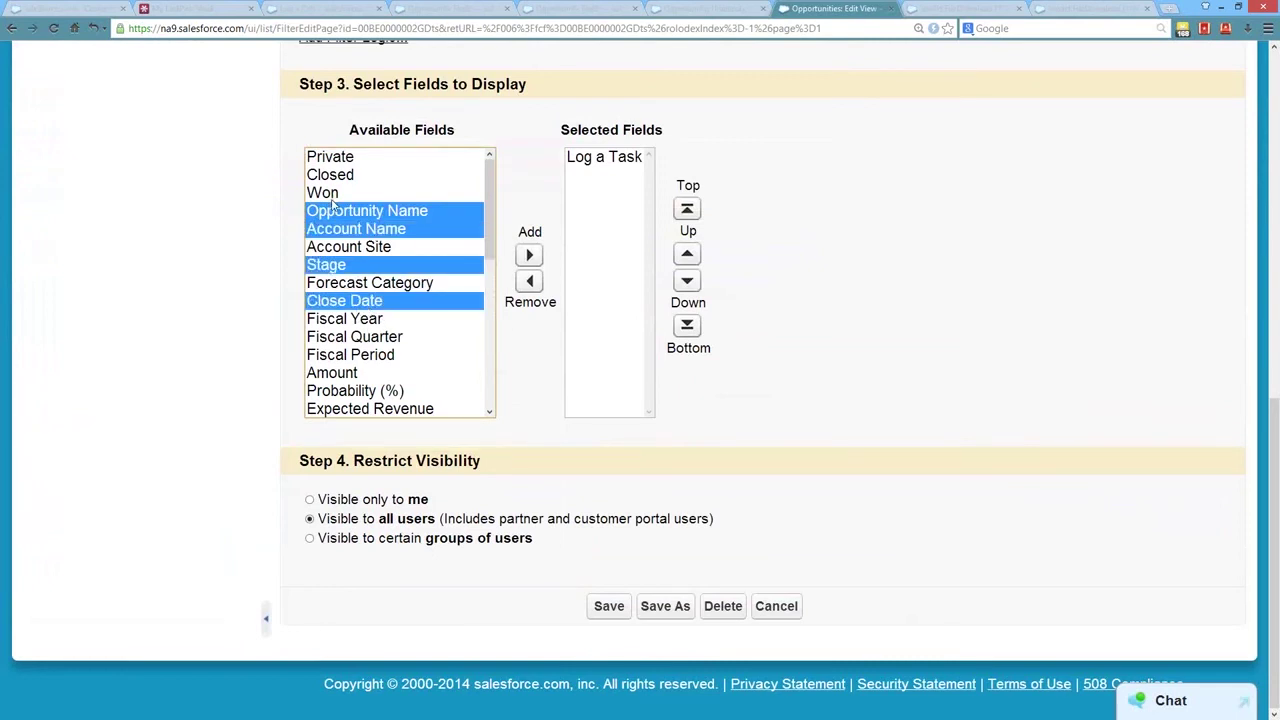
{"action": "left_click", "coordinate": [340, 373], "text": "ctrl"}
{"action": "left_click", "coordinate": [529, 255]}
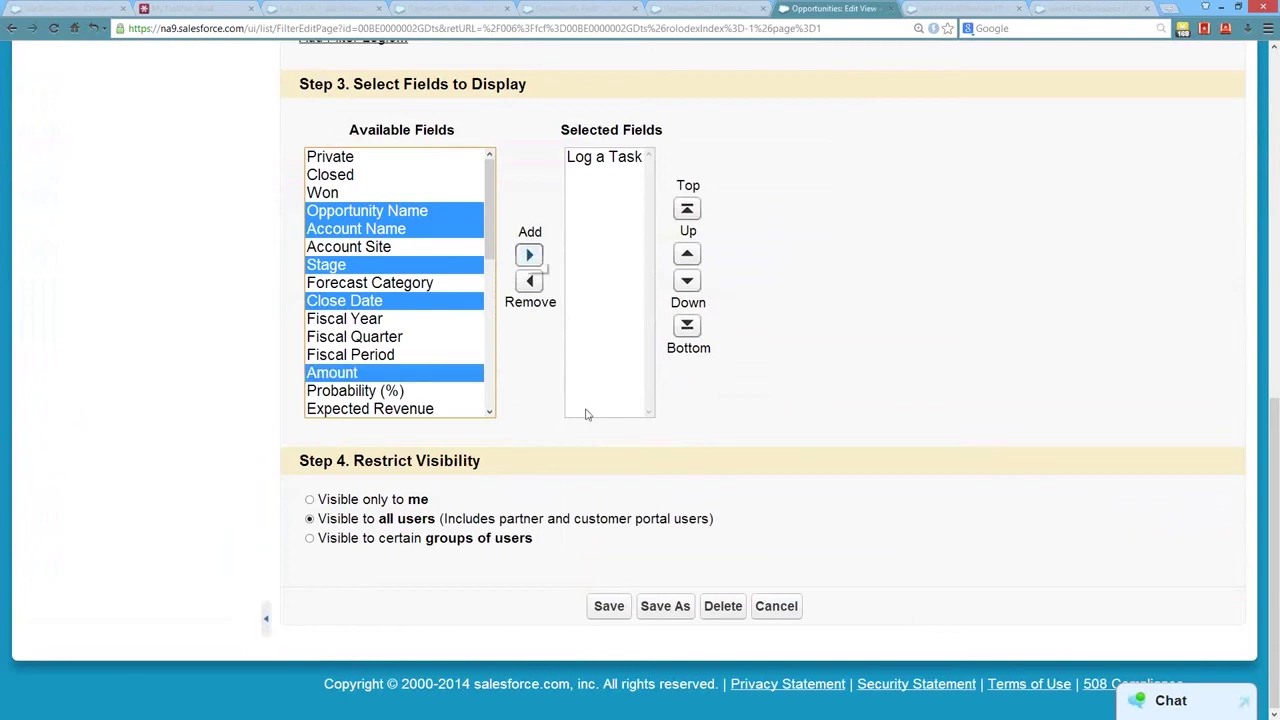
{"action": "left_click", "coordinate": [608, 606]}
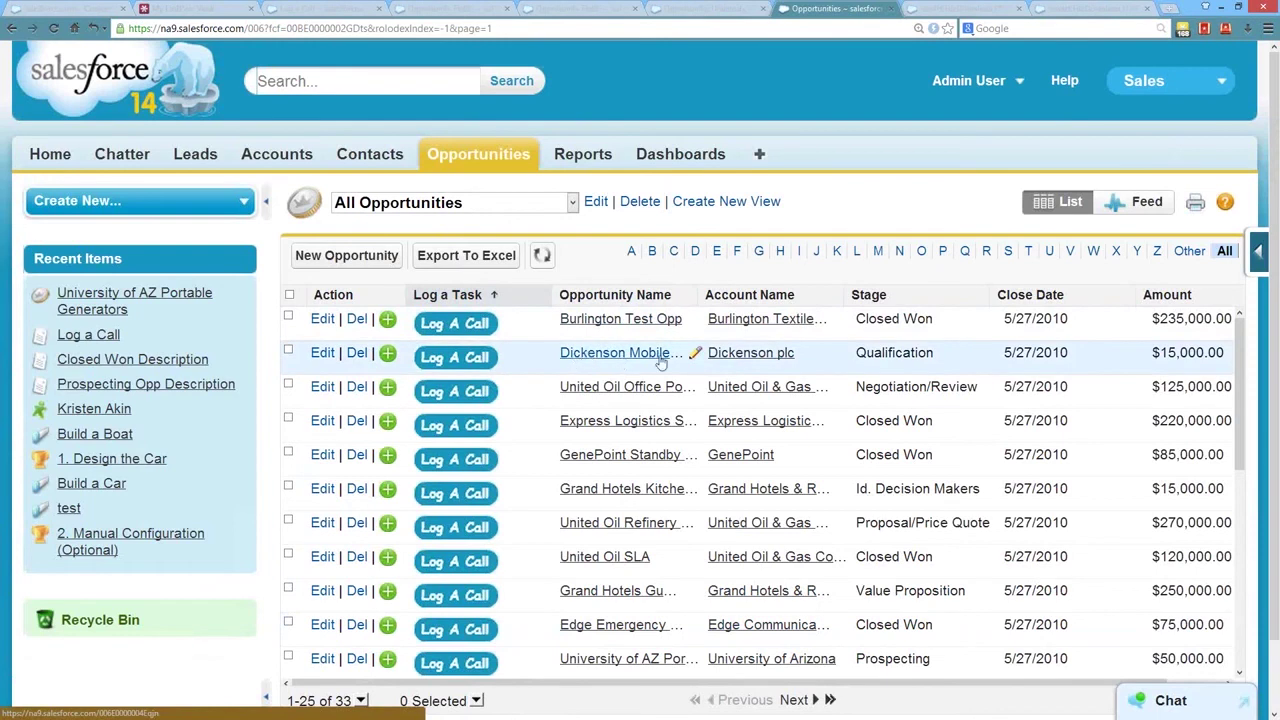
Step: Log and save a call on Dickenson Mobile Generators from its list row, then return to All Opportunities
{"action": "left_click", "coordinate": [470, 362]}
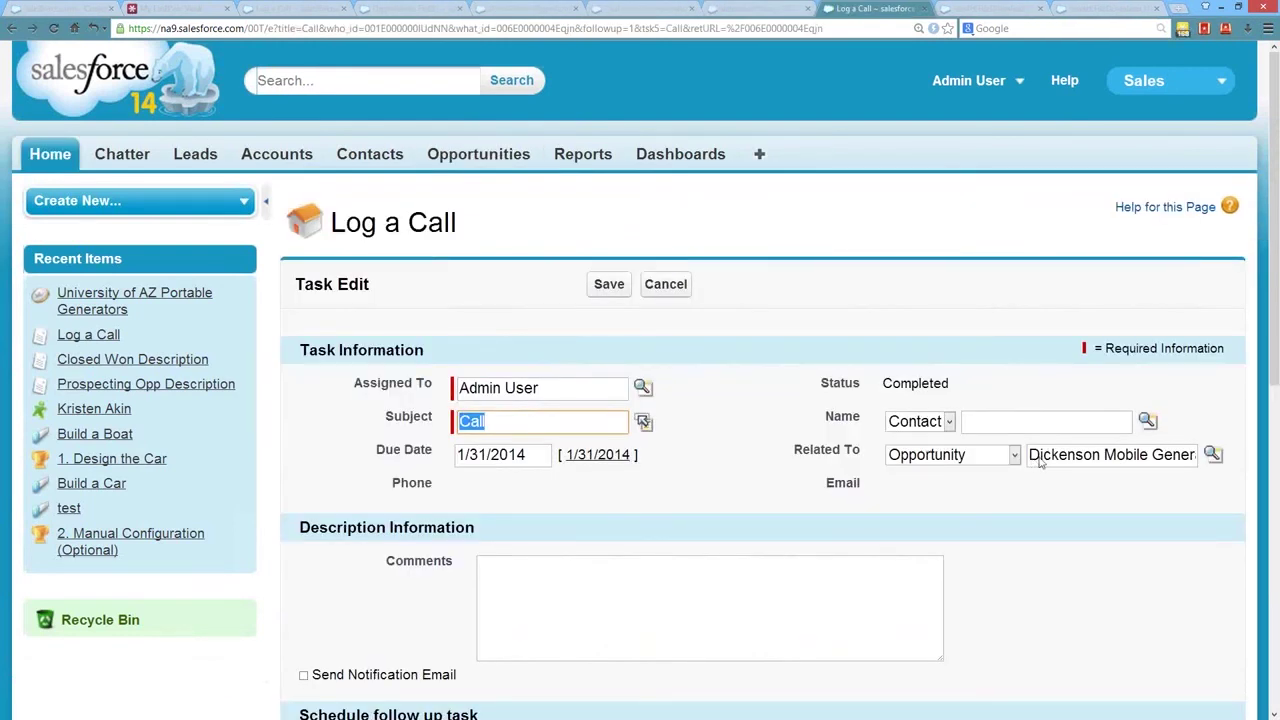
{"action": "left_click_drag", "start_coordinate": [1040, 460], "coordinate": [1136, 456]}
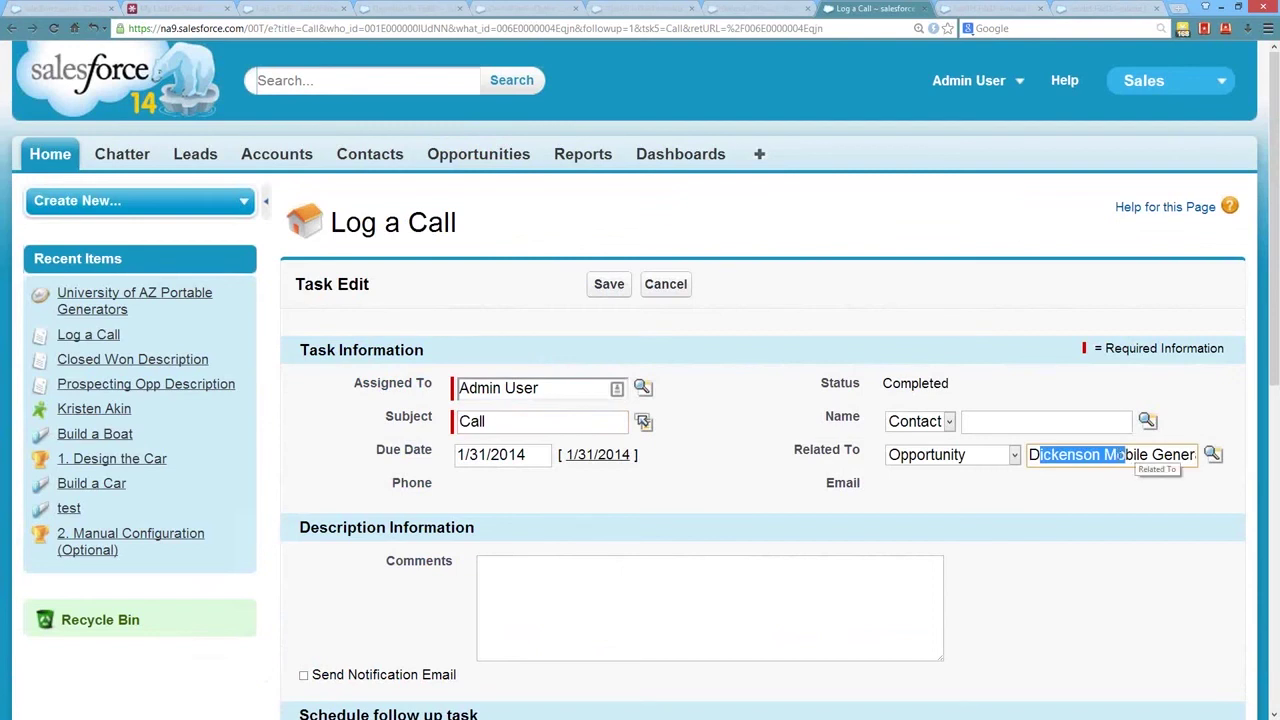
{"action": "left_click", "coordinate": [681, 485]}
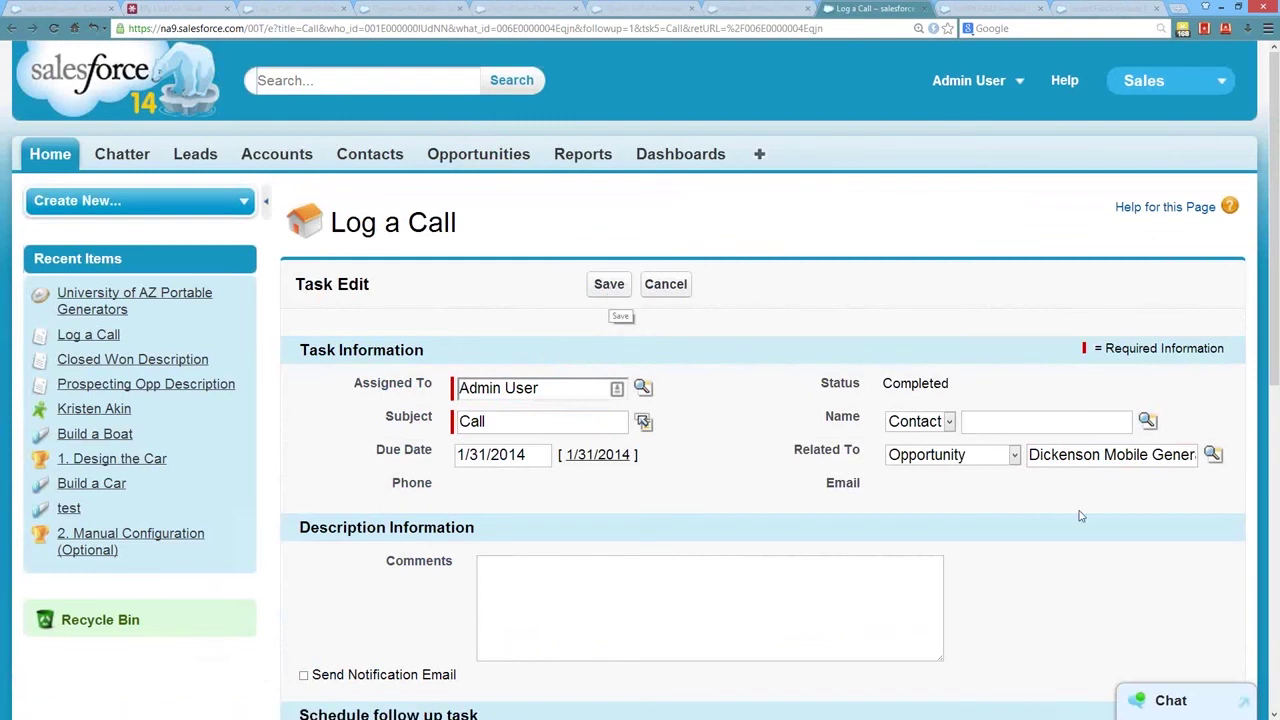
{"action": "left_click_drag", "start_coordinate": [1066, 455], "coordinate": [1163, 455]}
{"action": "left_click", "coordinate": [609, 285]}
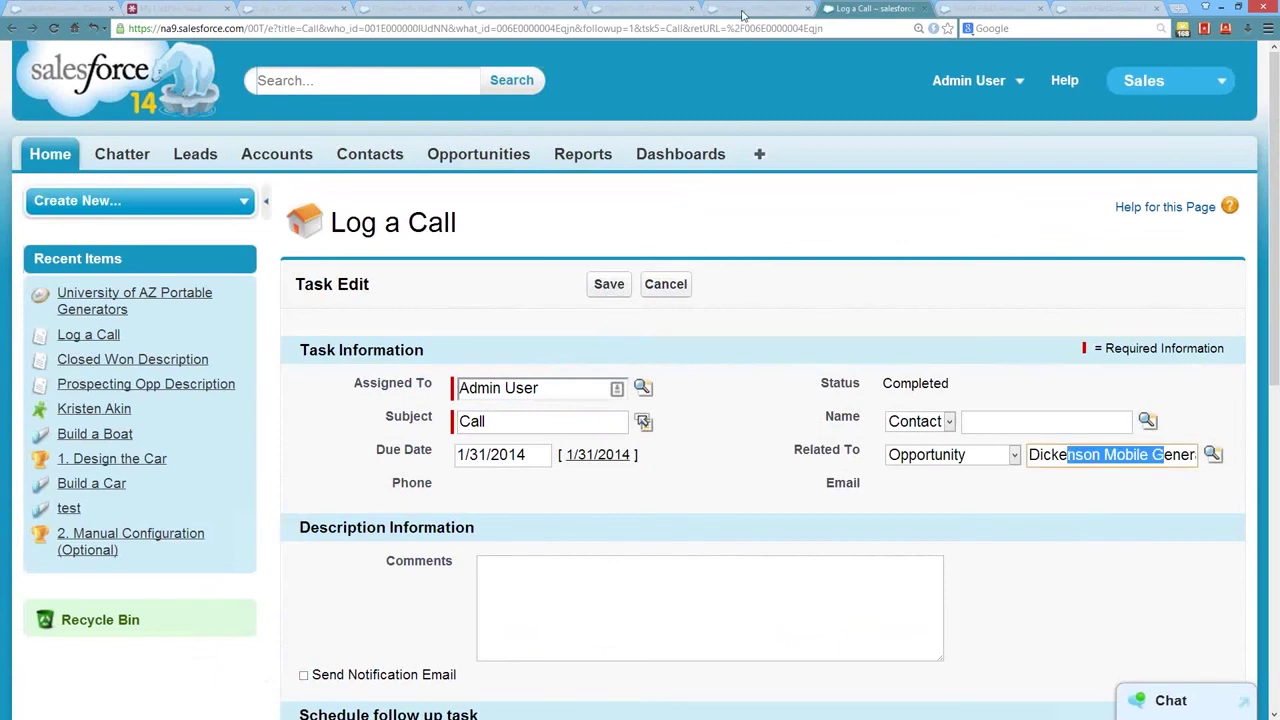
{"action": "left_click", "coordinate": [822, 10]}
{"action": "left_click", "coordinate": [757, 10]}
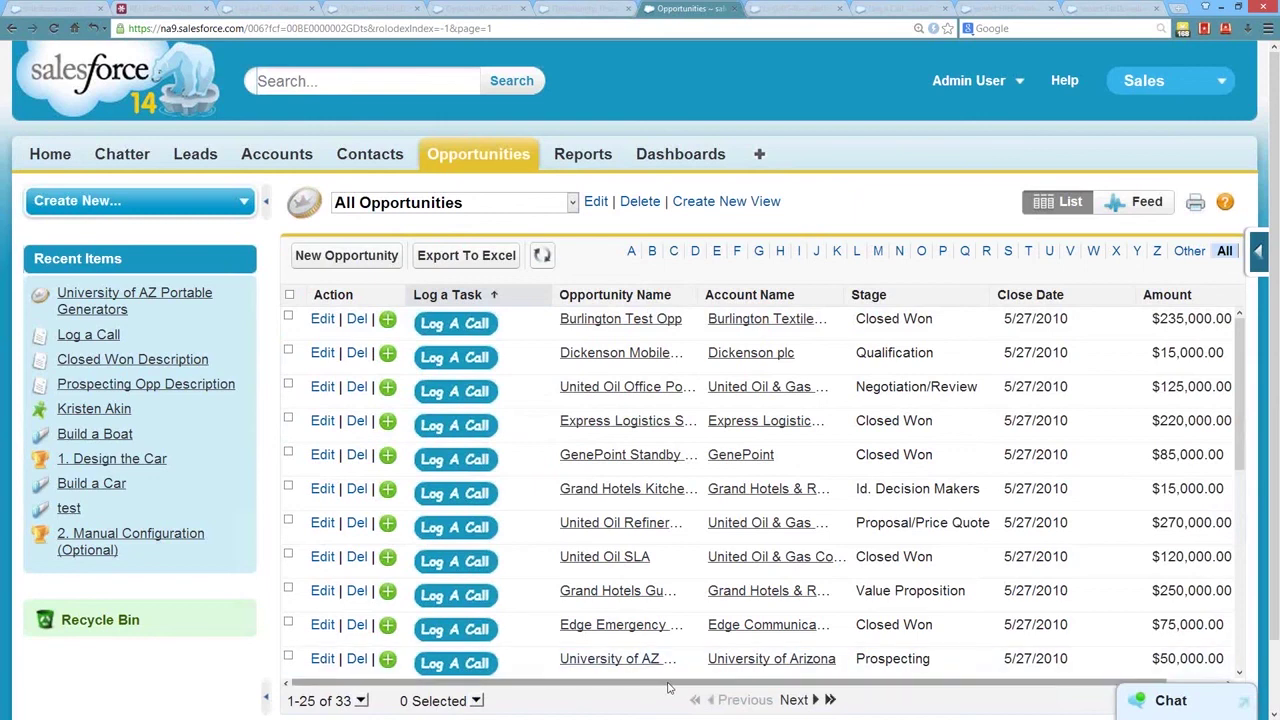
Step: Open the Dickenson Mobile Generators record and check its Log a Task field shows Log A Call
{"action": "scroll", "coordinate": [815, 690], "scroll_direction": "right", "scroll_amount": 2}
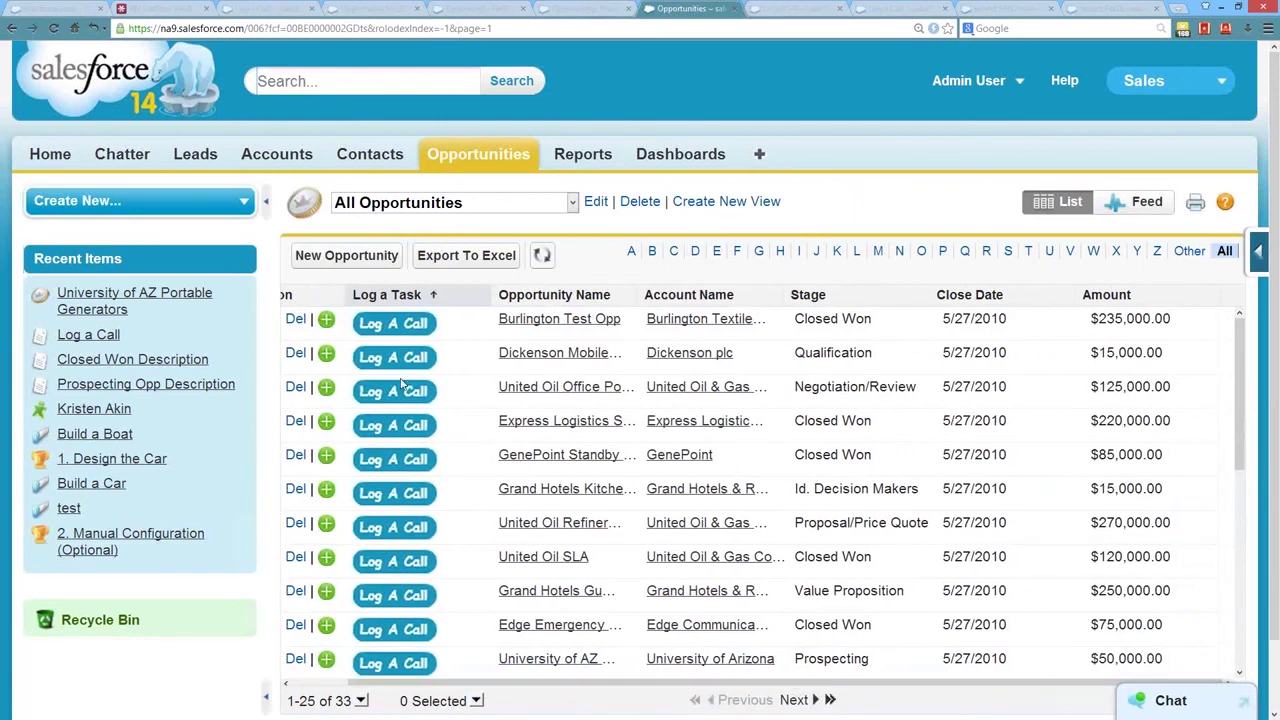
{"action": "left_click", "coordinate": [560, 352]}
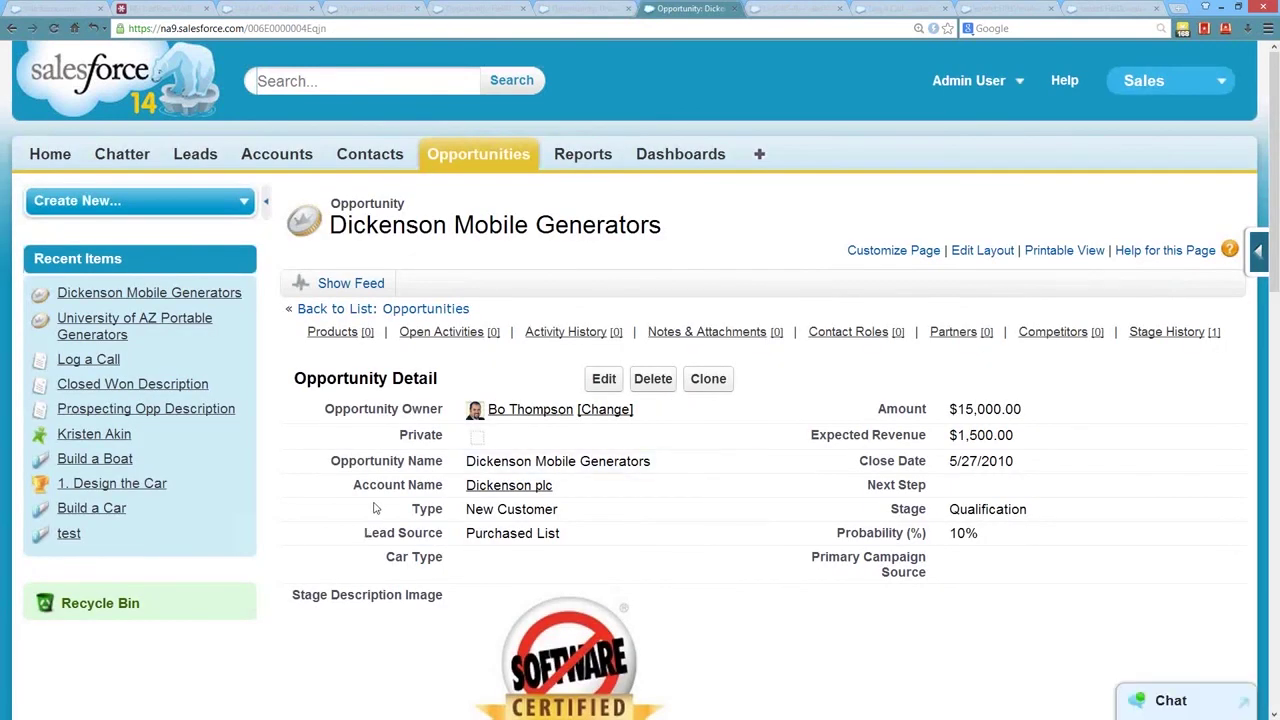
{"action": "scroll", "coordinate": [528, 388], "scroll_direction": "down", "scroll_amount": 5}
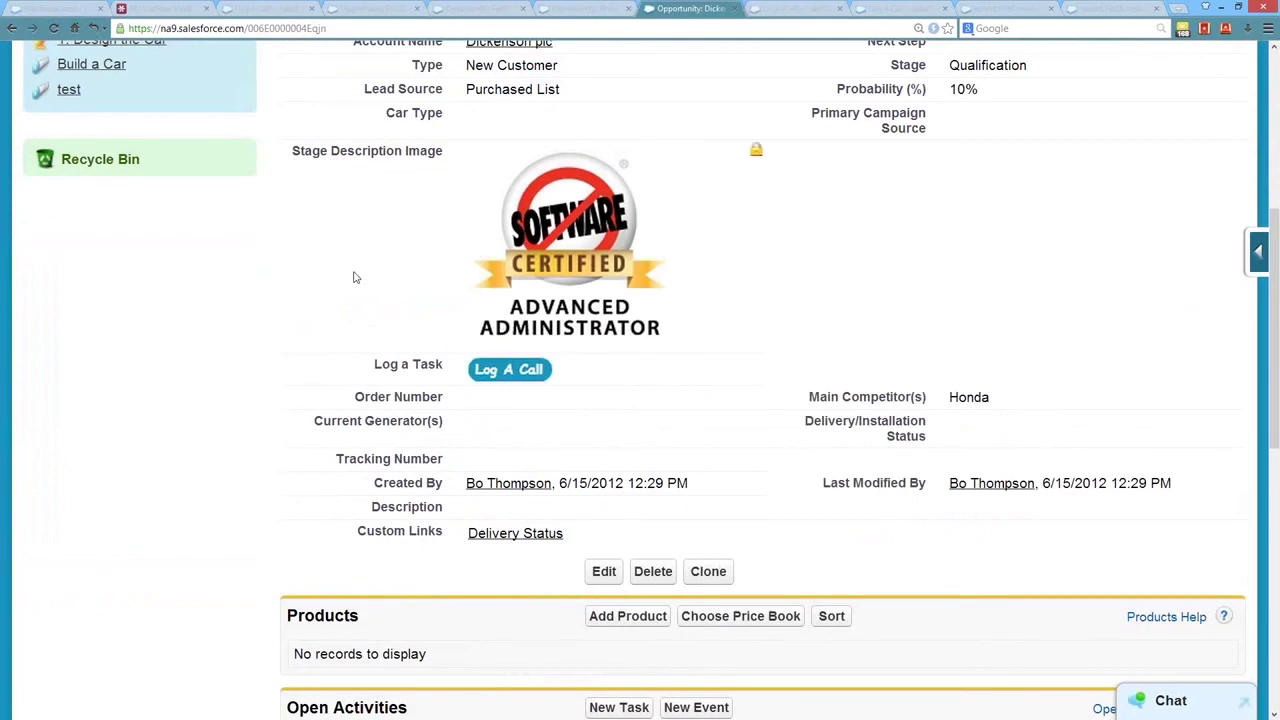
{"action": "scroll", "coordinate": [354, 284], "scroll_direction": "up", "scroll_amount": 3}
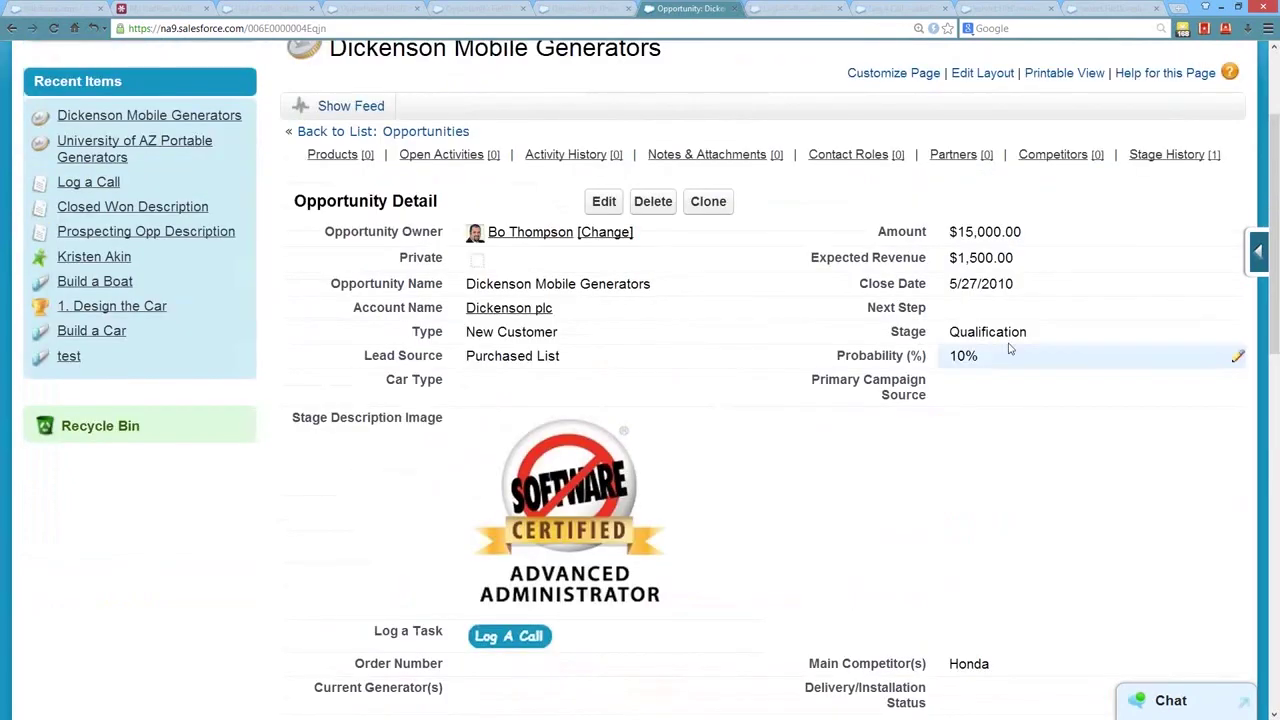